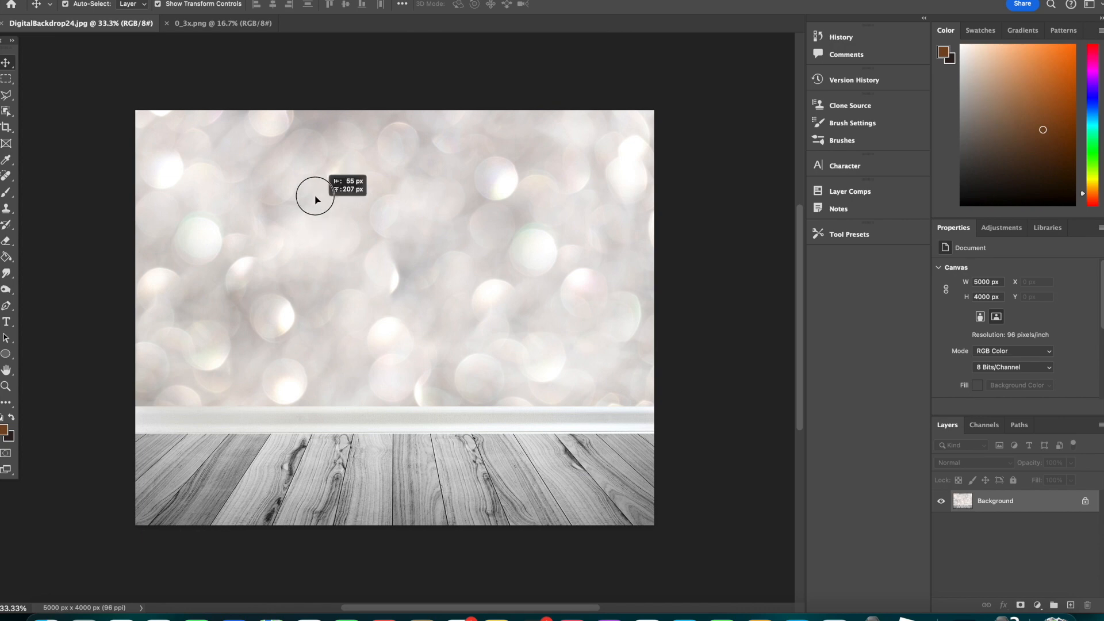
left_click(236, 23)
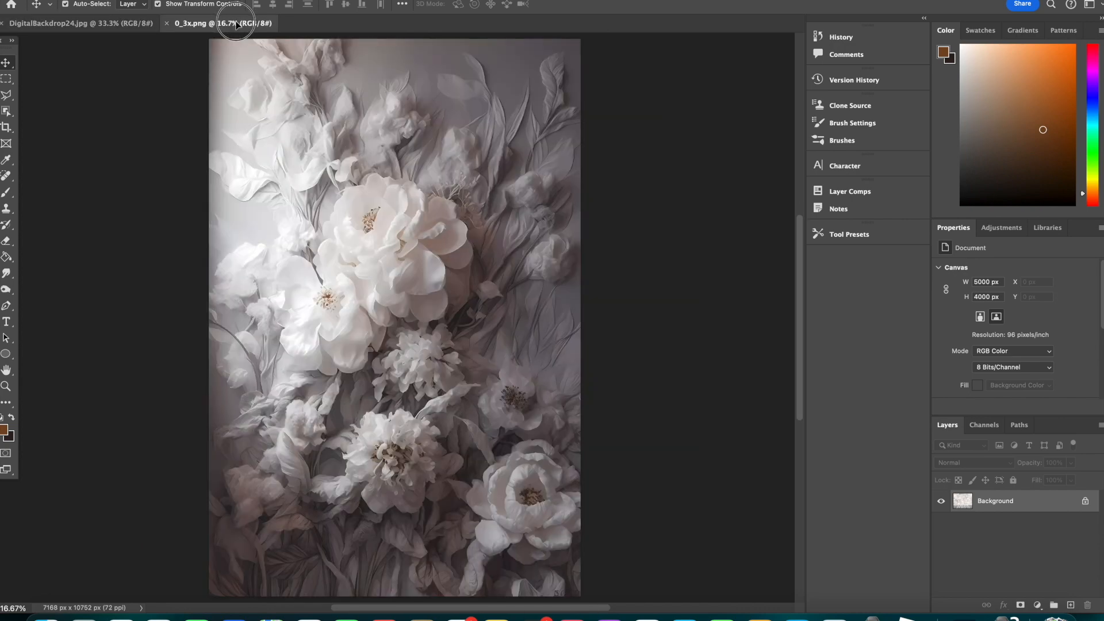
left_click(99, 24)
left_click(299, 193)
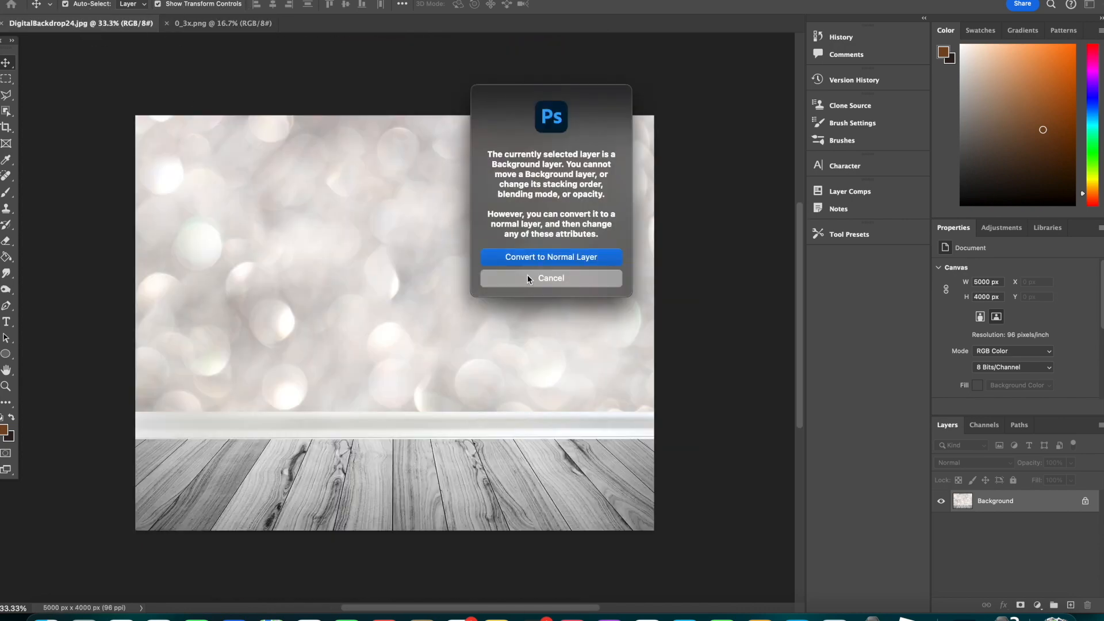
left_click(535, 256)
key("ctrl+z")
key("ctrl+z")
Copy the floral image from 0_3x.png into DigitalBackdrop24.jpg and fit it over the wall above the baseboard at 70.95% scale.
left_click(263, 26)
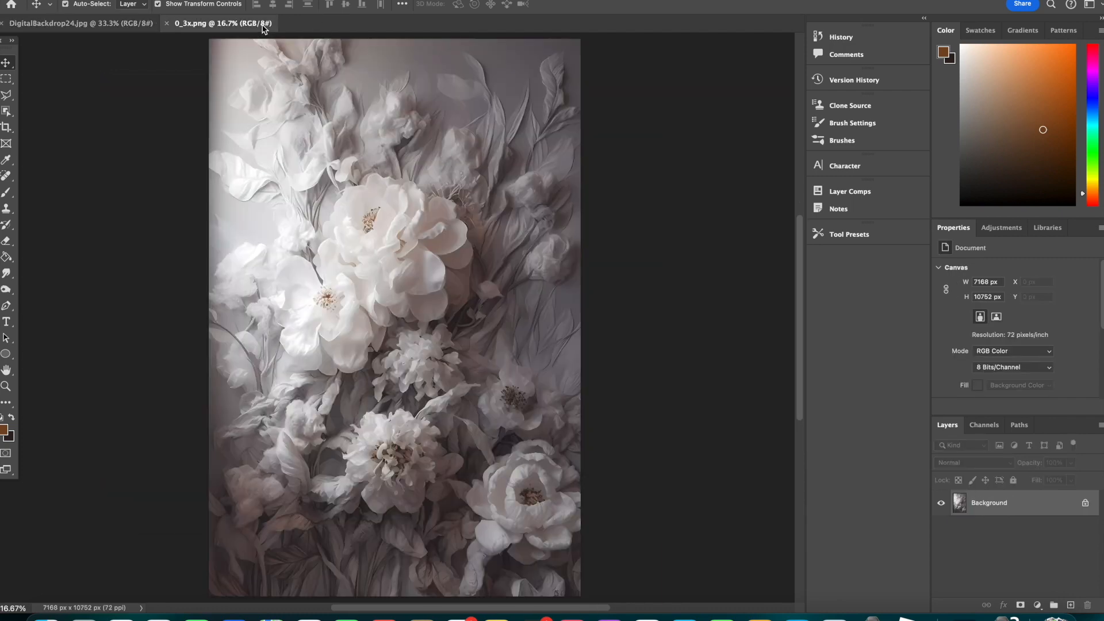
left_click_drag(248, 158, 343, 221)
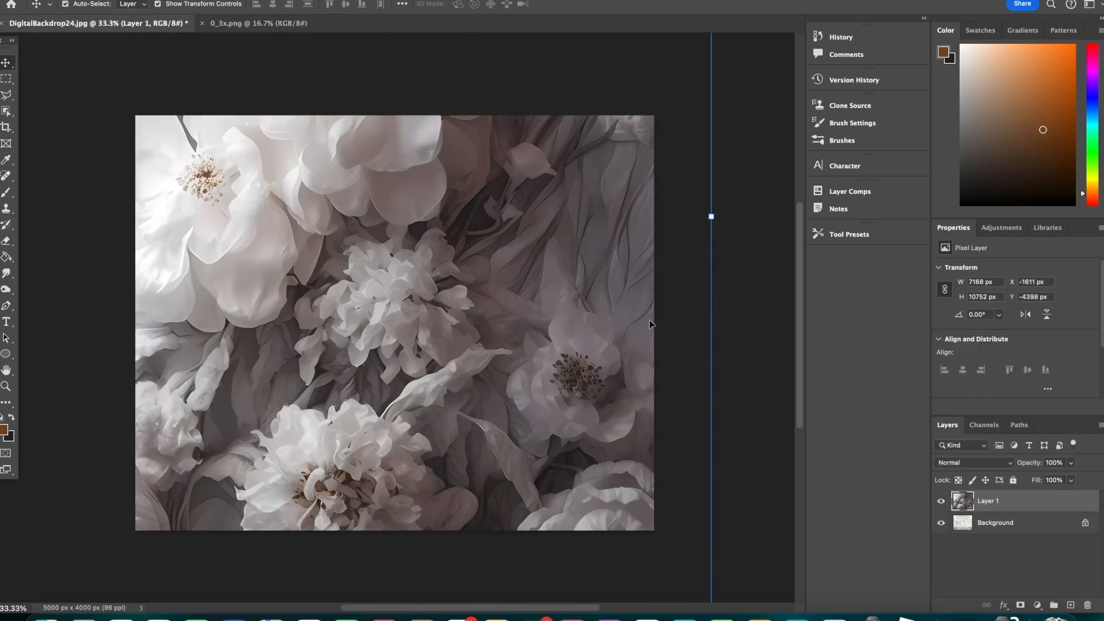
key("ctrl+0")
key("ctrl+minus")
left_click_drag(246, 472, 332, 344)
left_click_drag(456, 298, 428, 303)
left_click_drag(475, 347, 449, 323)
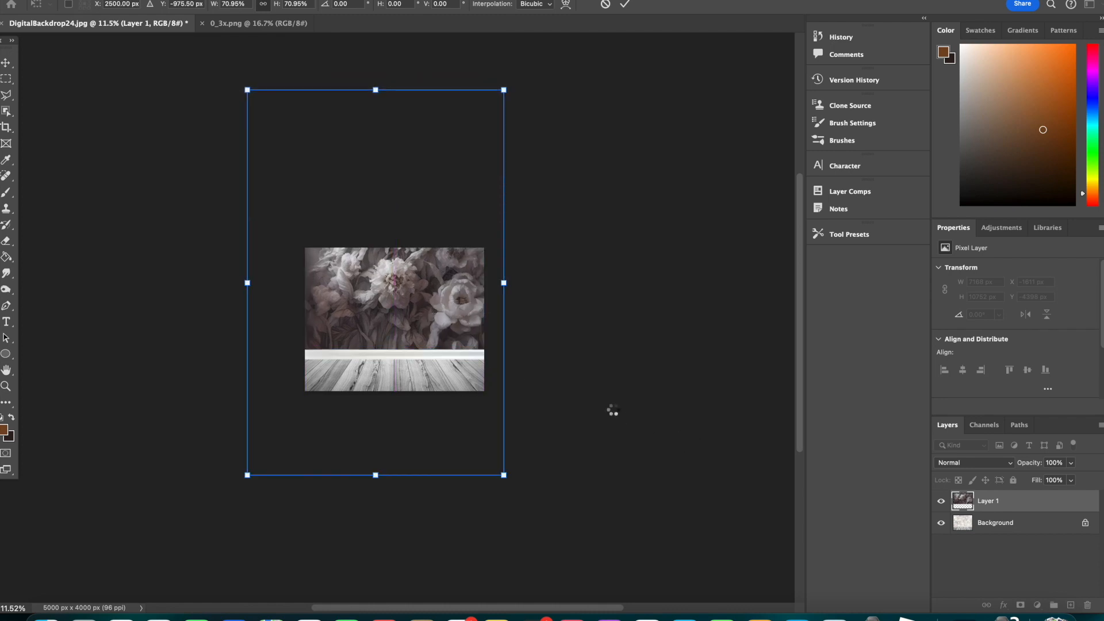
scroll(614, 409, "up", 5)
left_click(584, 454)
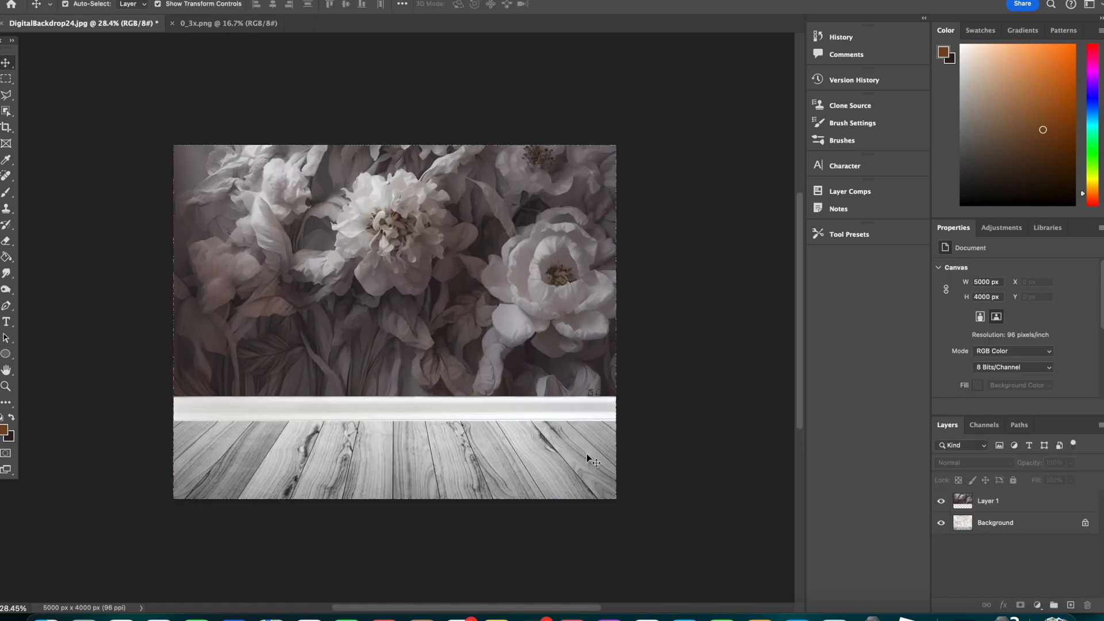
Close the 0_3x.png document and keep the composited backdrop open.
scroll(587, 453, "up", 3)
scroll(587, 453, "down", 1)
left_click(981, 504)
left_click(721, 483)
left_click(253, 23)
left_click(172, 24)
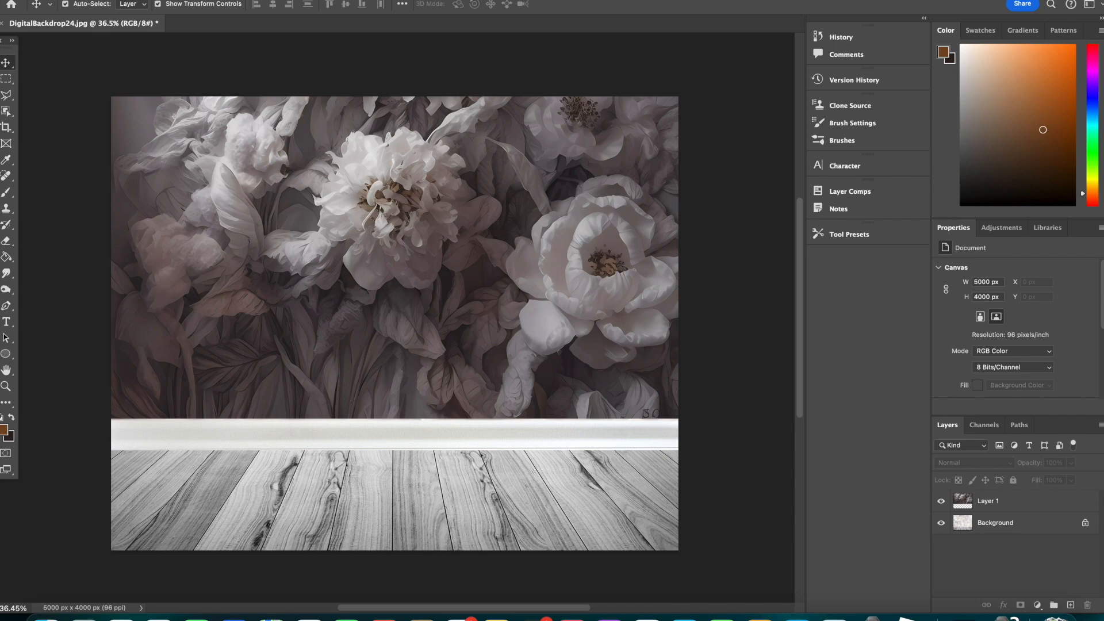
Browse the Downloads folder for the image to add to the backdrop.
left_click(109, 0)
left_click(126, 2)
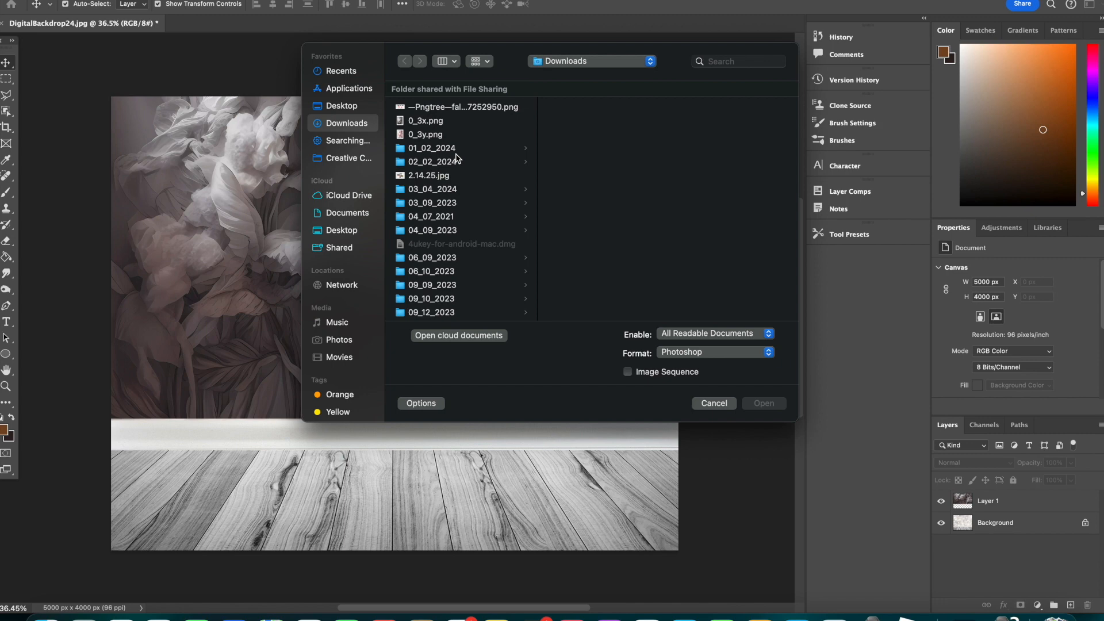
scroll(466, 207, "down", 10)
scroll(437, 144, "up", 15)
left_click(429, 113)
key("Down")
key("Down")
key("Down")
key("Down")
key("Down")
key("Down")
key("Down")
key("Down")
key("Down")
key("Down")
key("Down")
key("Down")
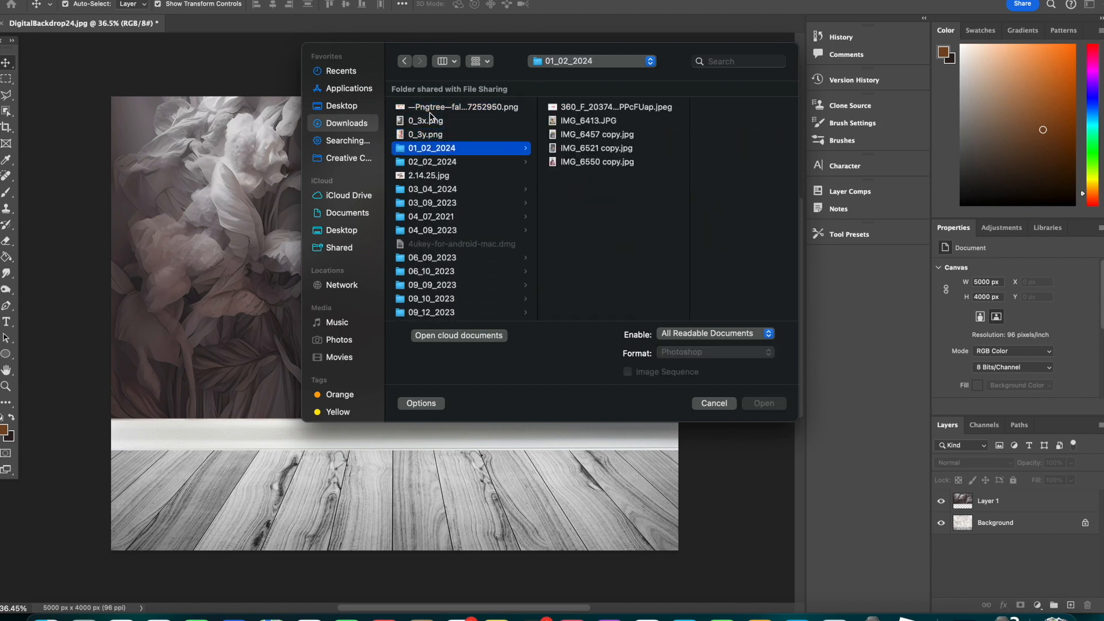
key("Down")
key("Down")
key("Down")
key("Down")
key("Down")
key("Down")
key("Down")
key("Down")
key("Down")
key("Down")
key("Down")
key("Down")
key("Down")
key("Down")
key("Down")
key("Down")
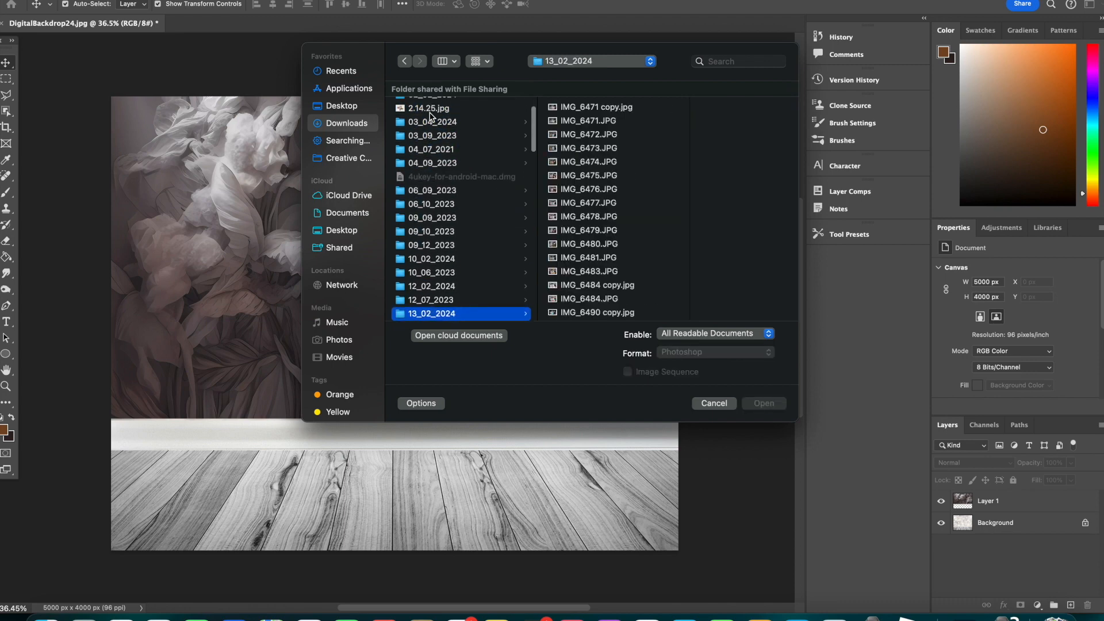
key("Down")
key("Down")
key("Down")
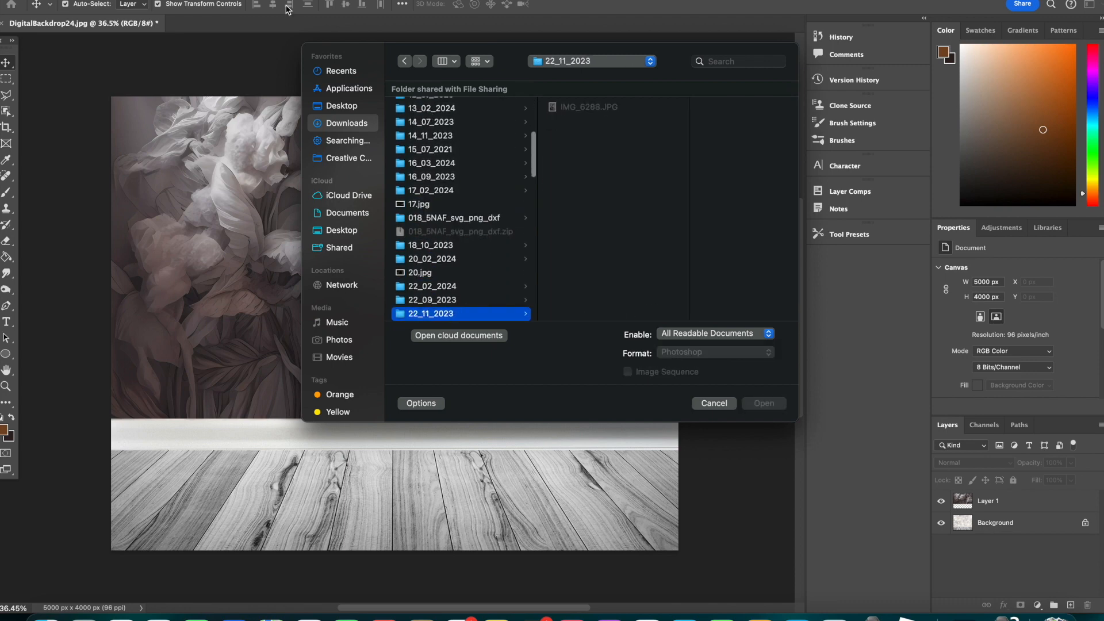
Open "Screen Shot 2024-04-03 at 8.42.09 PM.png" from the recent files.
left_click(331, 72)
left_click(439, 123)
left_click(775, 407)
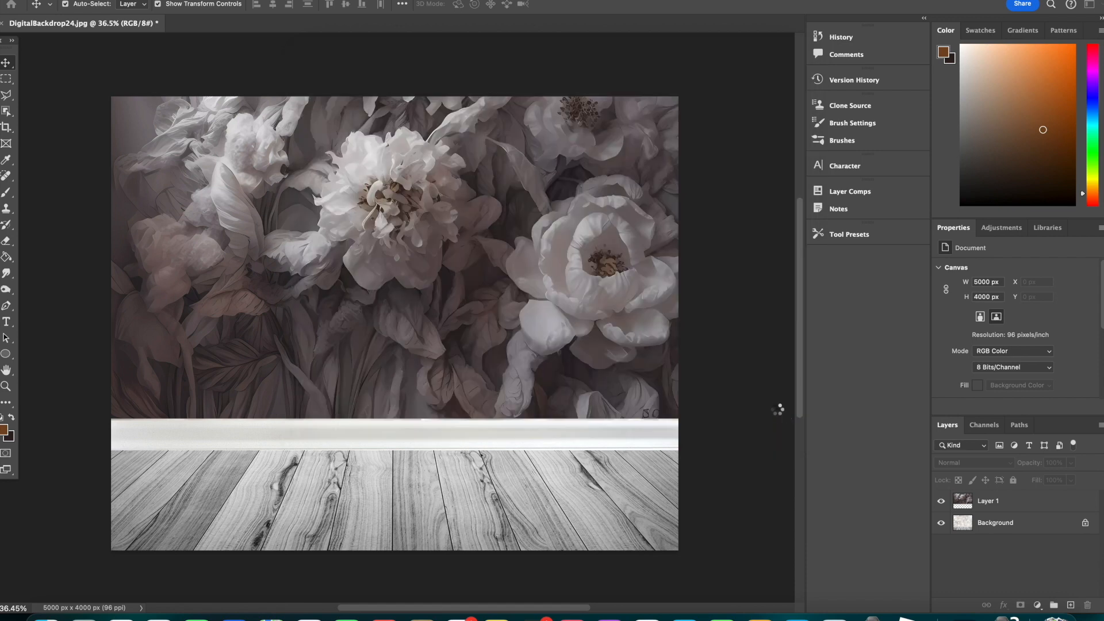
Crop the screenshot to the pink washer and dryer set with its accessories, about 1576 x 1226 px.
left_click(6, 111)
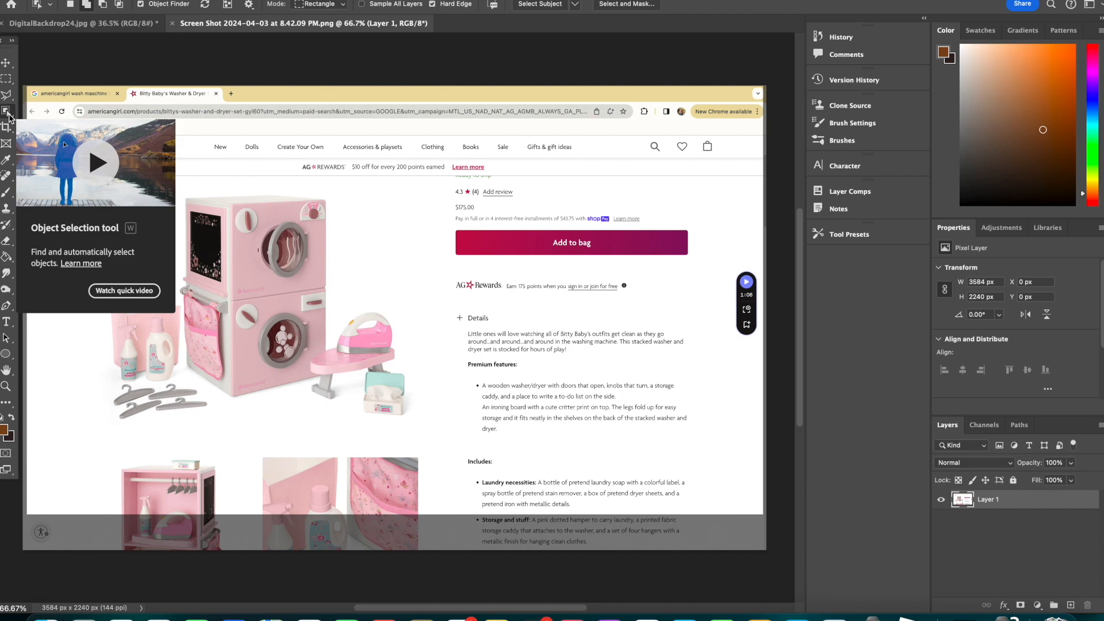
left_click(7, 126)
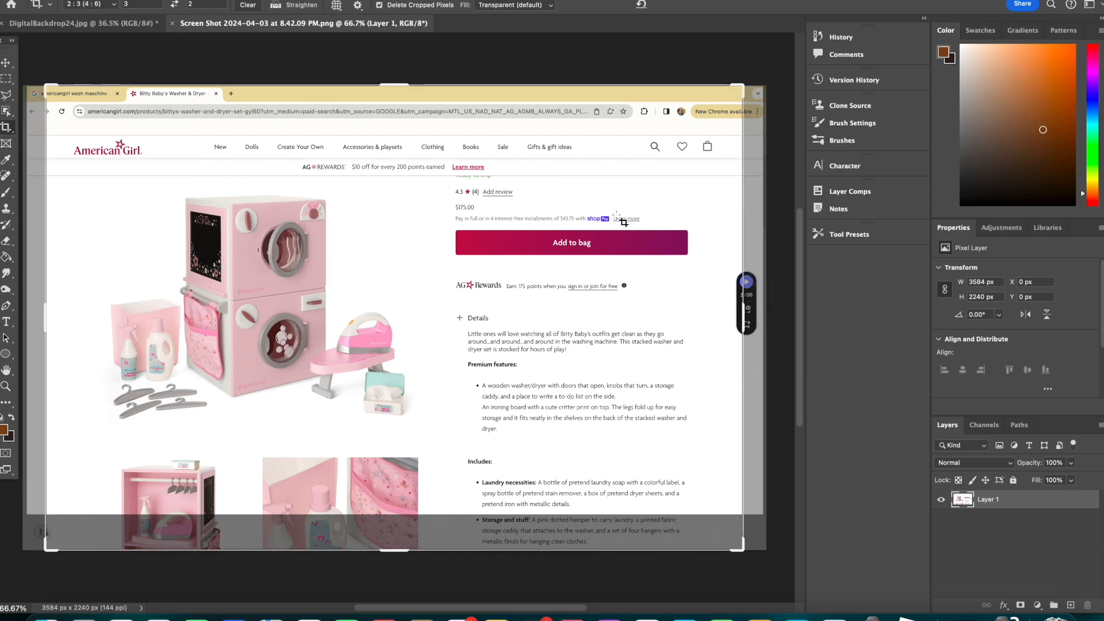
left_click_drag(742, 89, 561, 143)
left_click_drag(522, 318, 581, 311)
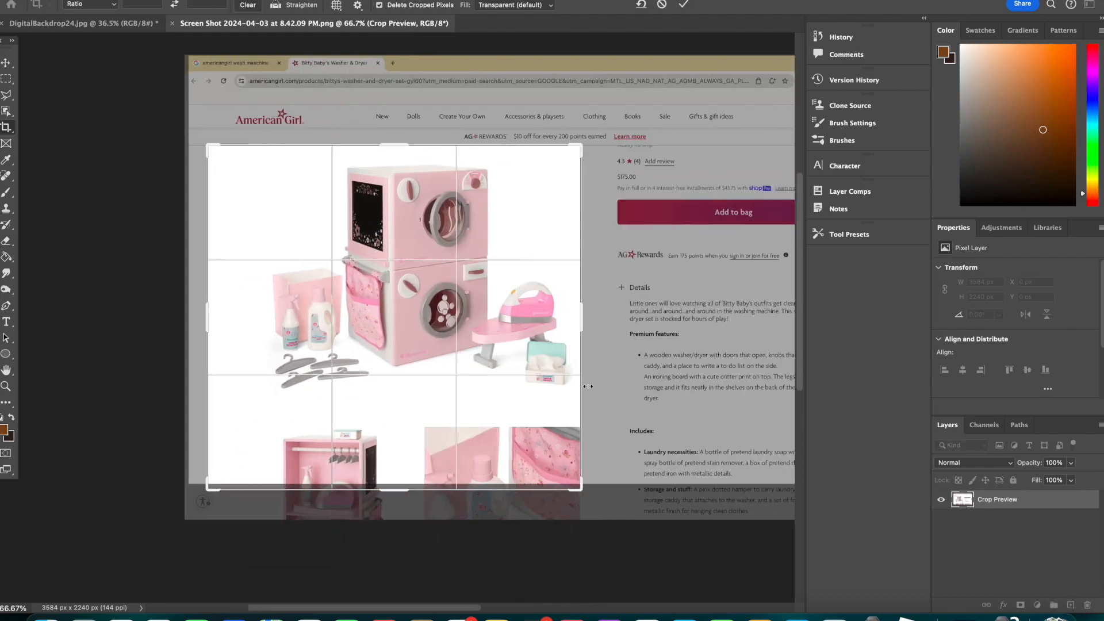
left_click_drag(396, 489, 407, 446)
left_click_drag(198, 316, 247, 315)
key("Return")
left_click(7, 111)
left_click_drag(233, 189, 558, 445)
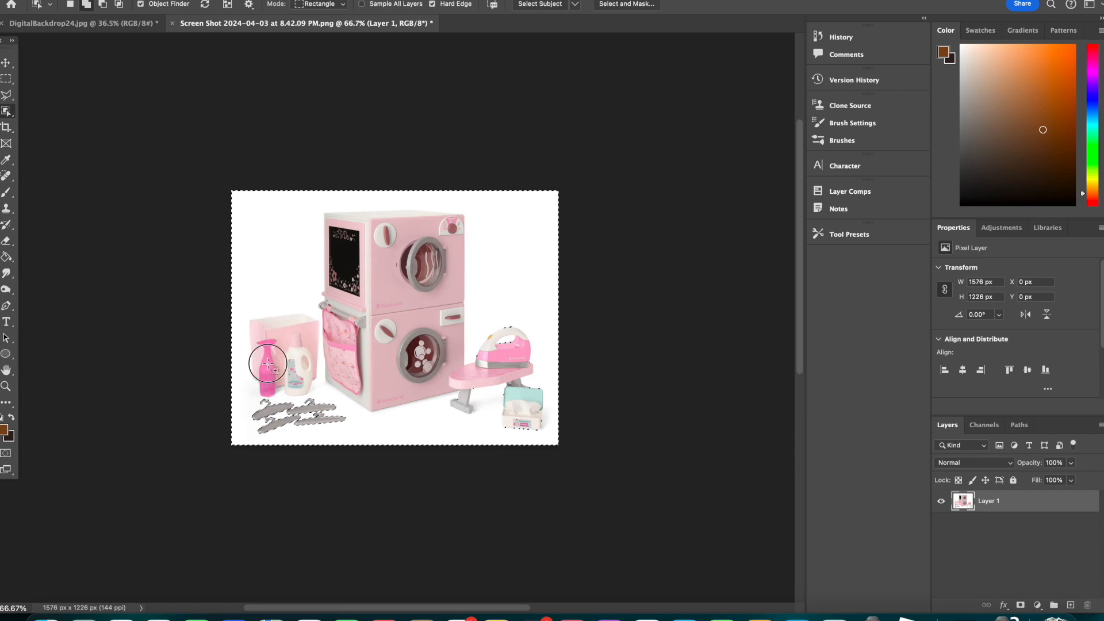
left_click_drag(258, 323, 319, 393)
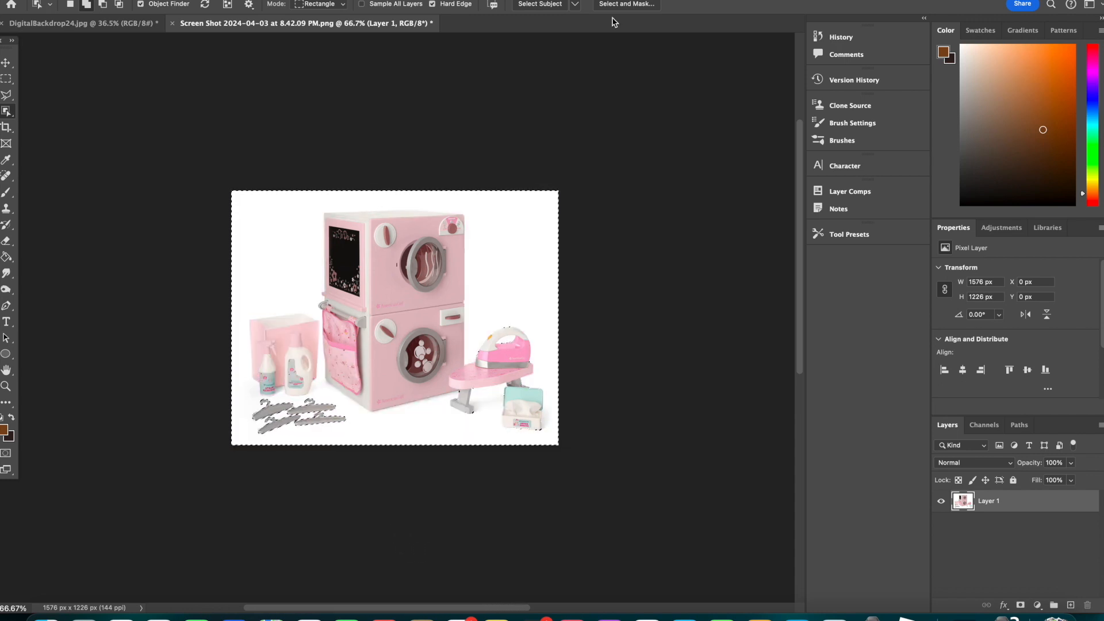
left_click(632, 4)
left_click(1036, 594)
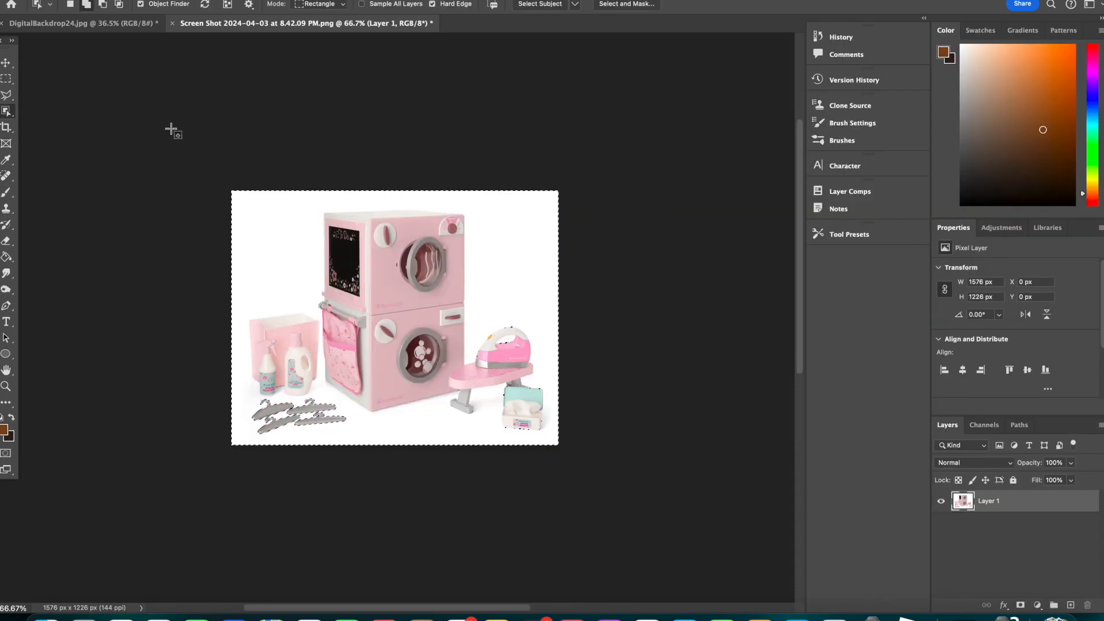
left_click(266, 0)
left_click(287, 2)
Object-select the washer and dryer, ironing board with iron, tissue box and hamper with bottles, and refine the selection with Smooth 14.
left_click_drag(324, 217, 468, 411)
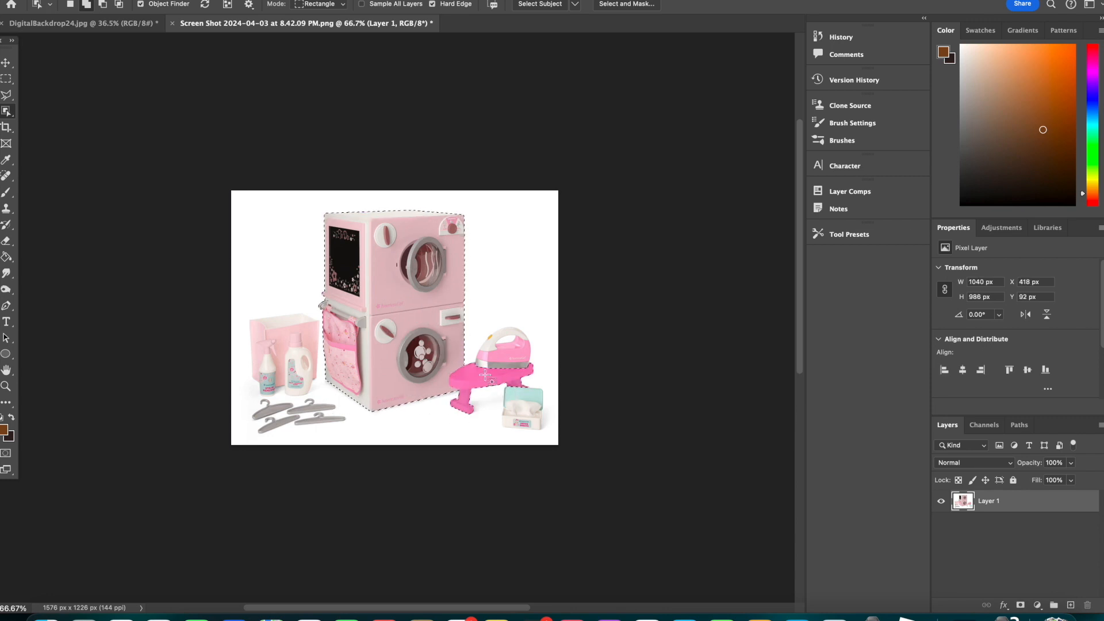
left_click(517, 388)
left_click(269, 363)
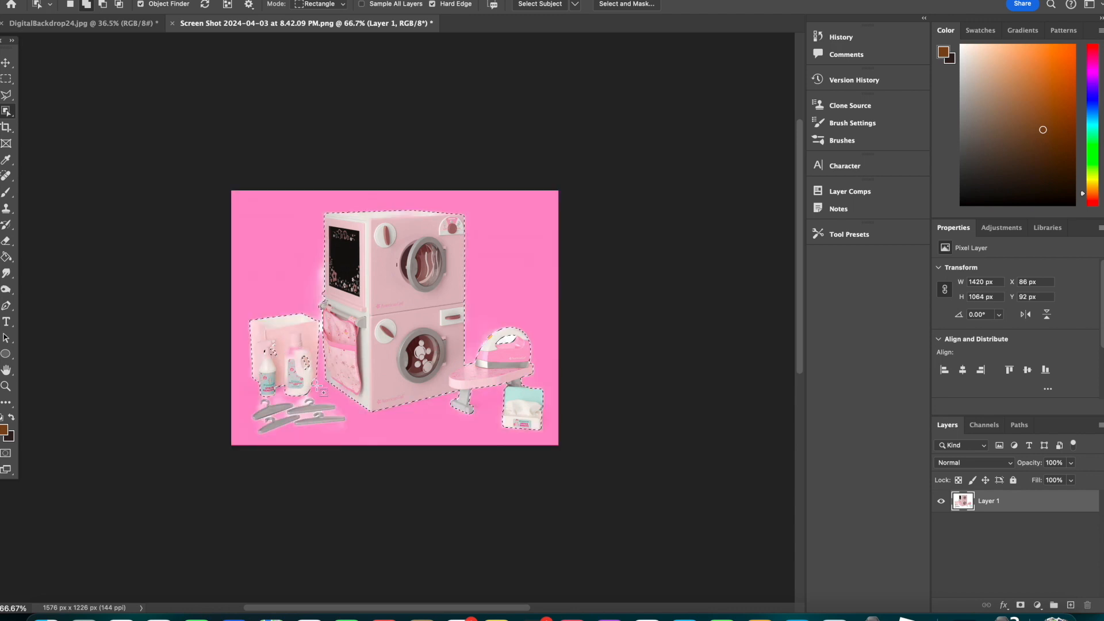
left_click_drag(291, 370, 328, 307)
scroll(327, 307, "up", 1)
scroll(327, 307, "right", 1)
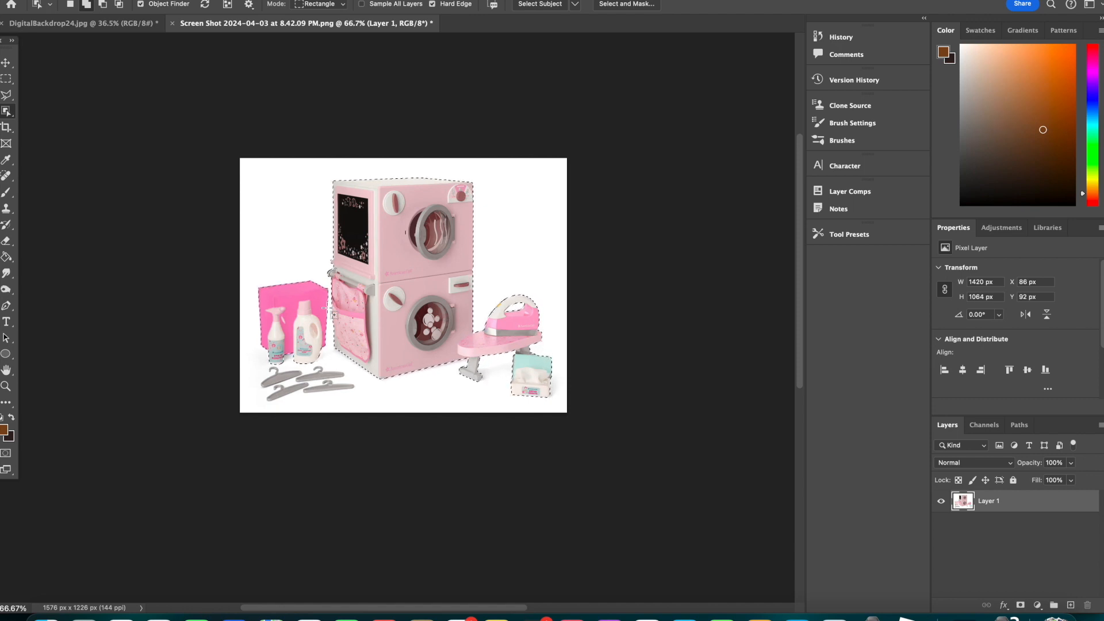
left_click(631, 4)
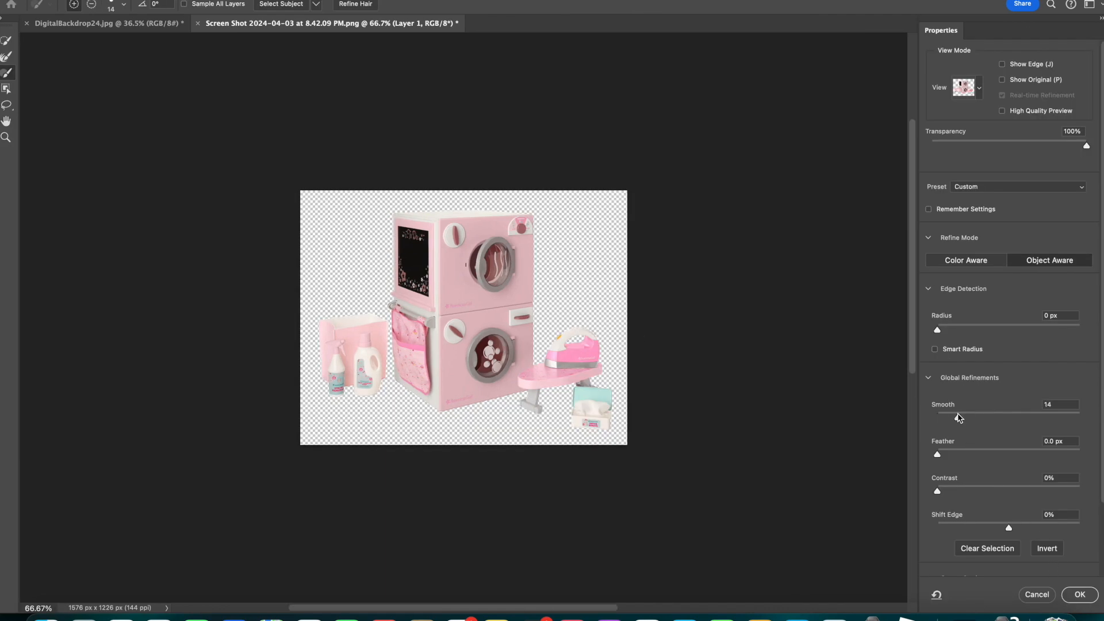
left_click(1079, 593)
Copy the selected laundry set into DigitalBackdrop24.jpg and try enlarging it over the floor.
key("v")
left_click_drag(430, 266, 262, 310)
left_click_drag(328, 275, 525, 138)
left_click_drag(350, 254, 312, 390)
left_click_drag(484, 268, 556, 213)
left_click_drag(431, 440, 431, 440)
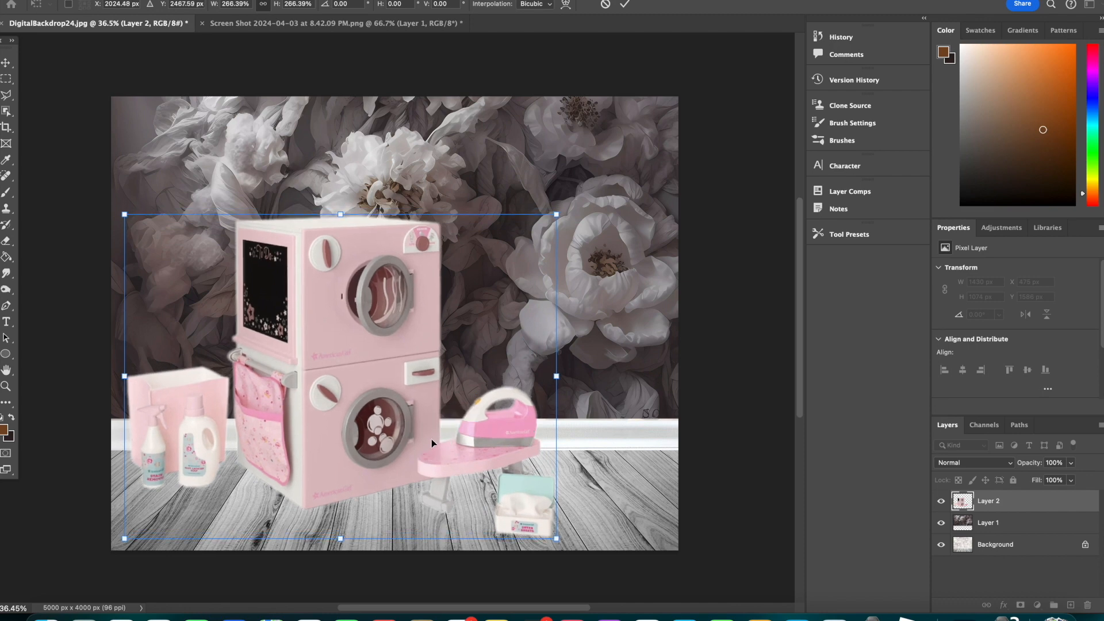
left_click_drag(431, 439, 400, 445)
key("Escape")
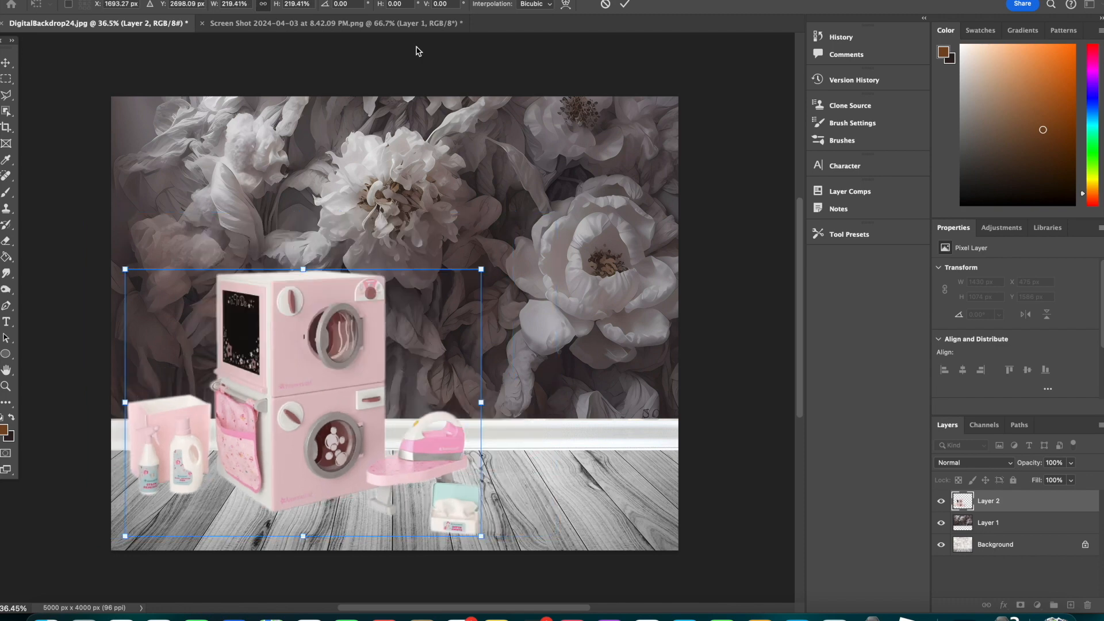
Reapply Select and Mask to the laundry set's selection in the cropped product screenshot.
left_click(414, 23)
left_click(7, 111)
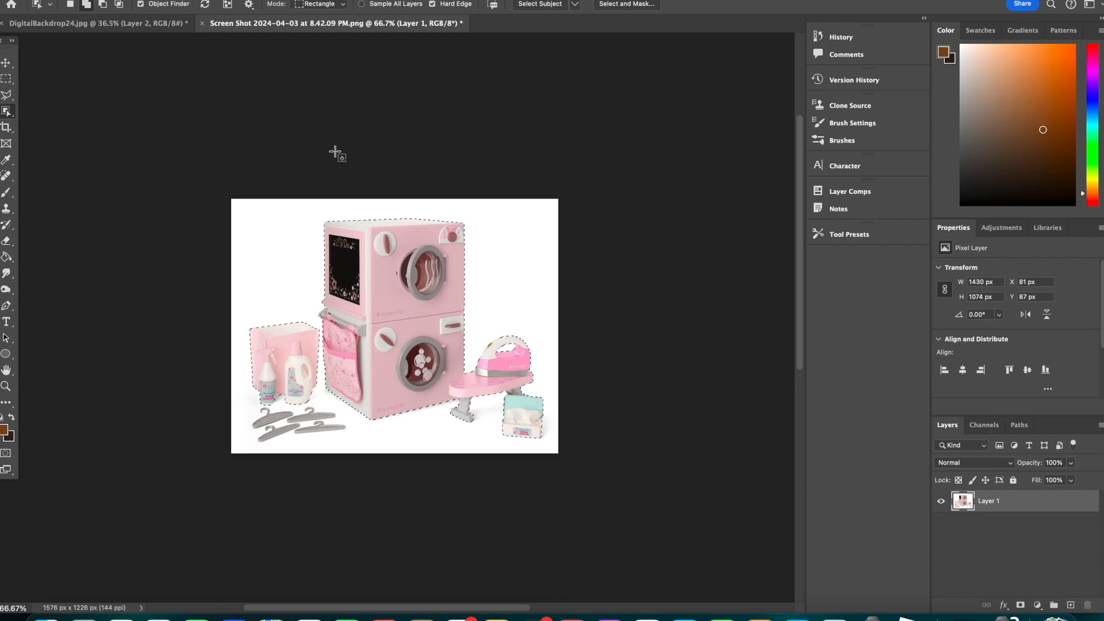
left_click(626, 4)
left_click(1079, 594)
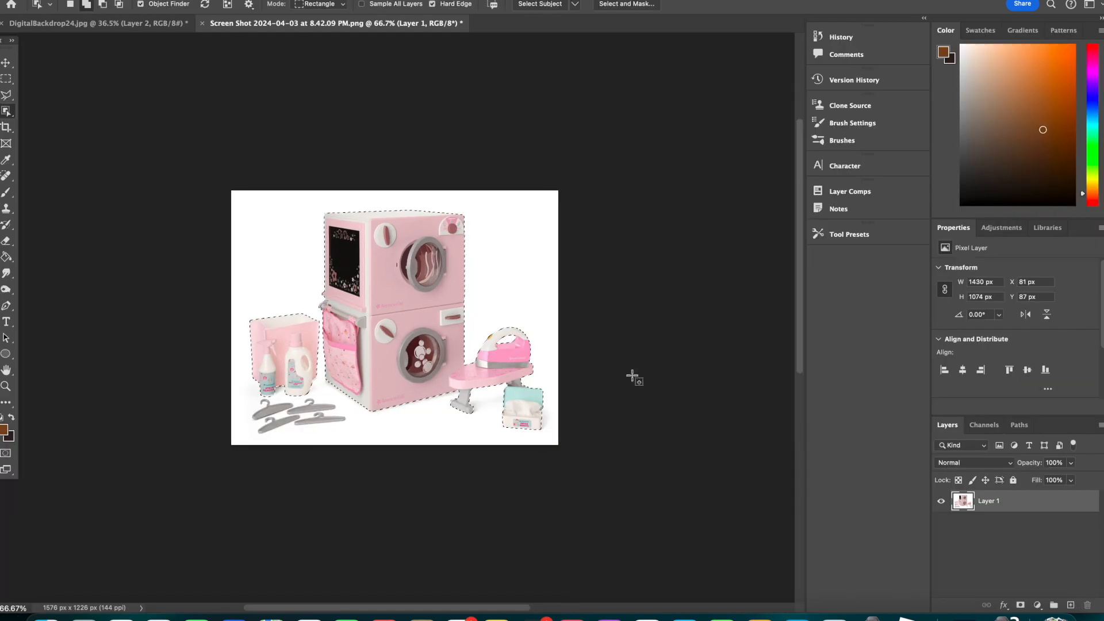
Try deleting the washer and dryer from the backdrop's Layer 2, and undo back past the deletion.
key("ctrl+Tab")
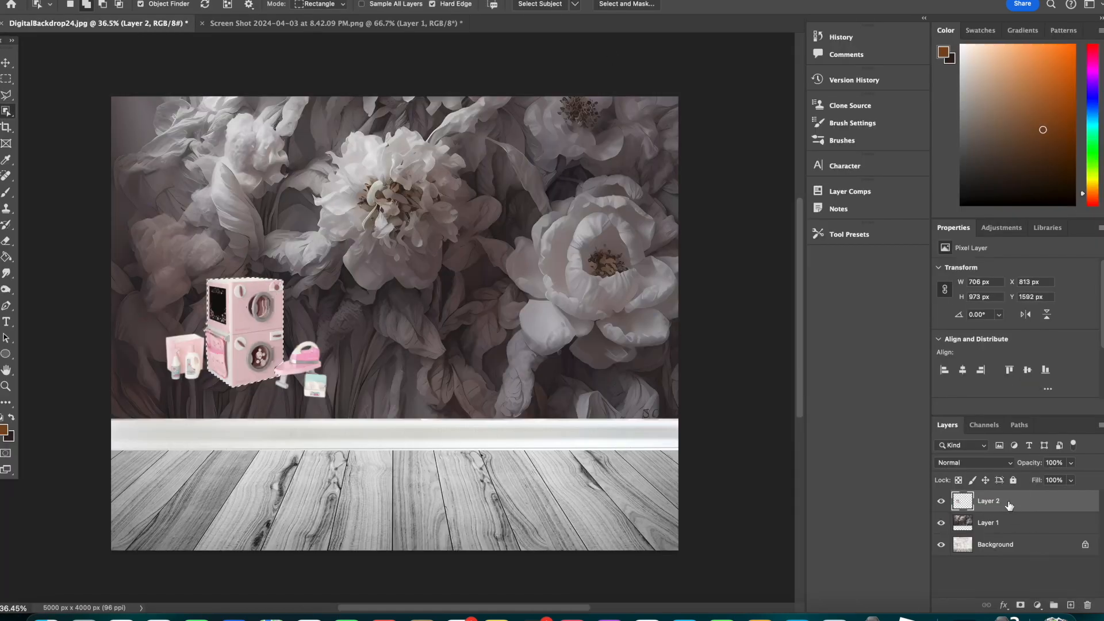
key("BackSpace")
key("v")
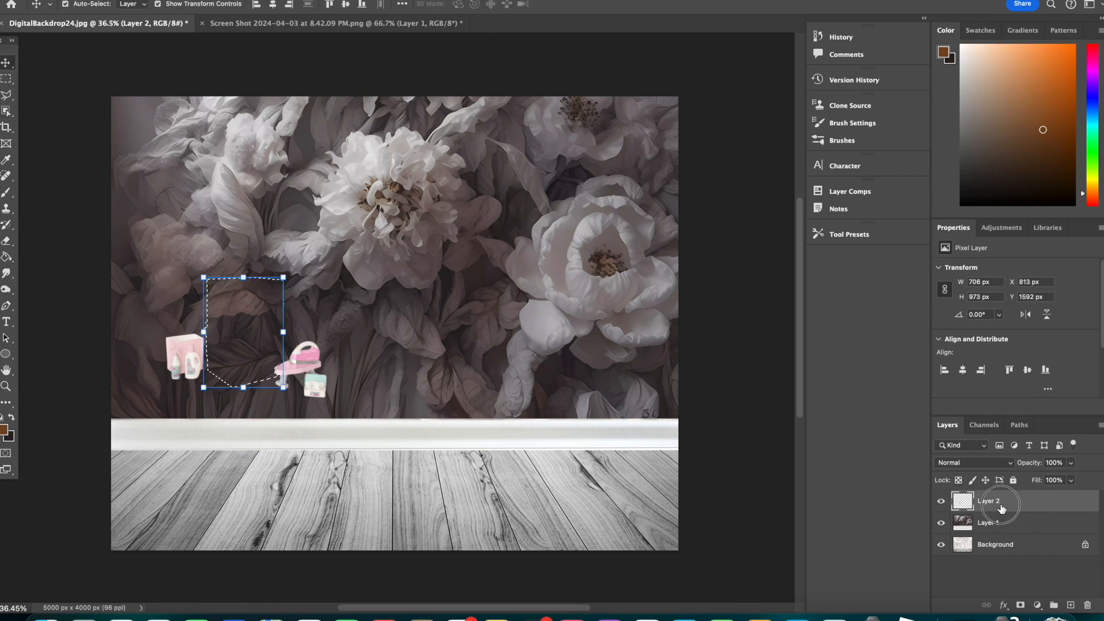
key("super+z")
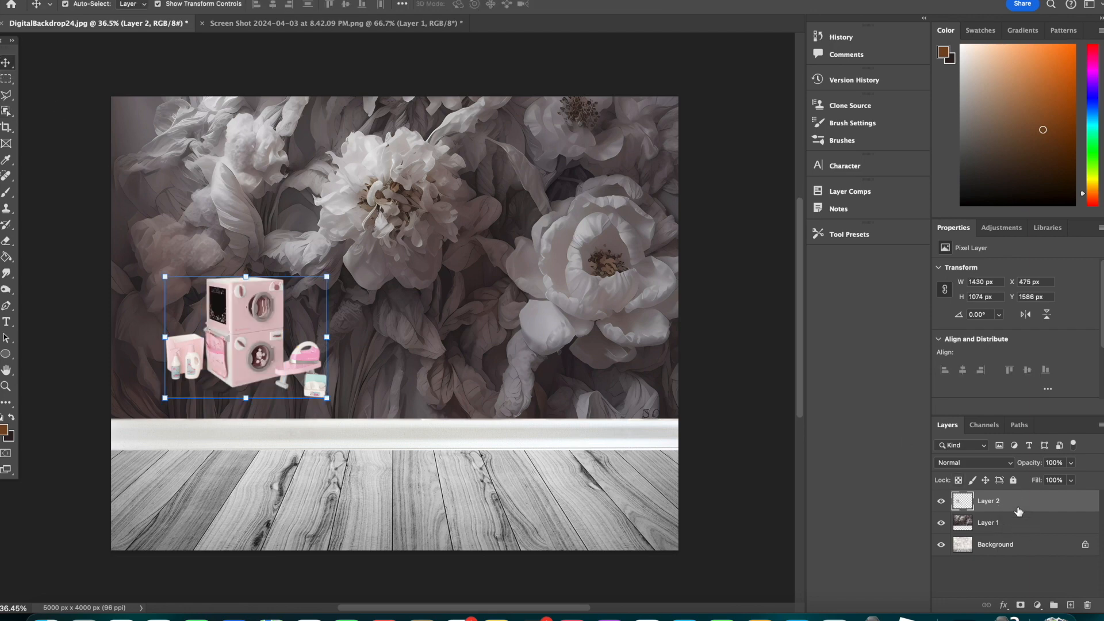
key("super+z")
Try the laundry set on the backdrop again at 266.18% scale, and delete its layer.
left_click(425, 24)
left_click_drag(329, 244, 277, 246)
left_click_drag(374, 346, 644, 547)
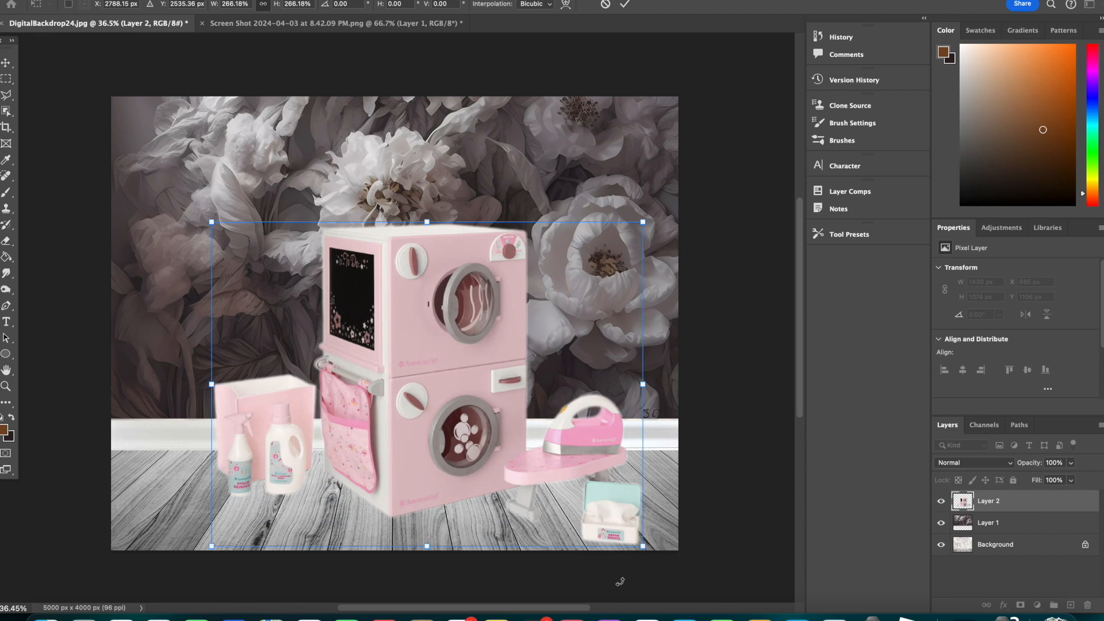
key("super+z")
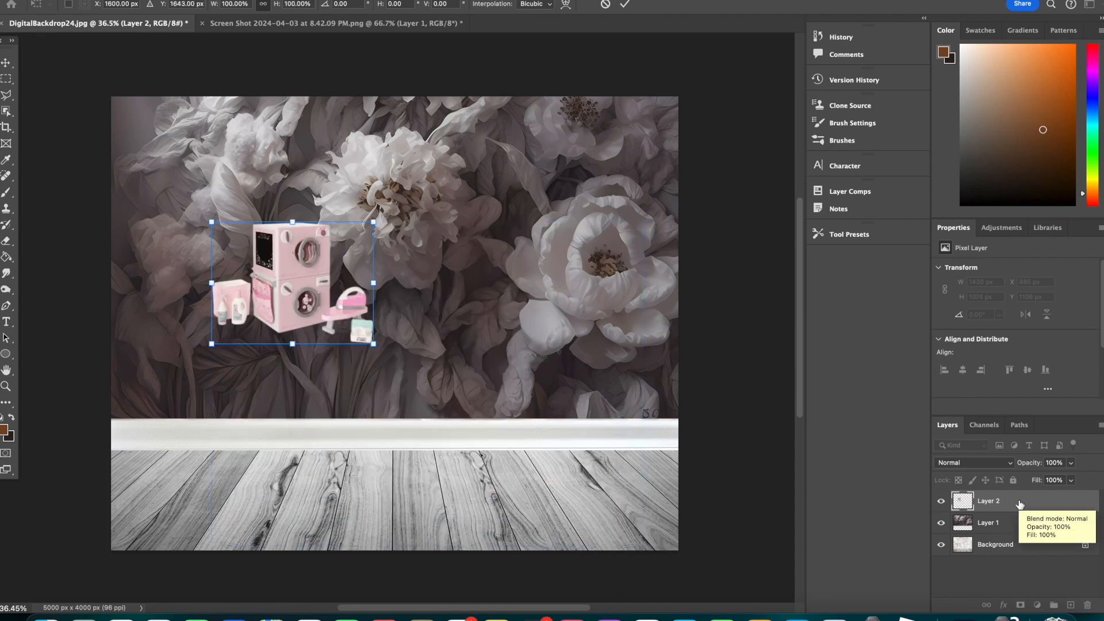
key("Escape")
key("Delete")
Refine the laundry set's selection in the product screenshot with Smooth 14, Contrast 17% and Shift Edge +50%.
left_click(359, 21)
key("w")
left_click(627, 4)
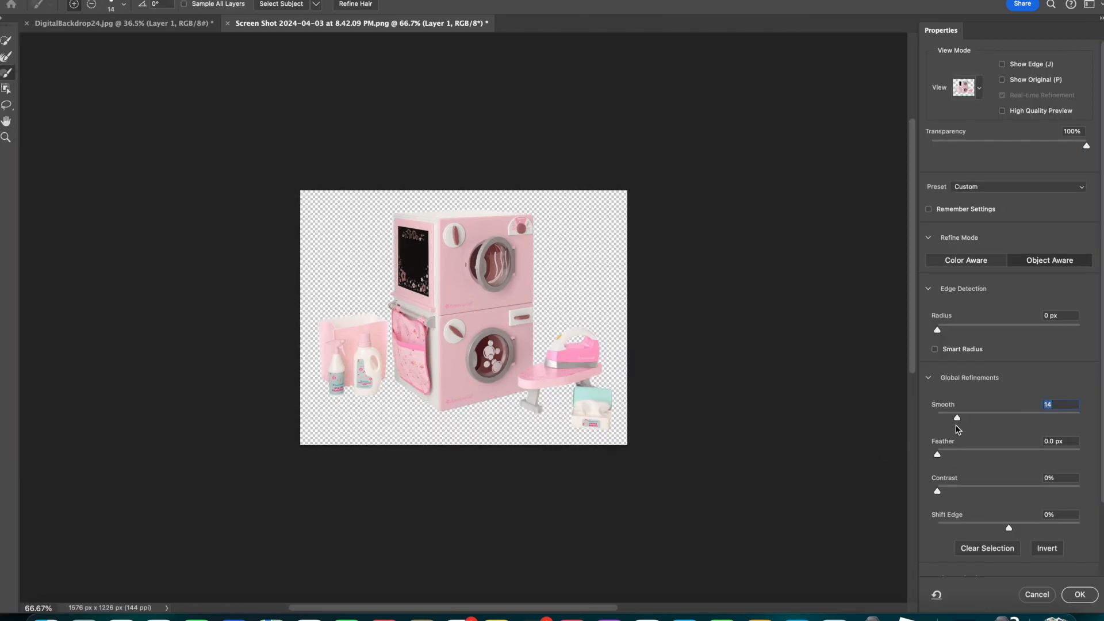
left_click_drag(960, 454, 923, 463)
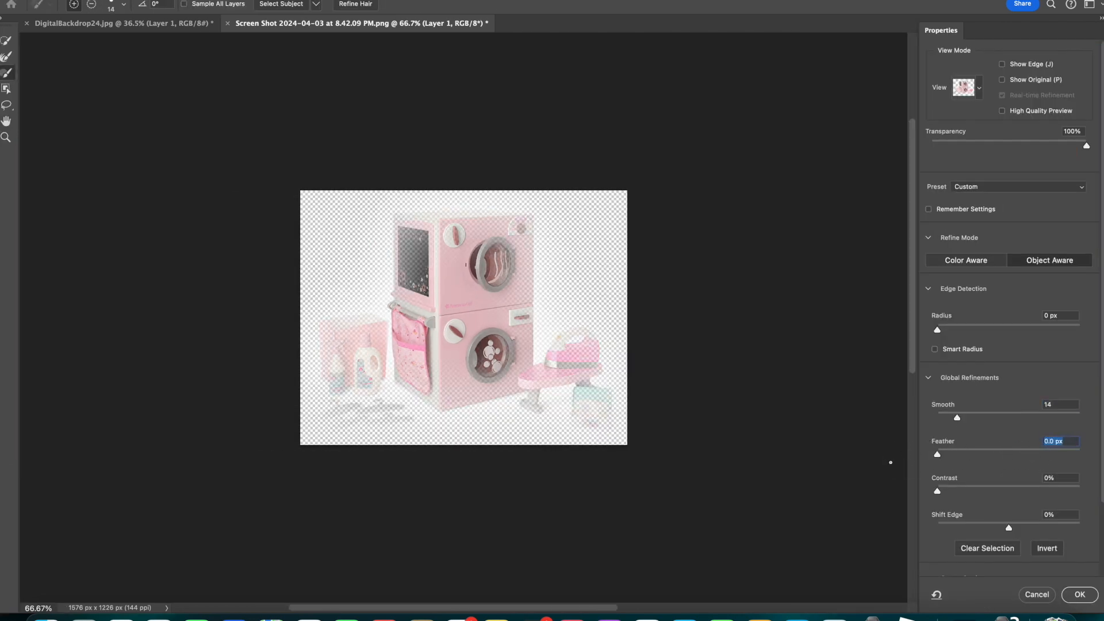
left_click_drag(1010, 530, 983, 527)
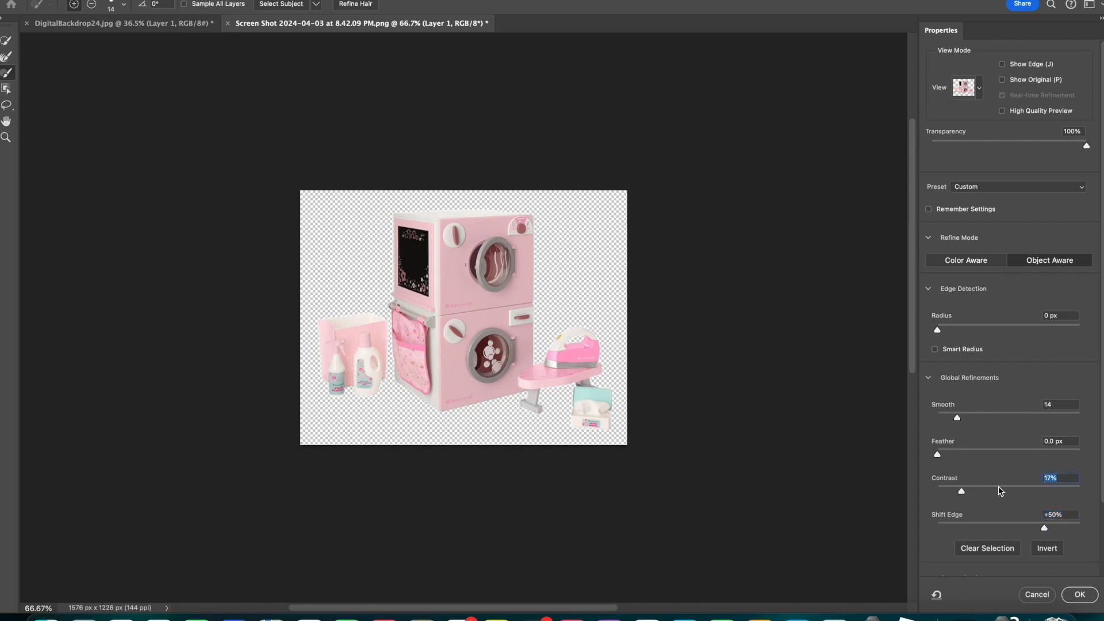
left_click(1081, 596)
key("v")
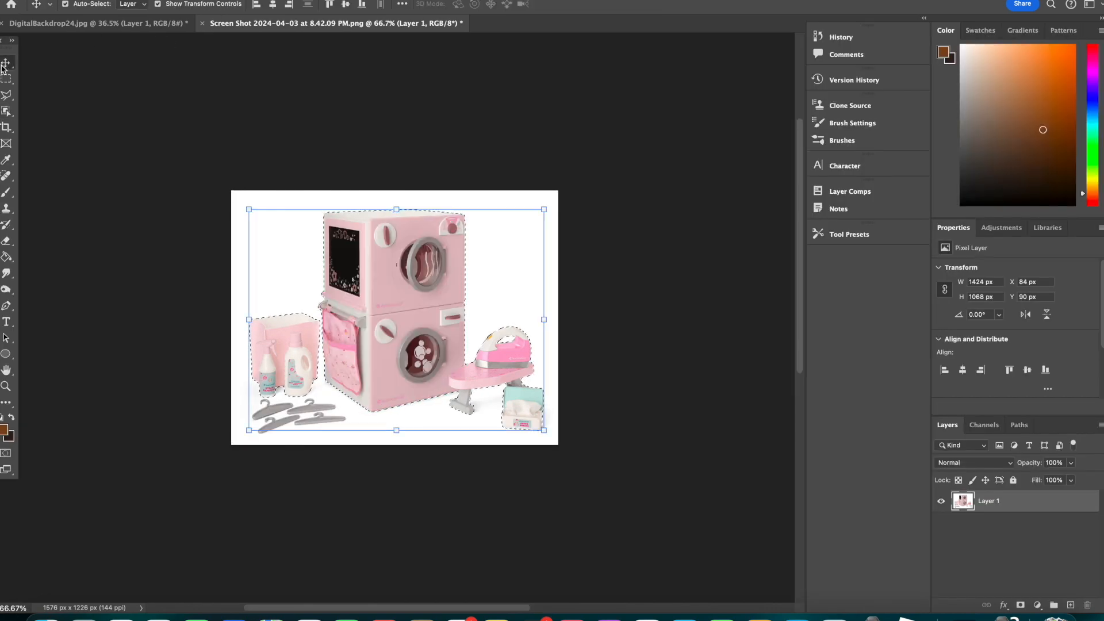
Try the laundry set on the floral backdrop at 251.19% scale, and delete its layer.
left_click_drag(475, 253, 265, 349)
left_click_drag(341, 329, 496, 74)
left_click_drag(183, 454, 108, 510)
left_click_drag(279, 454, 279, 498)
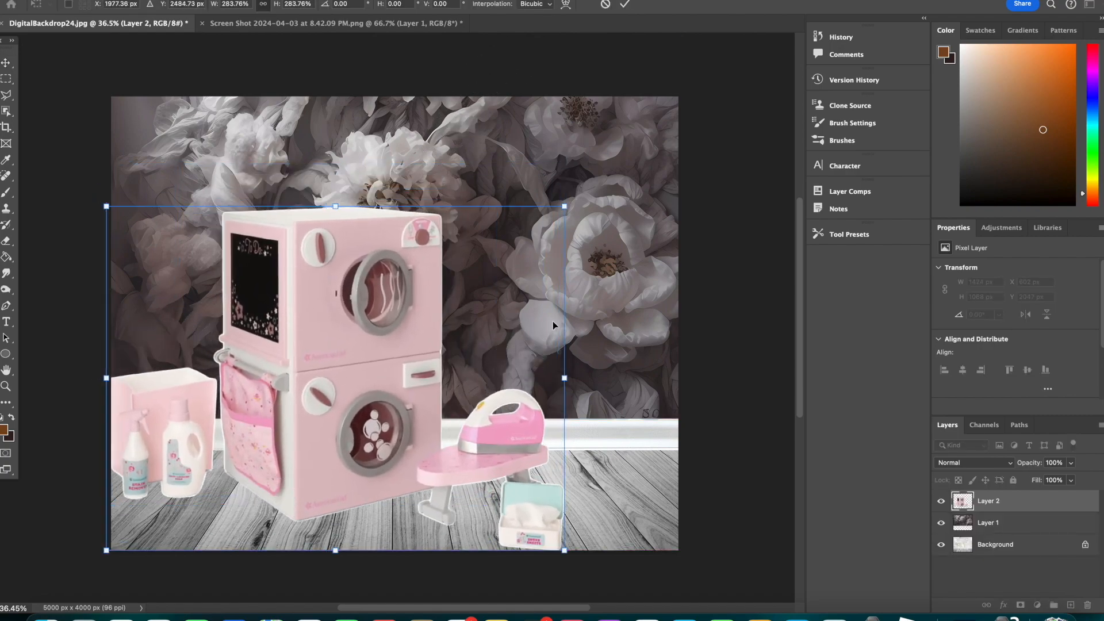
left_click_drag(568, 202, 511, 246)
mouse_move(388, 403)
left_mouse_down()
mouse_move(388, 434)
mouse_move(389, 417)
left_mouse_up()
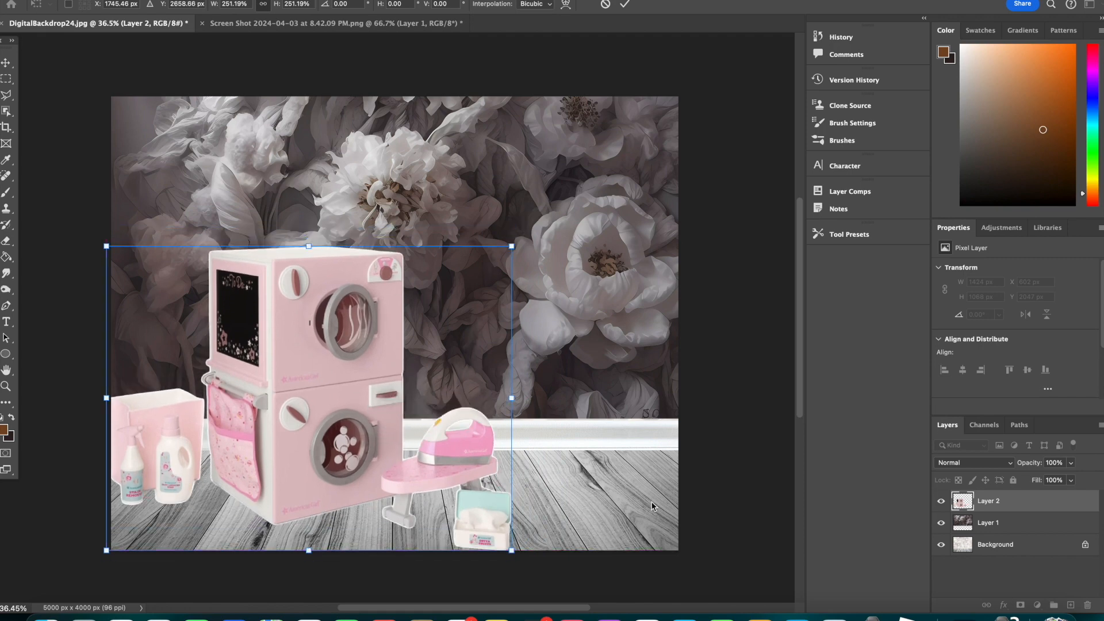
left_click(1018, 512)
key("Delete")
Refine the laundry set's selection in the product screenshot with Smooth 14, Feather 1.5 px, Contrast 52% and Shift Edge -100%.
left_click(337, 21)
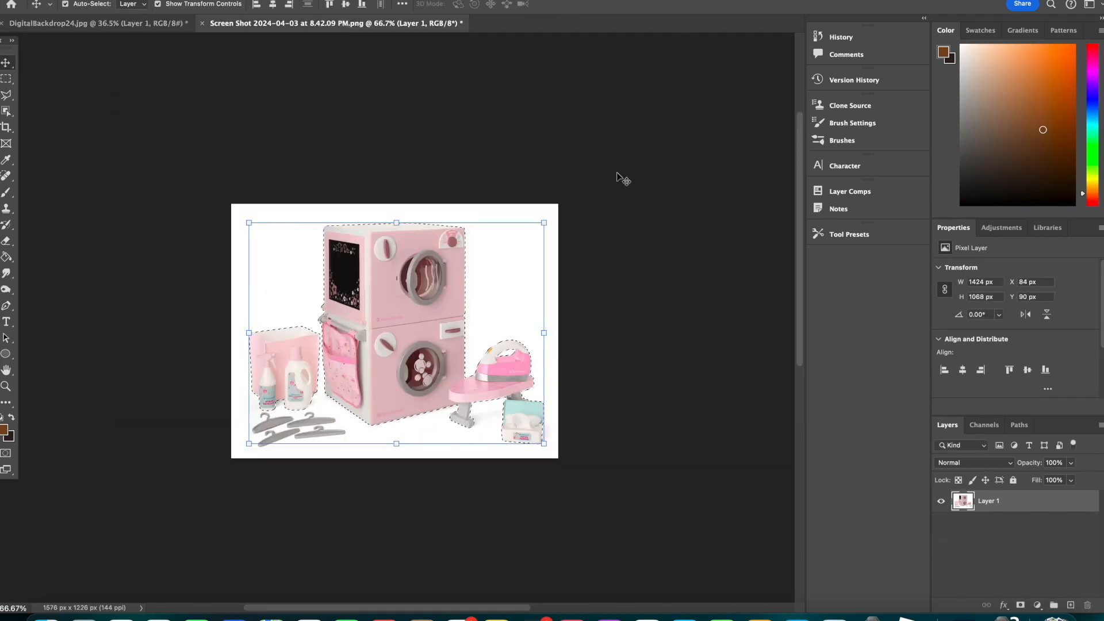
left_click(7, 111)
left_click(631, 5)
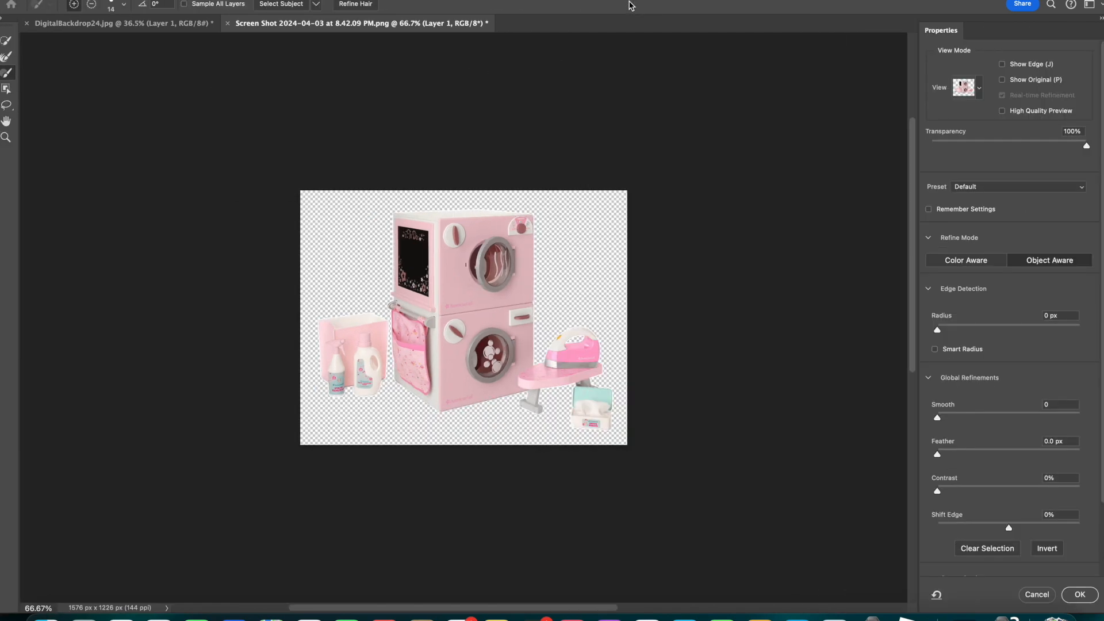
left_click(1010, 492)
left_click(966, 528)
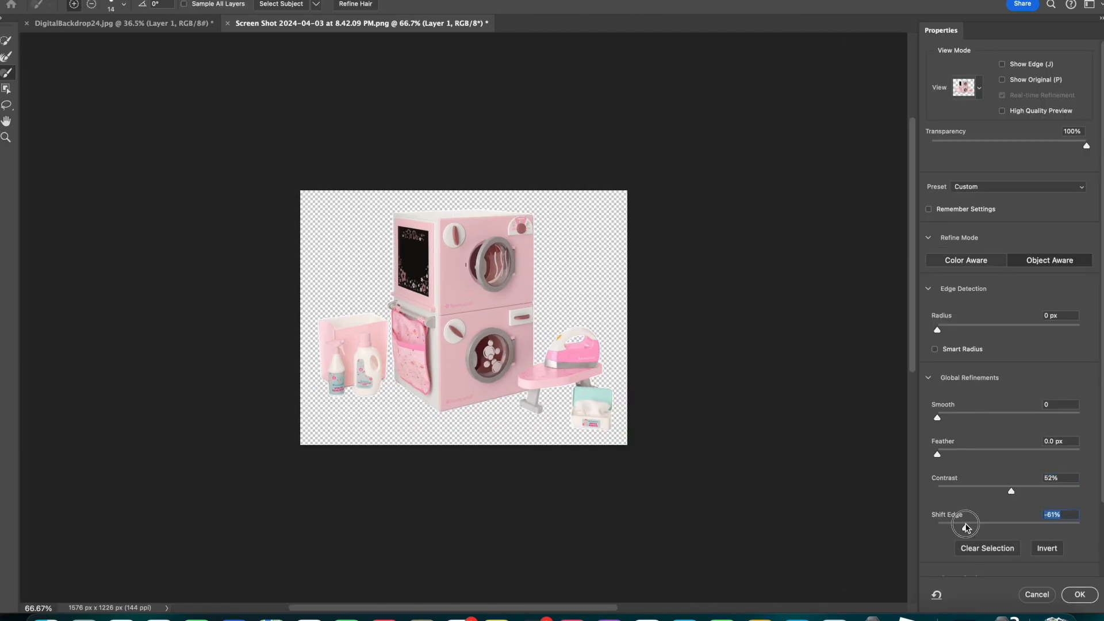
scroll(666, 435, "up", 10)
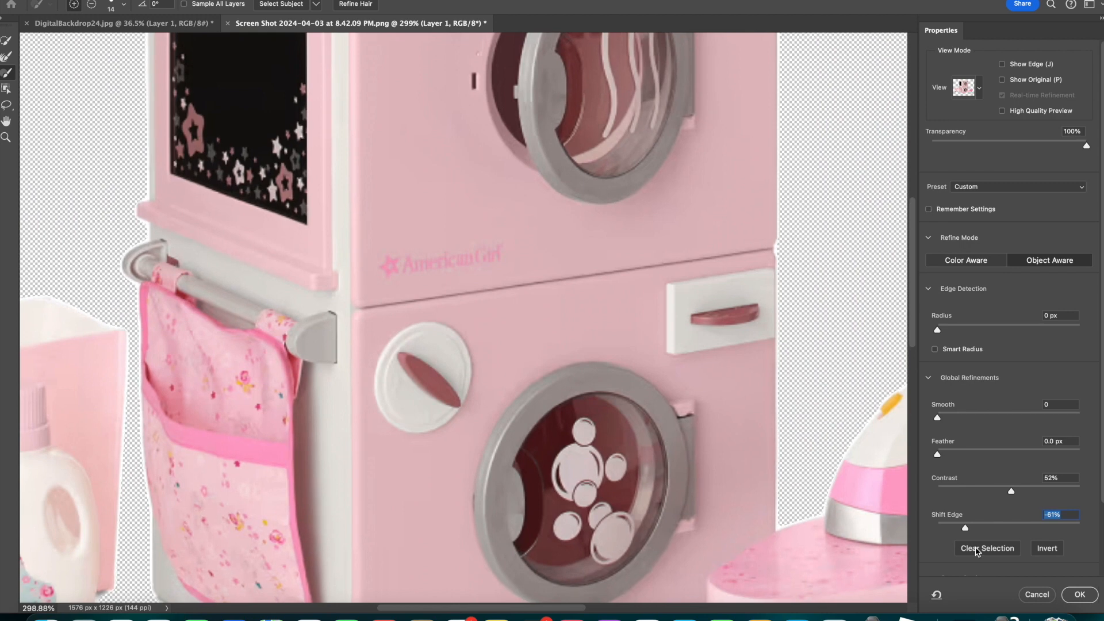
left_click(951, 524)
left_click_drag(952, 526, 927, 528)
left_click_drag(937, 417, 958, 414)
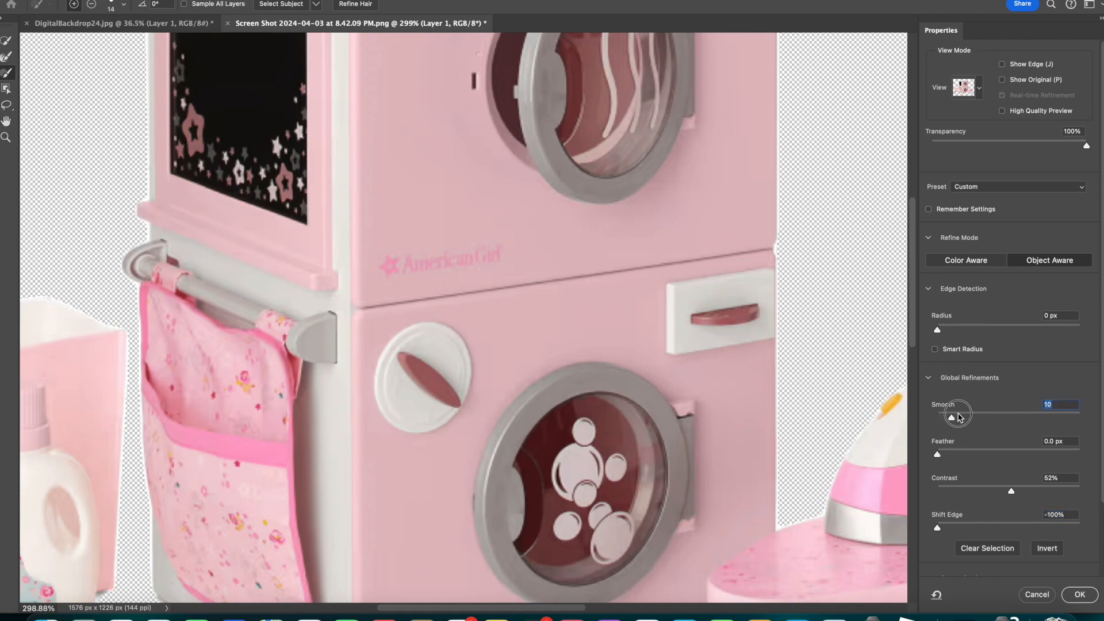
left_click(961, 450)
left_click(950, 454)
left_click(1080, 595)
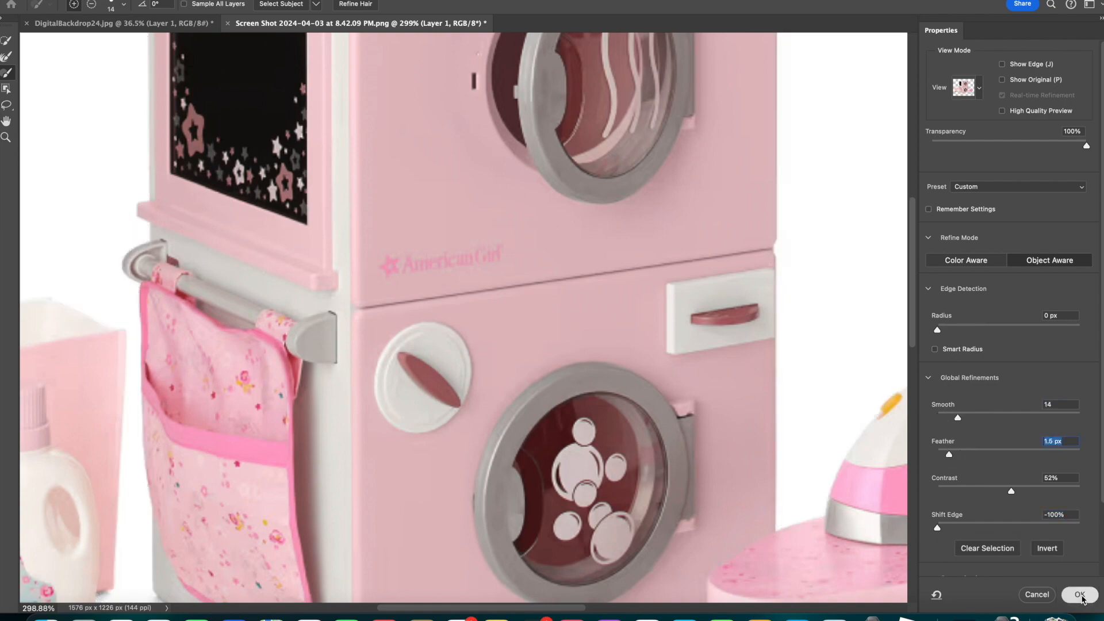
Place the refined laundry set on the backdrop's wooden floor, left of centre, scaled to 249.06%.
left_click_drag(364, 188, 347, 274)
left_click_drag(270, 346, 145, 510)
left_click_drag(243, 399, 267, 451)
left_click_drag(458, 283, 526, 229)
left_click_drag(345, 437, 353, 467)
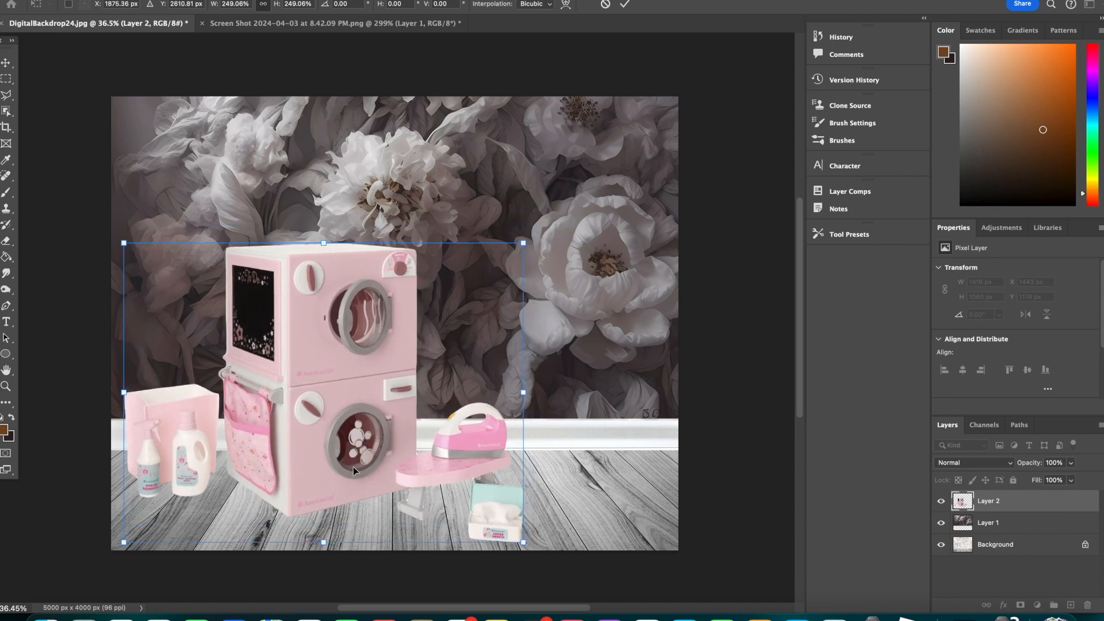
key("Return")
Try merging the floral wall layer down into the Background, and undo the merge.
left_click(993, 522)
right_click(995, 523)
left_click(1033, 463)
left_click(299, 0)
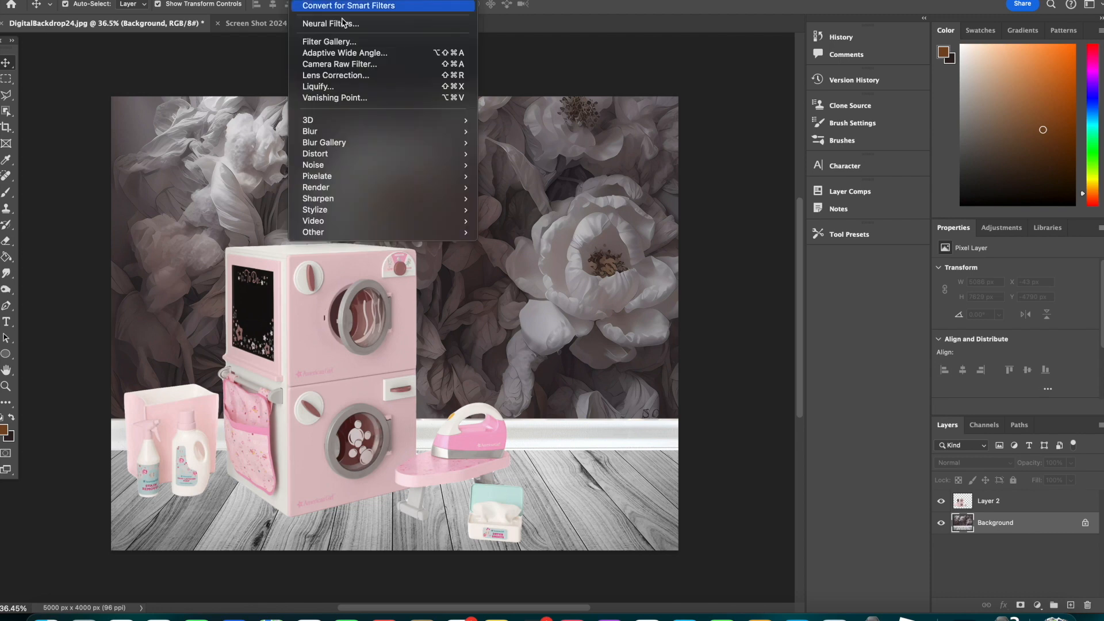
left_click(1031, 578)
key("super+z")
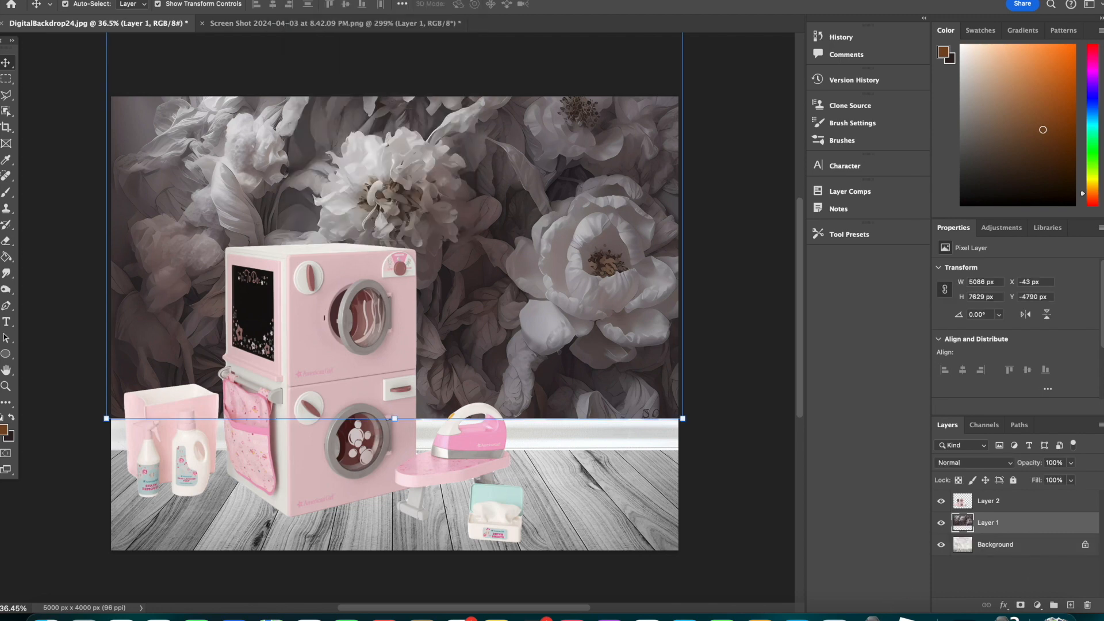
Soften the floral wall on Layer 1 with a Gaussian Blur.
left_click(322, 2)
mouse_move(342, 132)
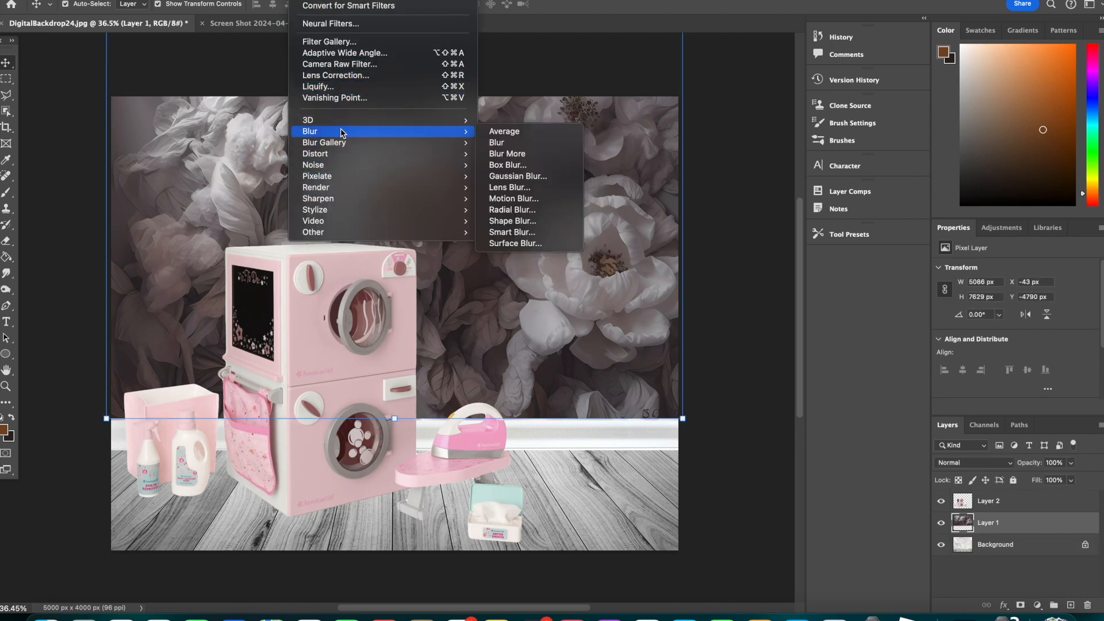
left_click(523, 175)
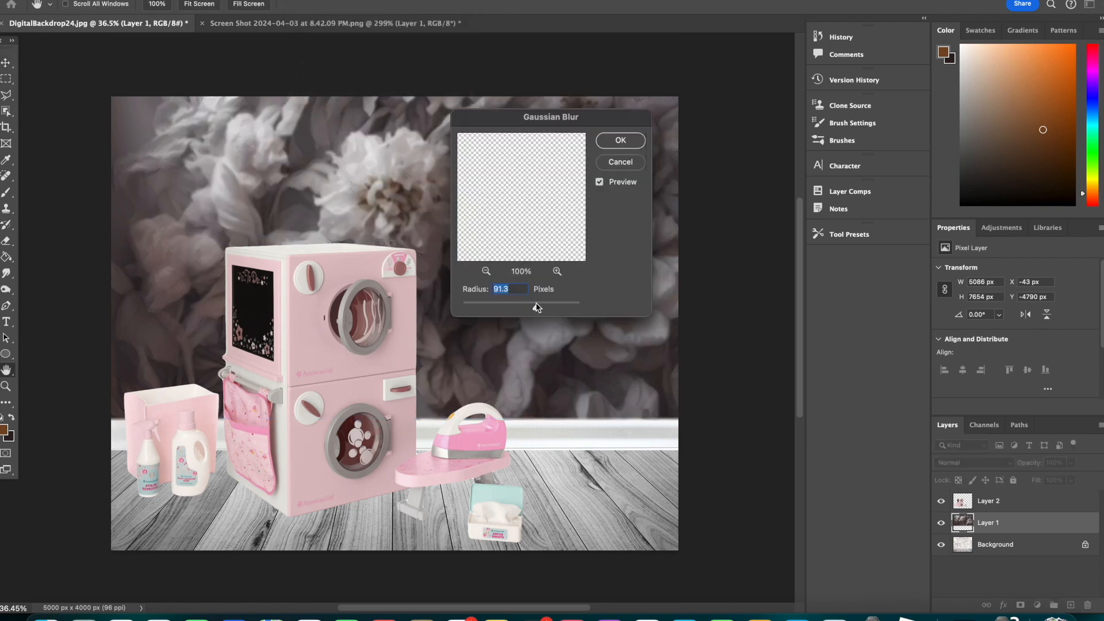
left_click(621, 140)
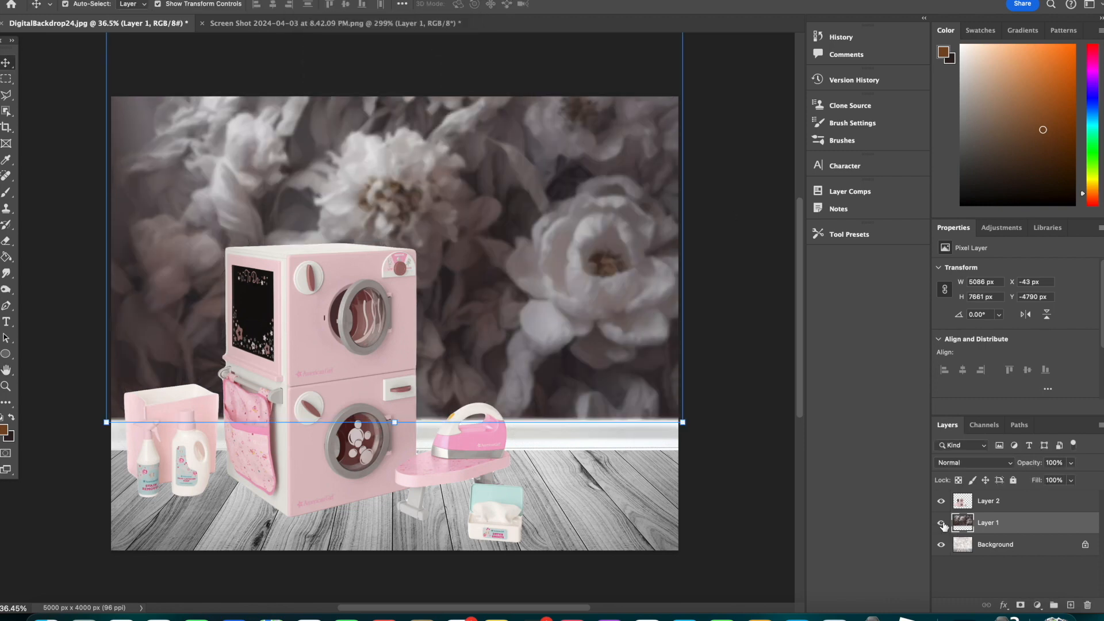
Undo the floral wall's blur and restore it to compare the two versions.
key("super+z")
left_click(138, 1)
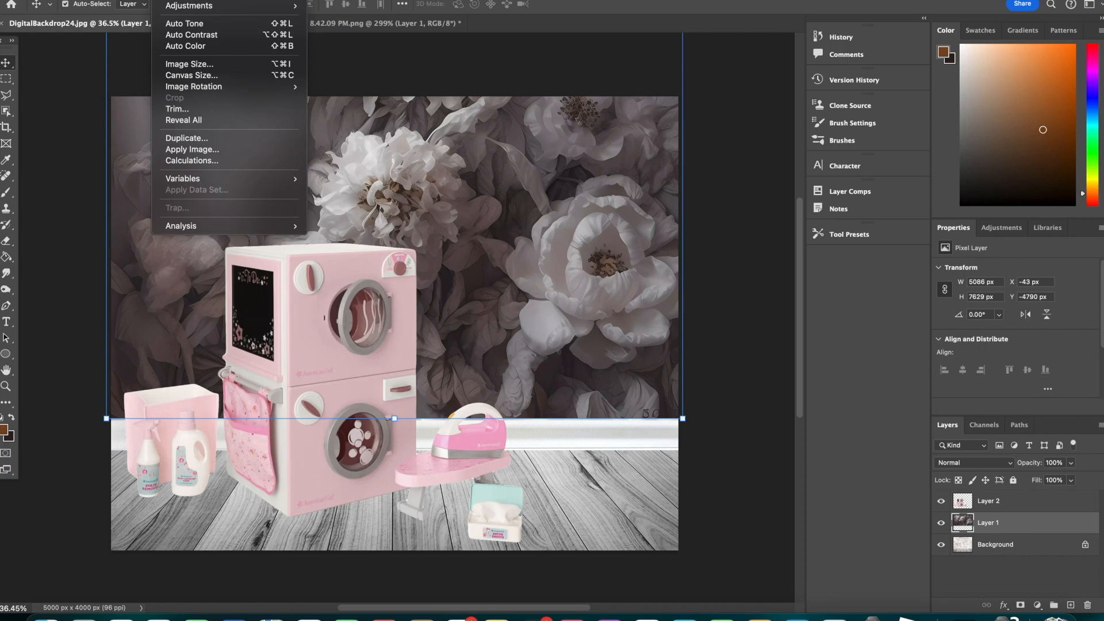
left_click(167, 1)
scroll(289, 177, "left", 10)
scroll(289, 178, "right", 10)
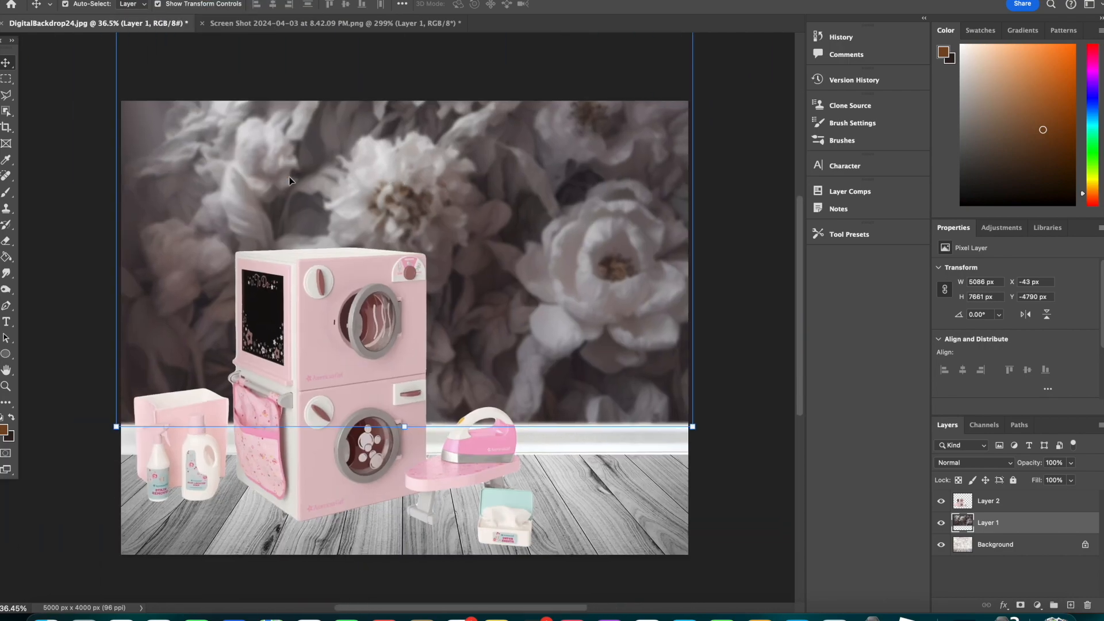
scroll(290, 178, "down", 3)
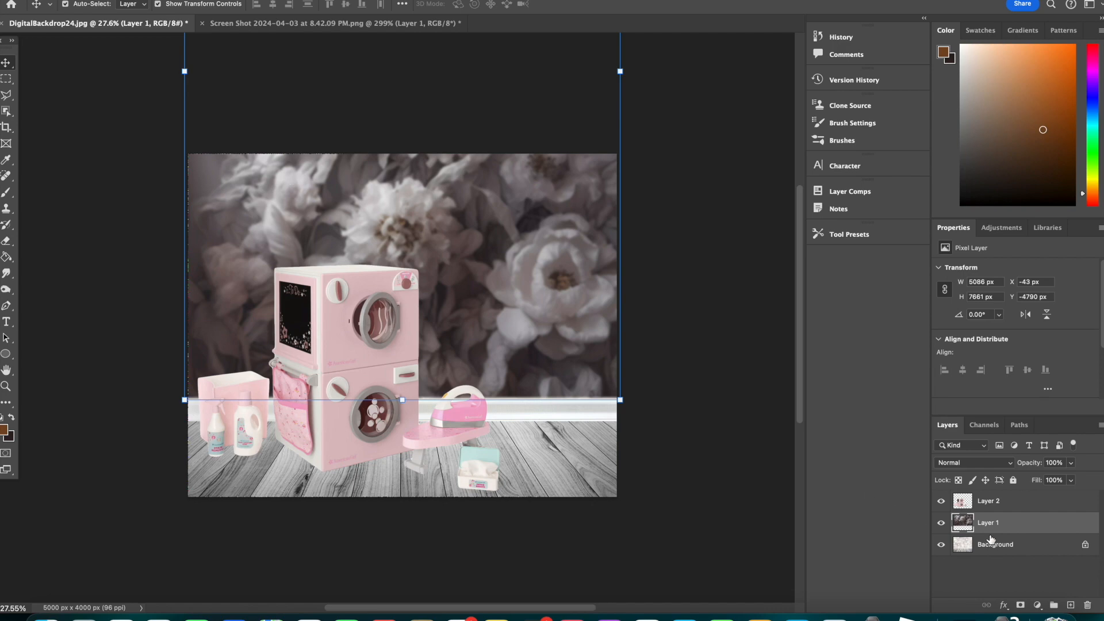
Burn shadows into the Background layer's floor beneath the washer, ironing board, tissue box and detergent bottles, using Midtones at 100% exposure.
left_click(984, 502)
scroll(744, 488, "down", 3)
scroll(733, 487, "left", 4)
left_click(7, 291)
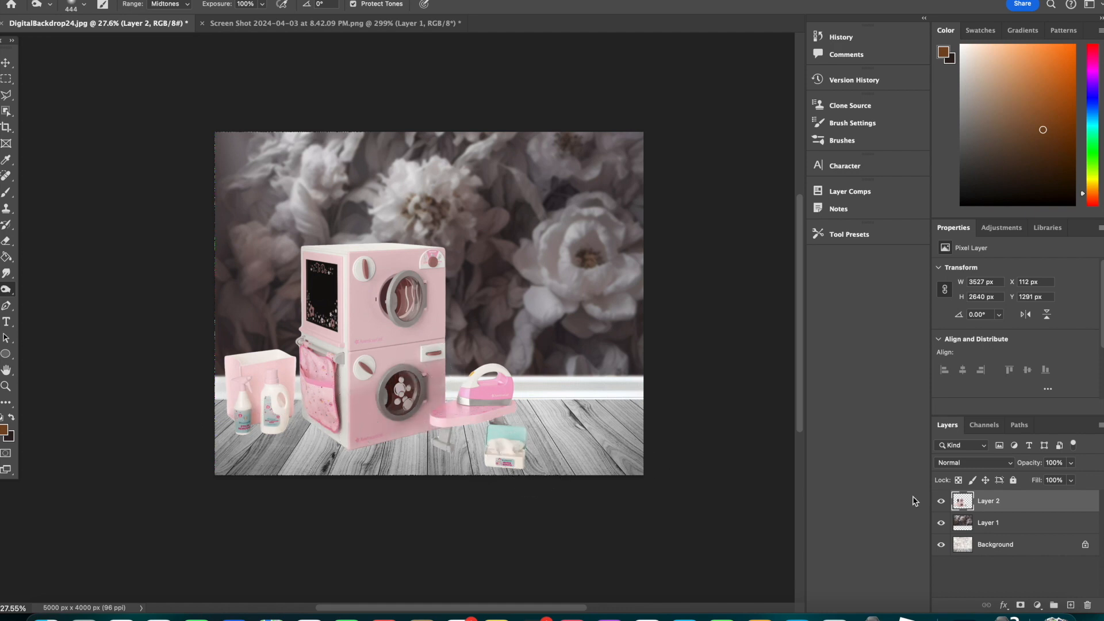
left_click(986, 523)
left_click(985, 545)
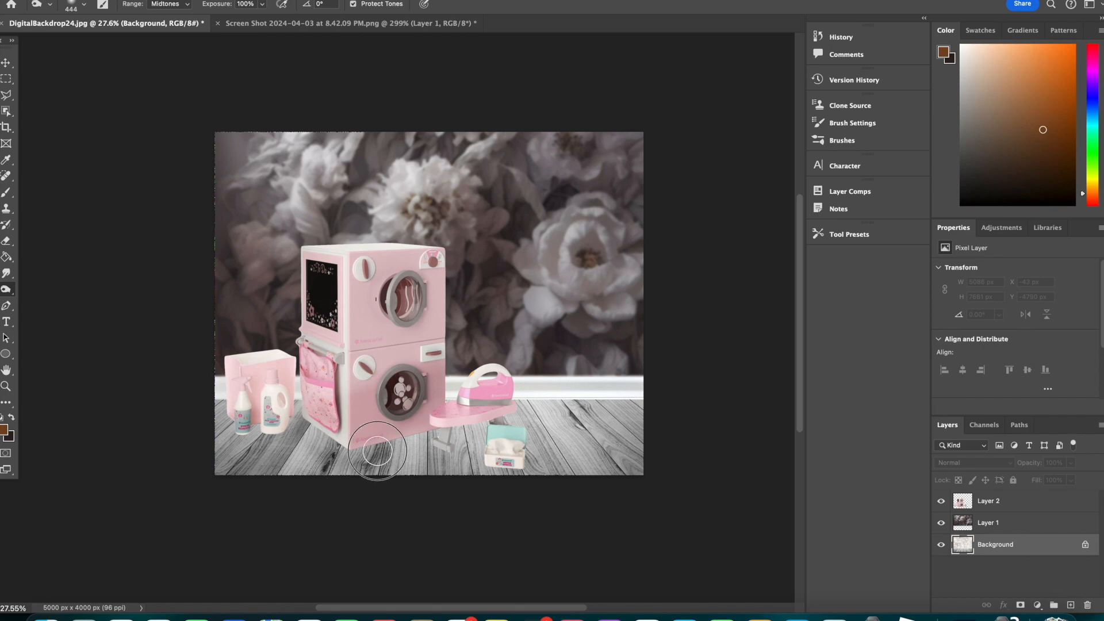
mouse_move(395, 447)
left_mouse_down()
mouse_move(415, 438)
mouse_move(352, 450)
mouse_move(308, 429)
left_mouse_up()
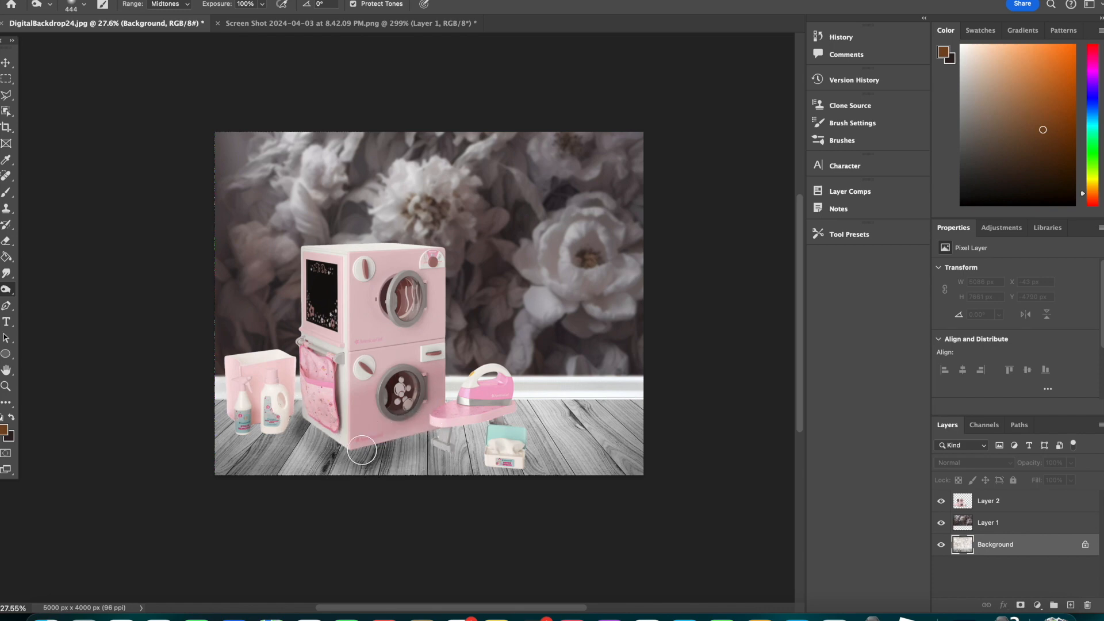
mouse_move(449, 443)
left_mouse_down()
mouse_move(497, 428)
mouse_move(501, 437)
left_mouse_up()
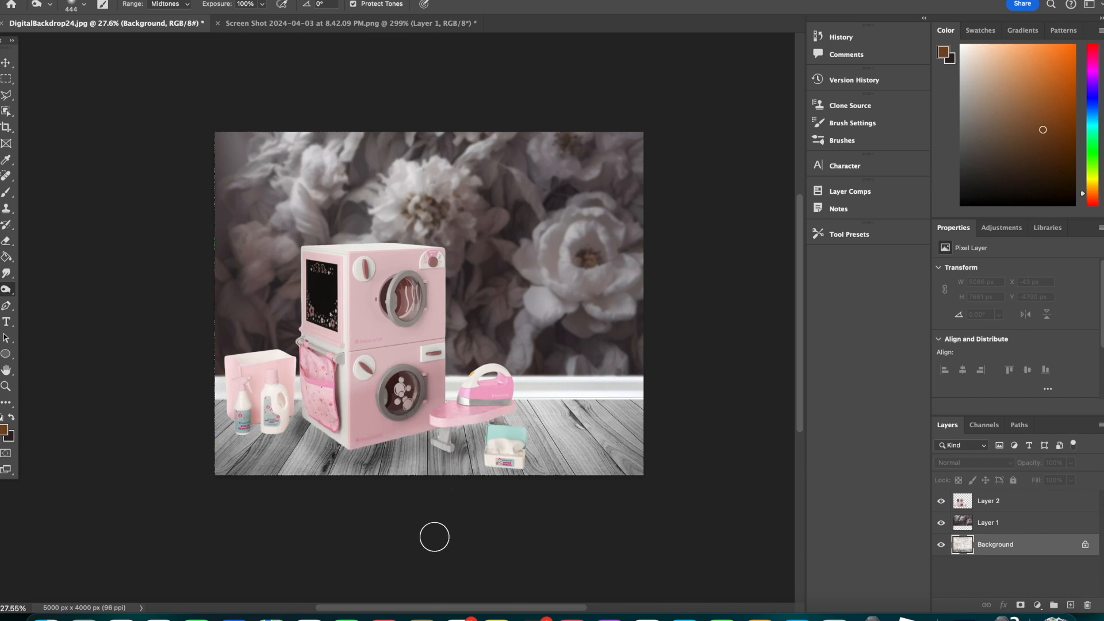
scroll(295, 452, "right", 1)
mouse_move(249, 430)
left_mouse_down()
mouse_move(272, 436)
mouse_move(240, 436)
left_mouse_up()
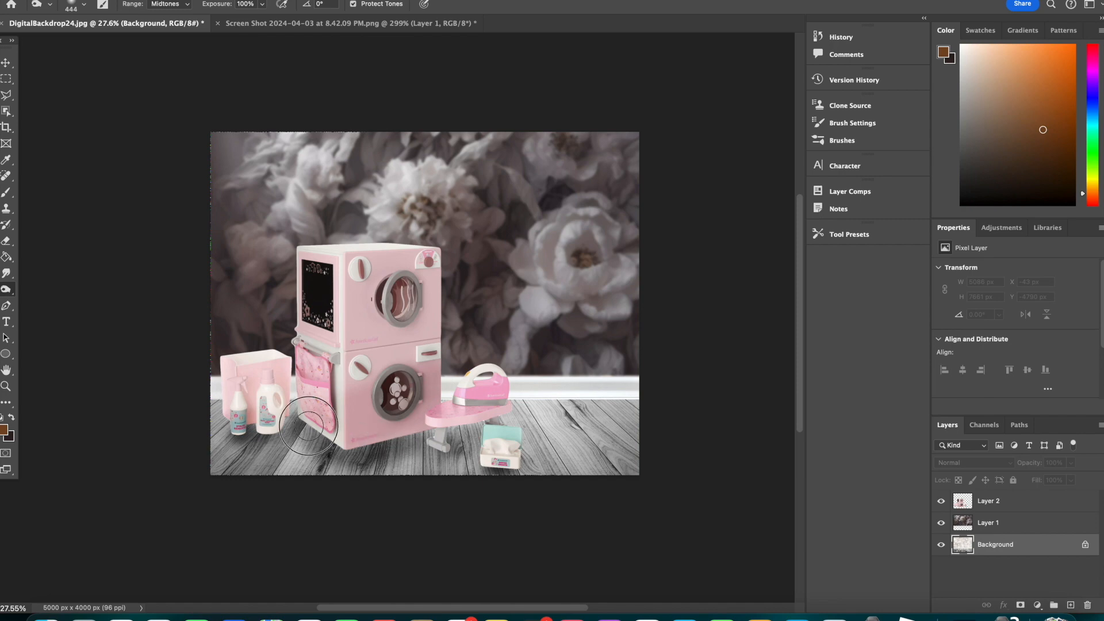
Toggle the Background layer's visibility to check the shaded floor.
left_click(941, 545)
left_click(942, 544)
left_click(941, 544)
left_click(942, 545)
Combine the laundry set, floral wall and floor layers into a single Background layer.
left_click(998, 504)
right_click(999, 506)
left_click(1028, 462)
right_click(1000, 502)
left_click(1027, 475)
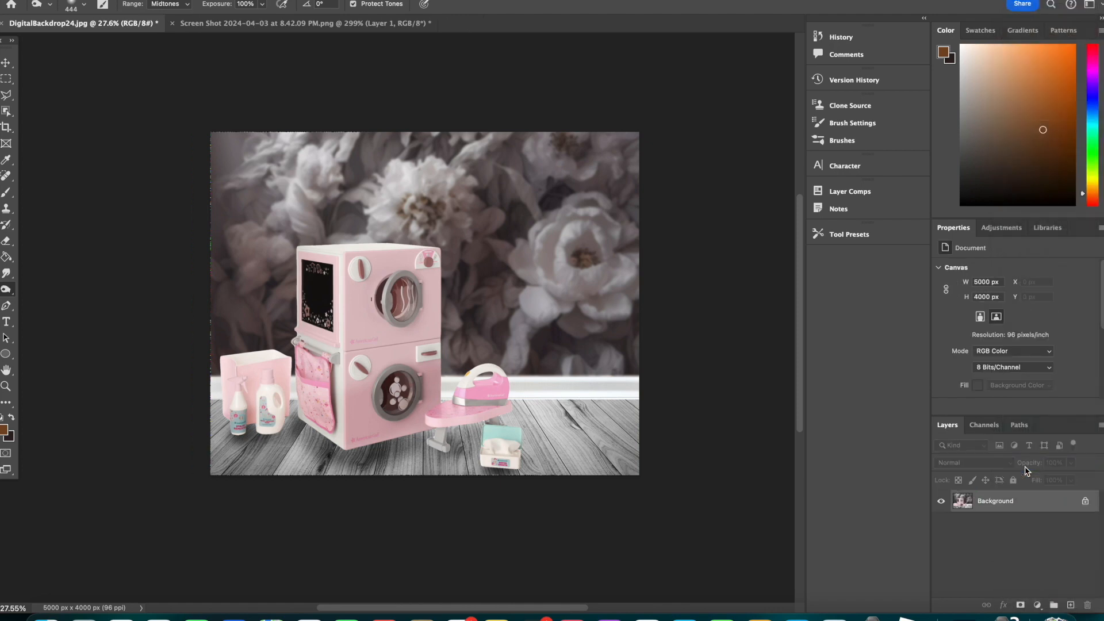
scroll(789, 433, "up", 3)
scroll(788, 431, "down", 3)
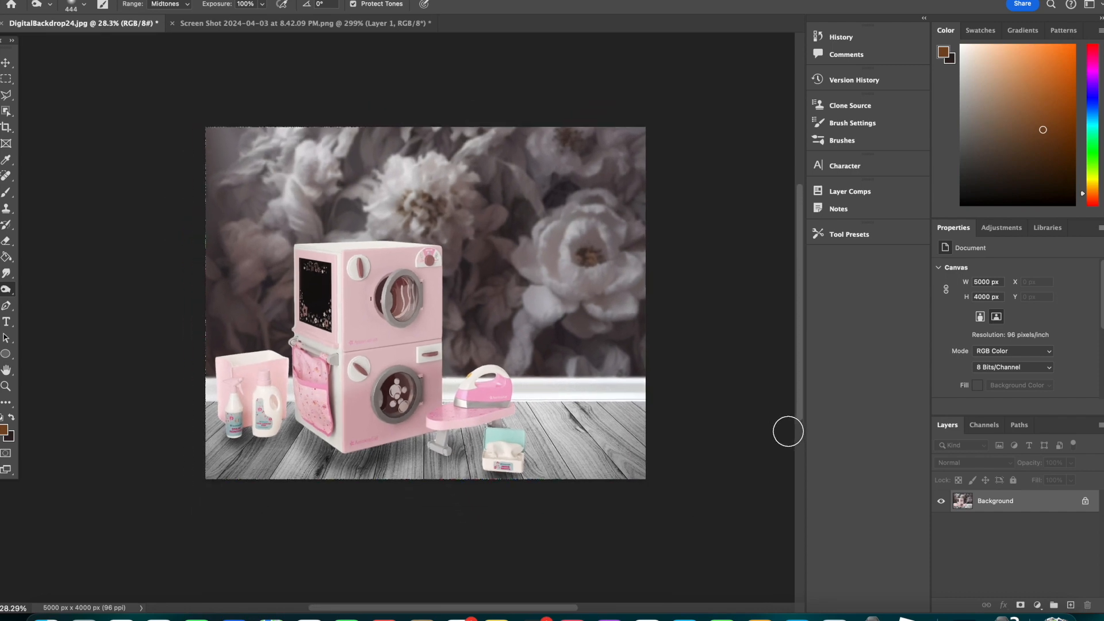
Open the doll photo IMG_6594.JPG from the 03_04_2024 folder in Downloads.
left_click(117, 0)
left_click(132, 1)
left_click(331, 121)
left_click(401, 148)
left_click(618, 112)
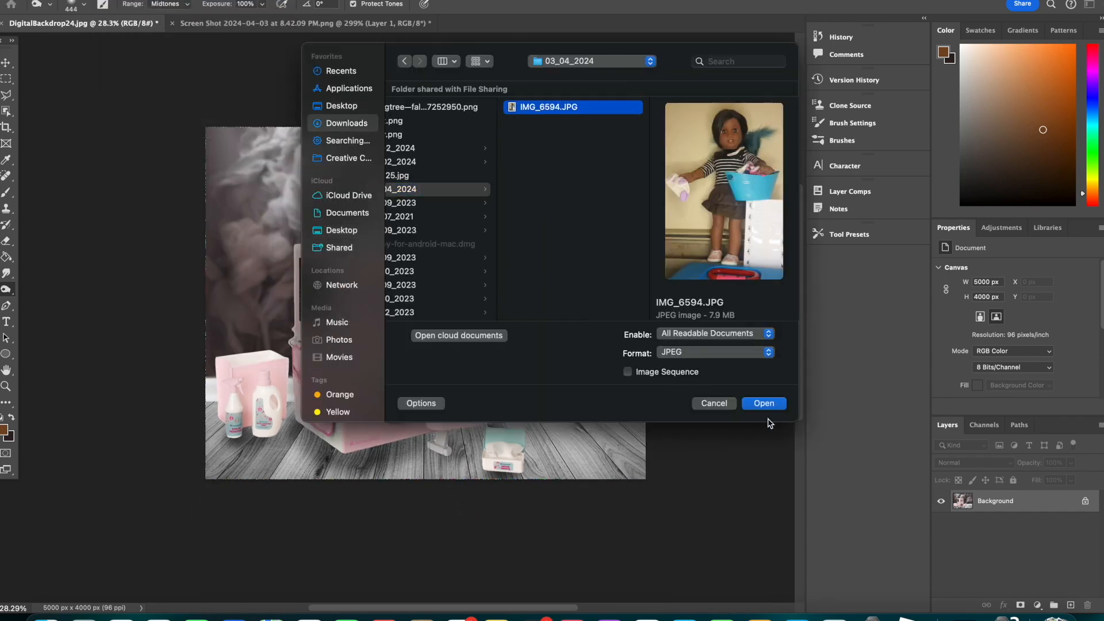
left_click(764, 403)
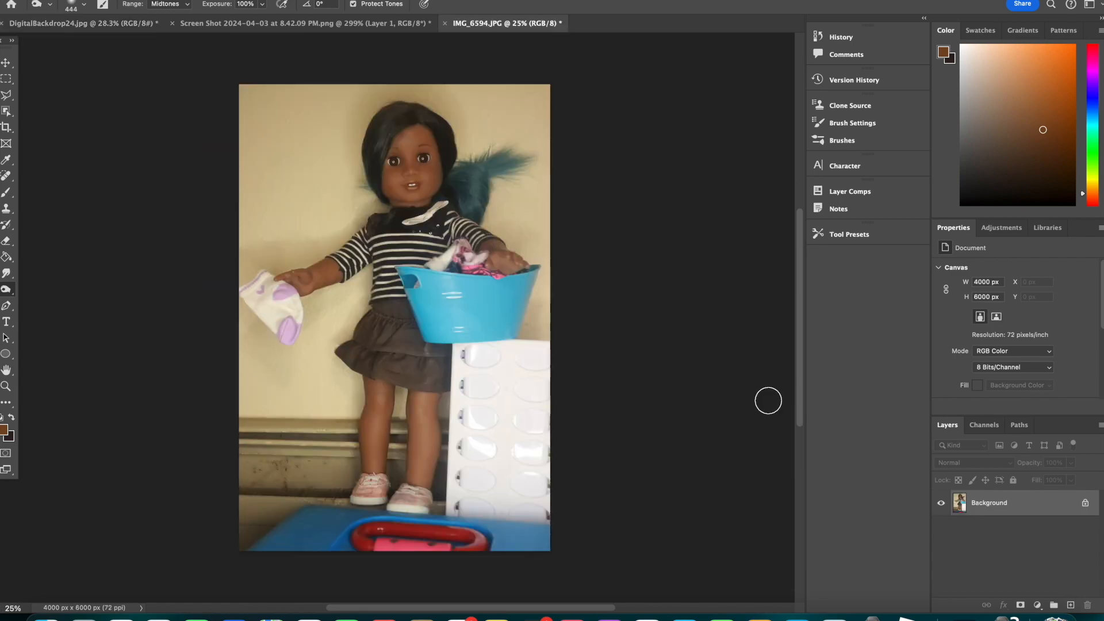
Select the doll and the garment in her hand with Object Selection, cleaning up the selection edge beside her skirt.
left_click(7, 111)
left_click_drag(264, 92, 504, 515)
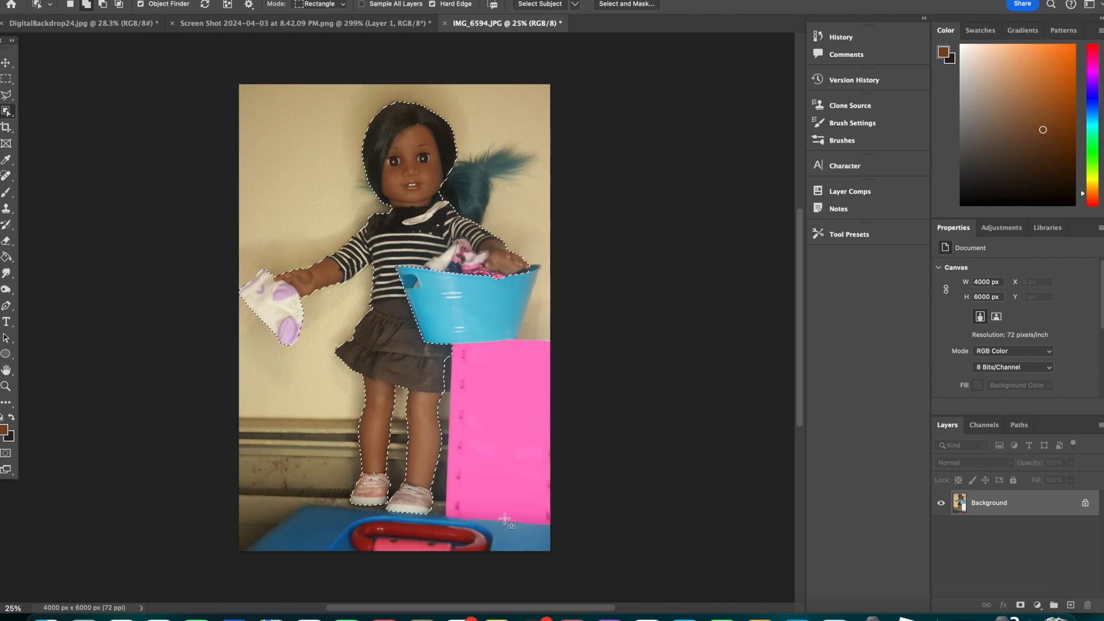
left_click_drag(437, 359, 453, 394)
left_click_drag(444, 351, 454, 368)
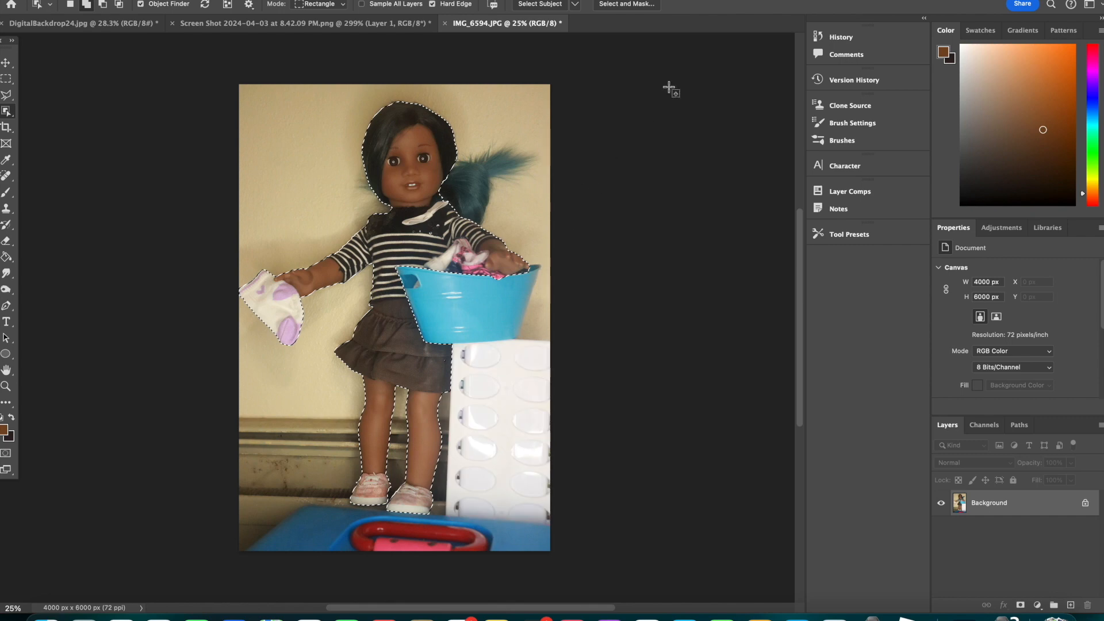
Extend the doll's selection to her teal ponytail and the blue basket, and apply it through Select and Mask.
left_click(635, 4)
left_click(1055, 595)
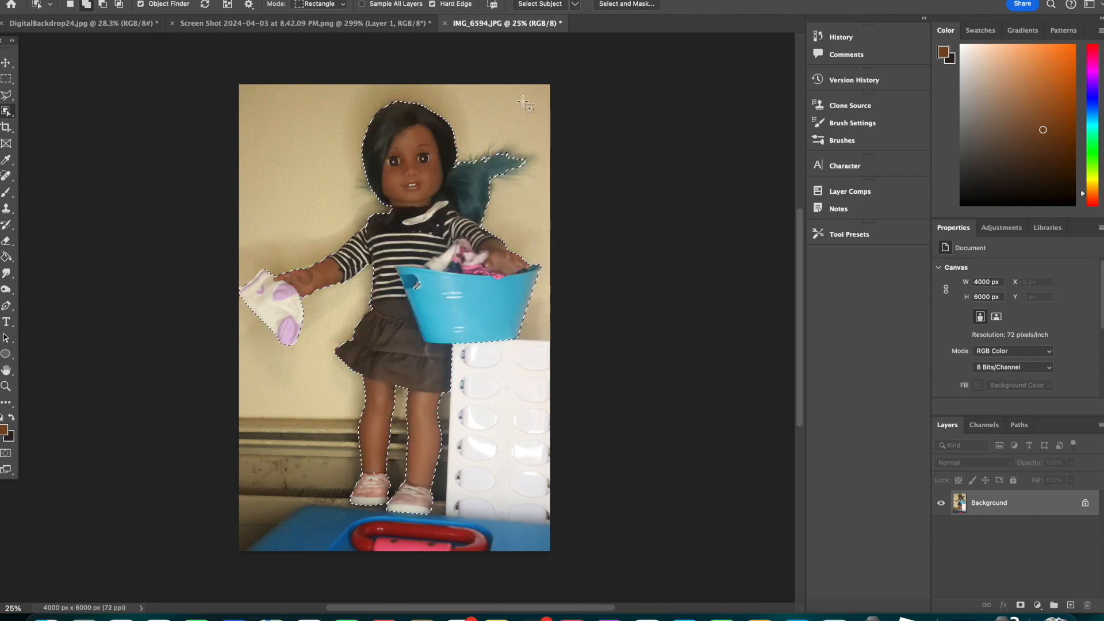
left_click(626, 5)
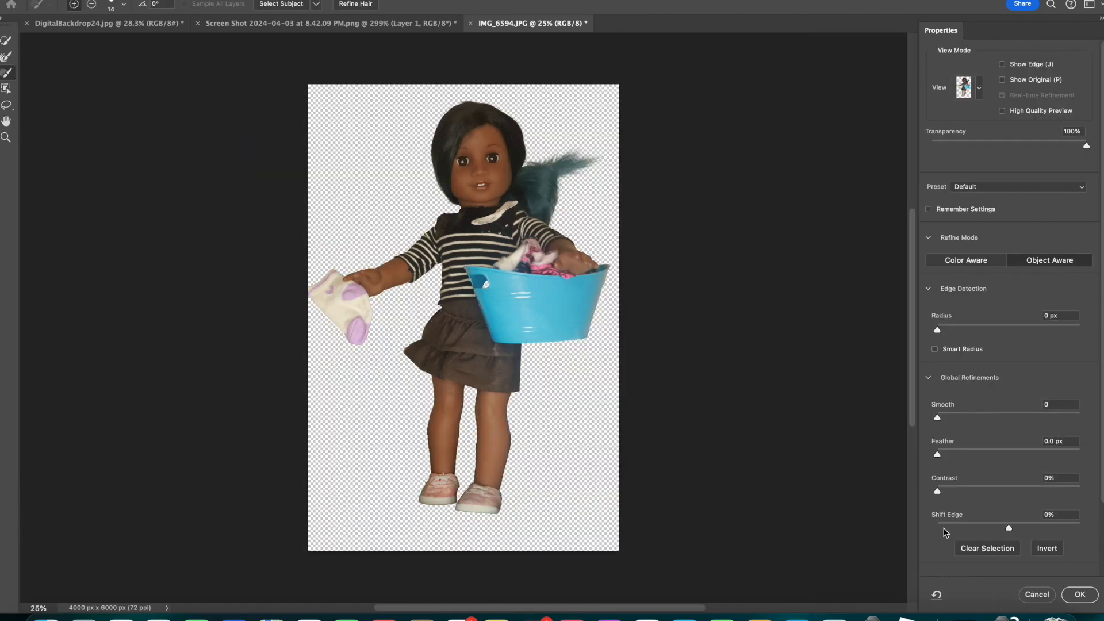
left_click(1079, 595)
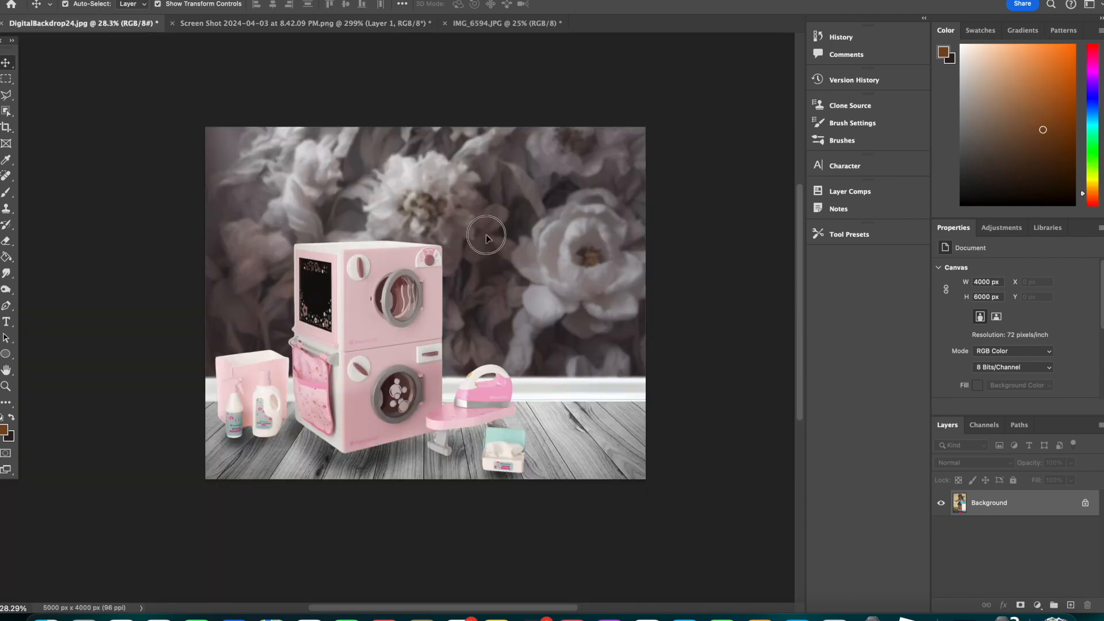
Paste the doll cutout into DigitalBackdrop24.jpg, scale it to 2737 × 3774 px and stand it right of the washer.
key("super+v")
left_click_drag(714, 195, 548, 397)
left_click_drag(464, 464, 395, 512)
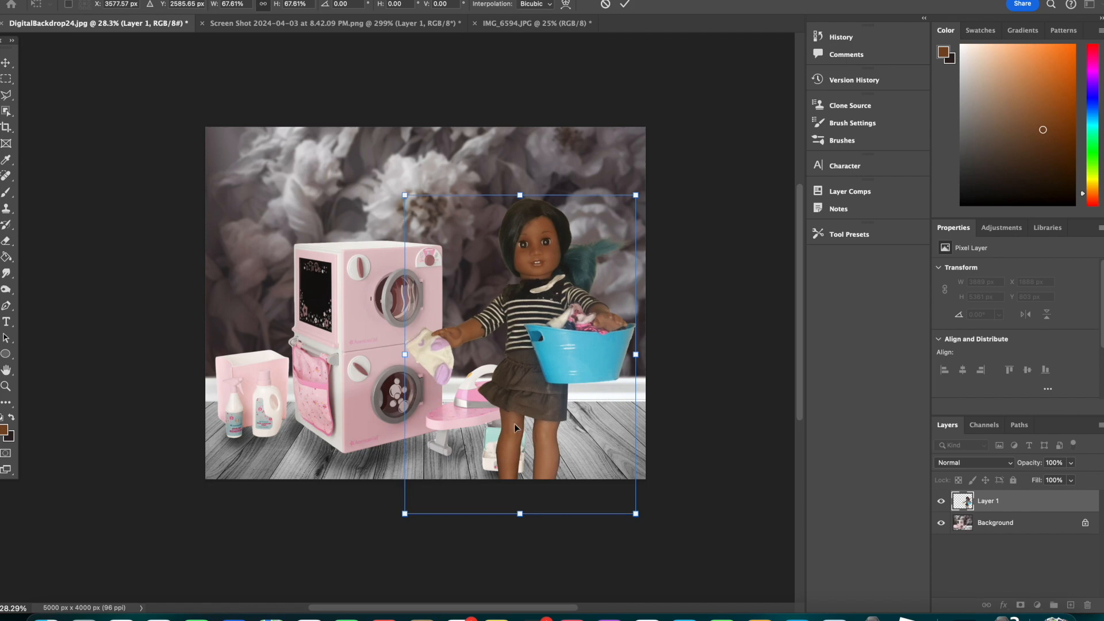
left_click_drag(514, 424, 555, 361)
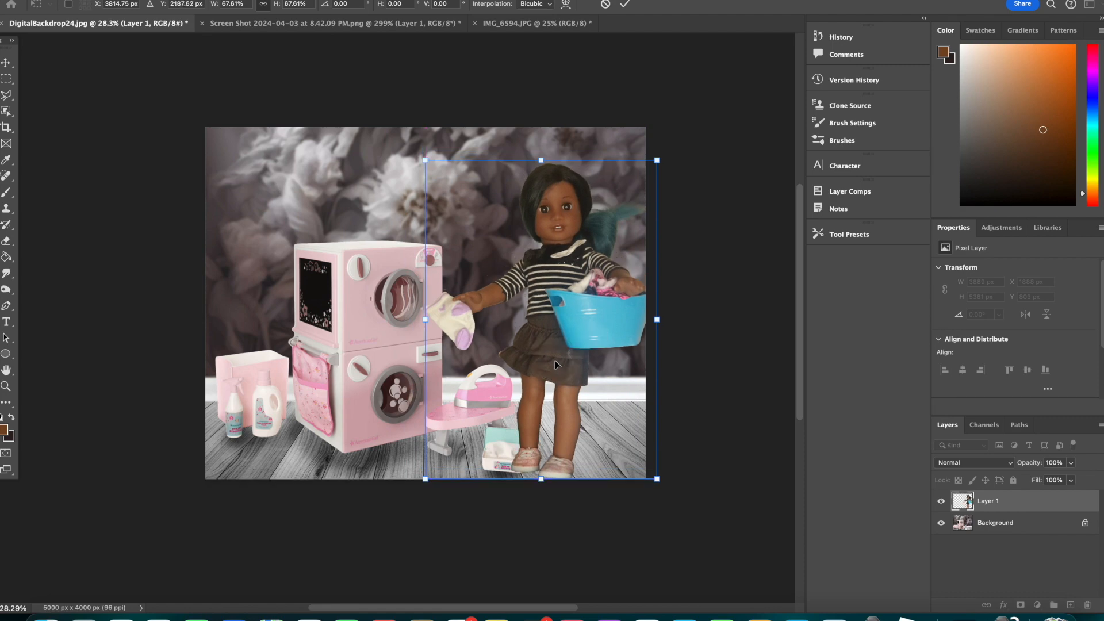
left_click_drag(426, 161, 396, 129)
left_click_drag(592, 405, 557, 406)
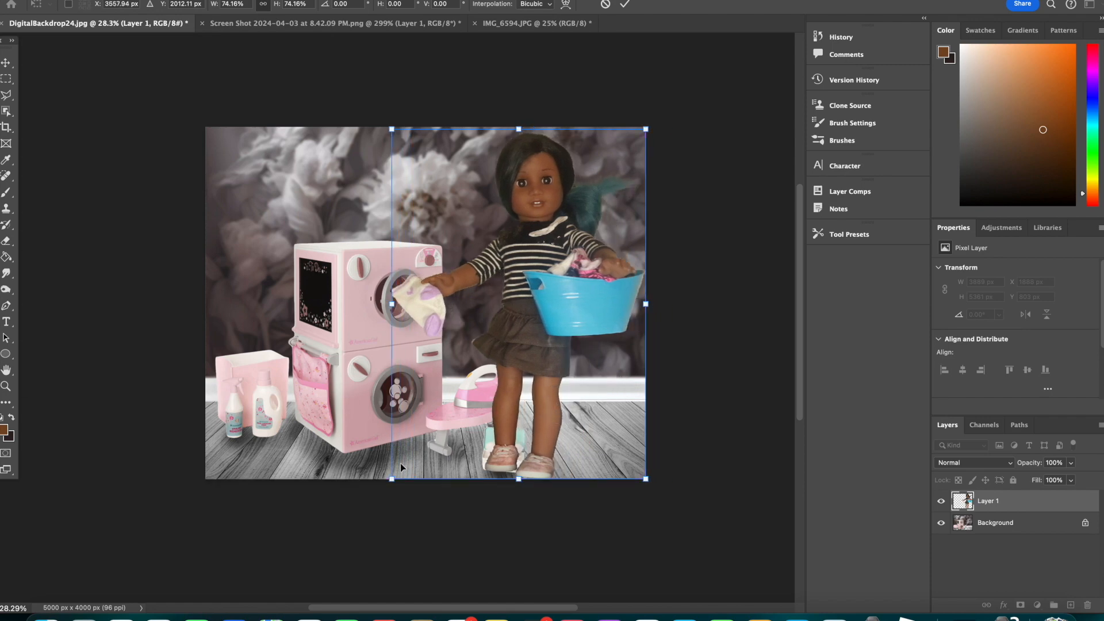
left_click_drag(390, 478, 405, 461)
left_click_drag(525, 422, 534, 431)
Lower the doll layer's opacity to 45%, outline the dryer sheets box with the Polygonal Lasso and delete the overlapping doll area, clearing the selection.
left_click_drag(1070, 463, 1040, 479)
left_click(7, 94)
scroll(660, 487, "up", 10)
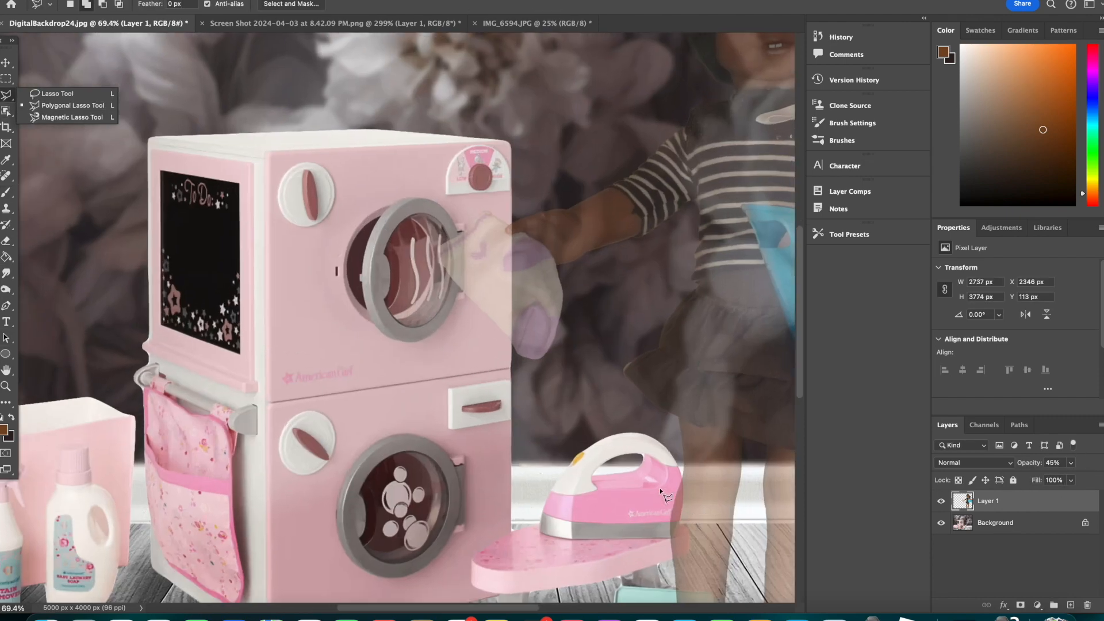
scroll(661, 488, "down", 5)
scroll(660, 488, "right", 5)
scroll(660, 488, "down", 3)
scroll(660, 487, "right", 1)
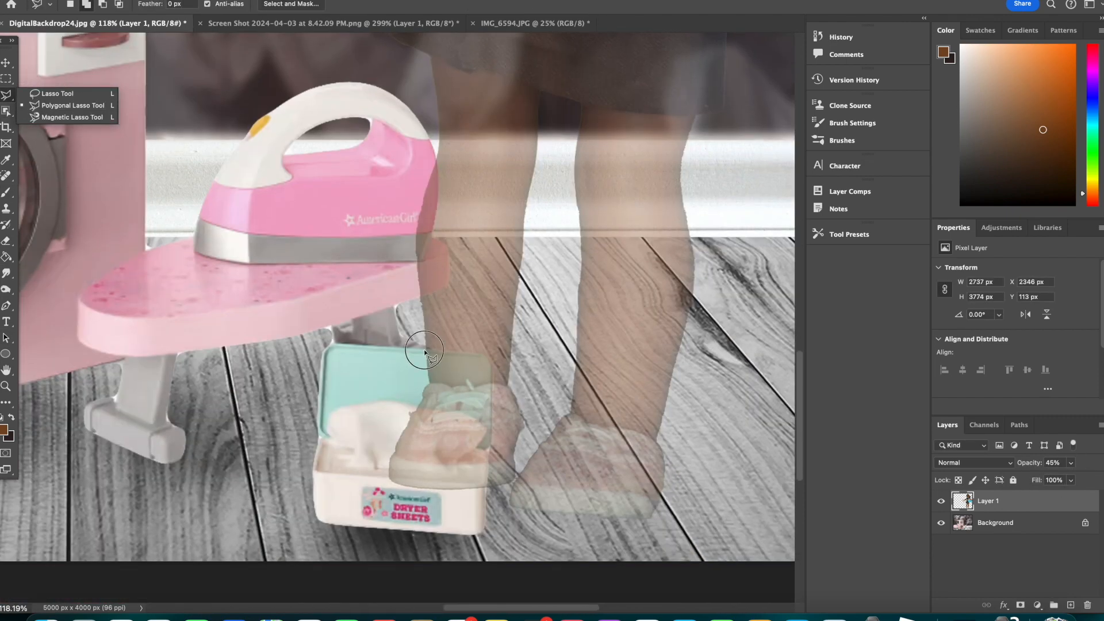
left_click(423, 350)
left_click(490, 357)
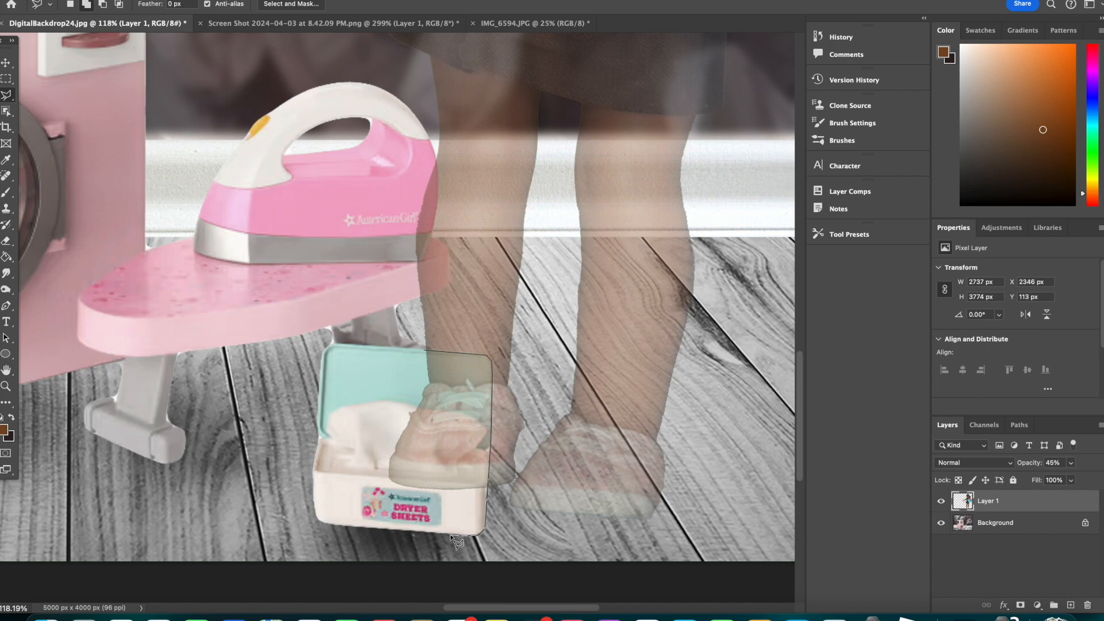
left_click(374, 529)
left_click(357, 451)
left_click(397, 370)
left_click(425, 350)
key("Delete")
left_click(262, 0)
left_click(282, 1)
Restore the doll layer's opacity to 100%.
left_click(1071, 463)
left_click_drag(1067, 478, 1098, 477)
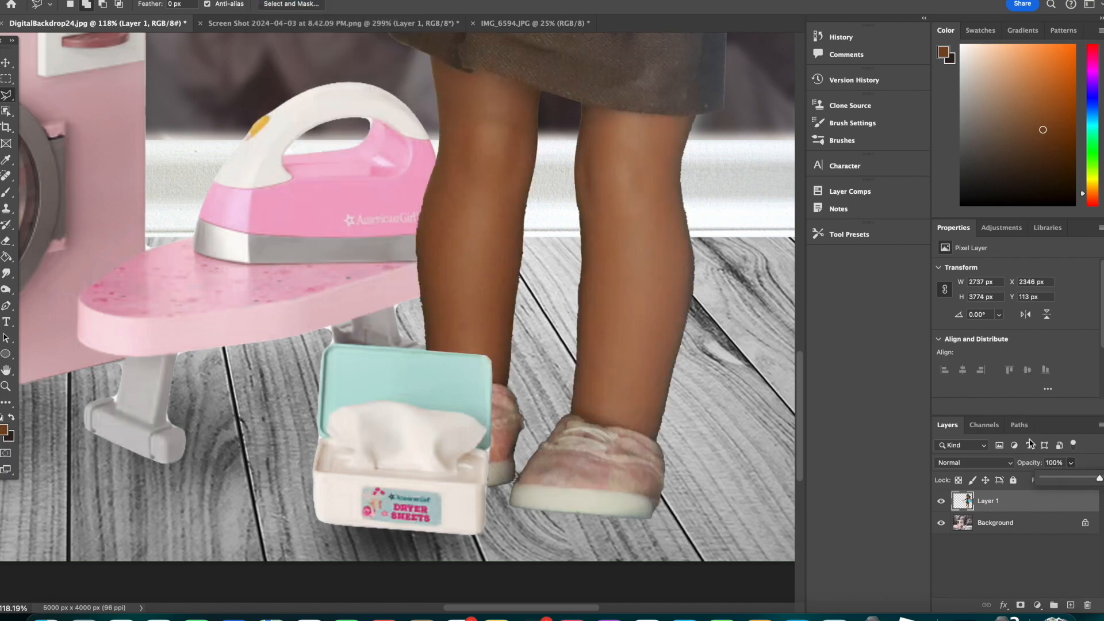
scroll(561, 290, "down", 5)
scroll(560, 291, "down", 1)
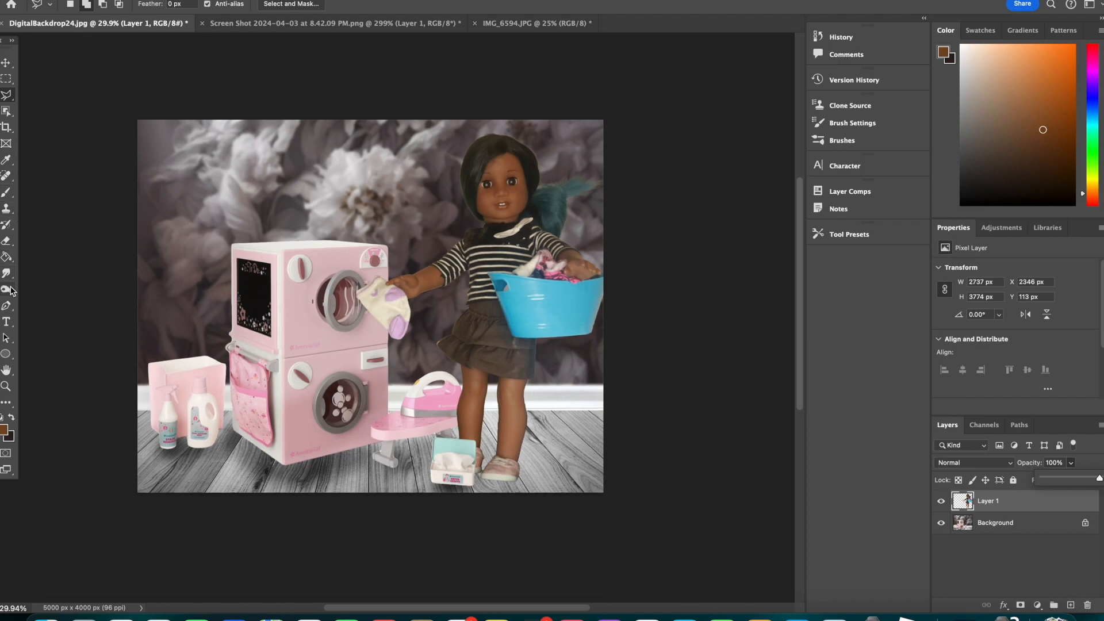
Set the Eraser to 75 px and try erasing the fringe along the outer edge of the doll's hair beside the wall.
left_click(8, 239)
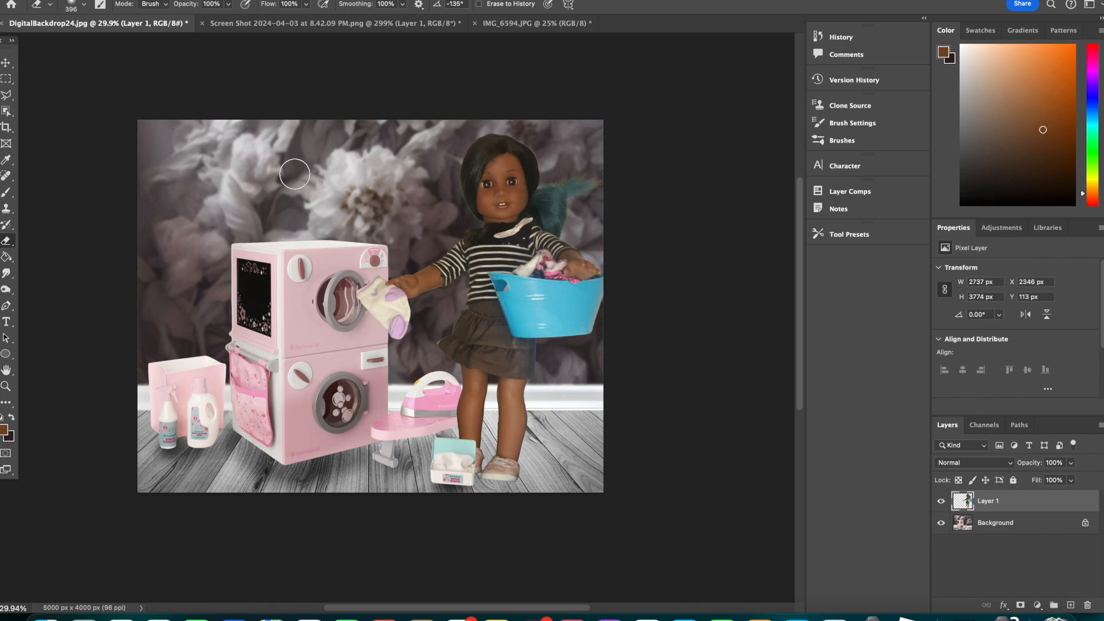
scroll(303, 118, "up", 5)
scroll(303, 117, "up", 5)
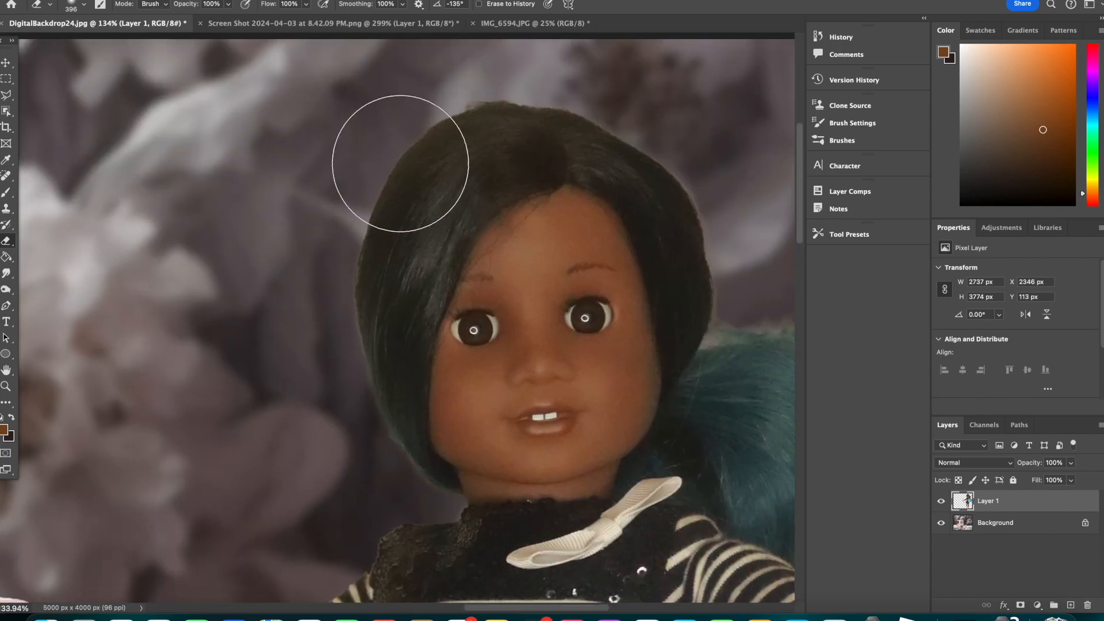
left_click(75, 5)
left_click_drag(110, 39, 94, 44)
mouse_move(423, 119)
left_mouse_down()
mouse_move(373, 196)
mouse_move(364, 286)
left_mouse_up()
key("super+z")
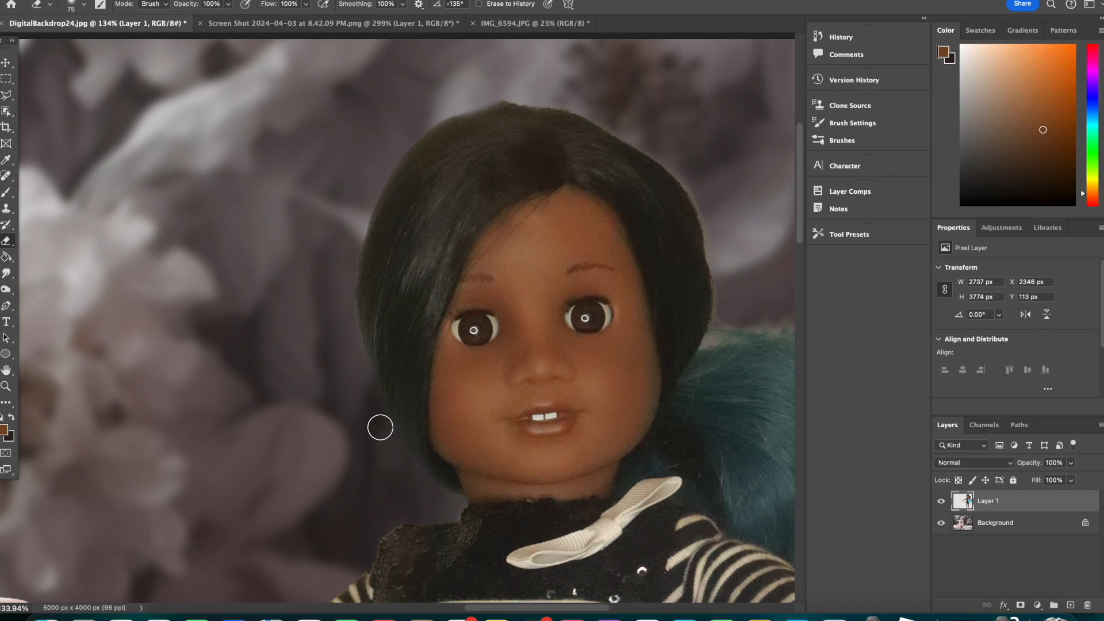
scroll(380, 427, "down", 10)
scroll(380, 427, "down", 1)
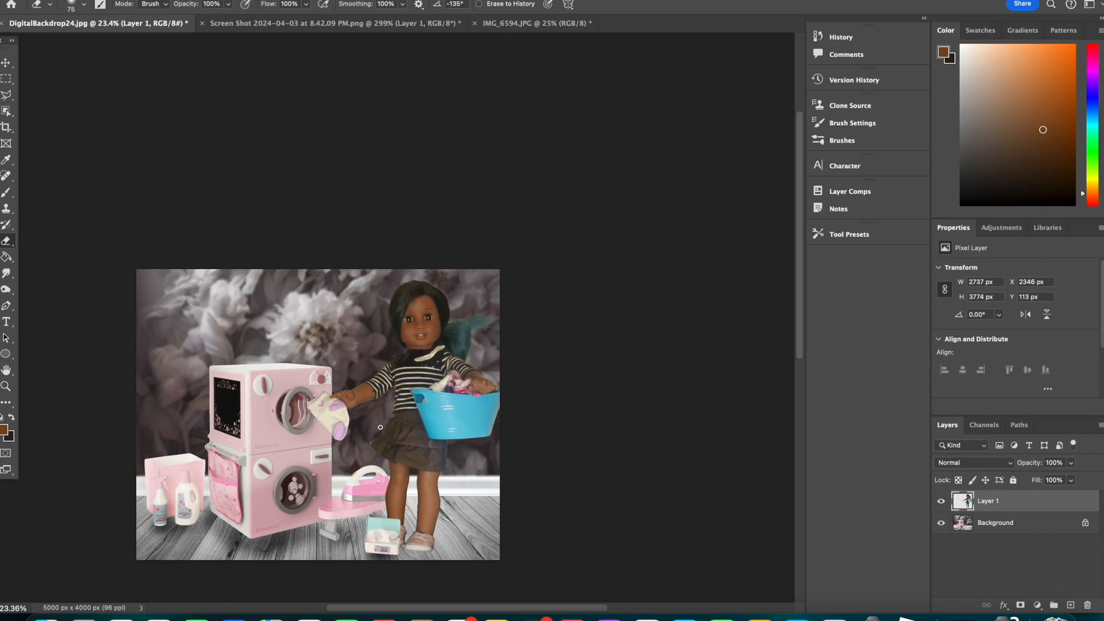
Use the Camera Raw Filter on the doll layer with Exposure +0.40, Contrast +14, Highlights +31, Shadows +26, Whites +31 and Blacks +24.
left_click(275, 0)
mouse_move(304, 0)
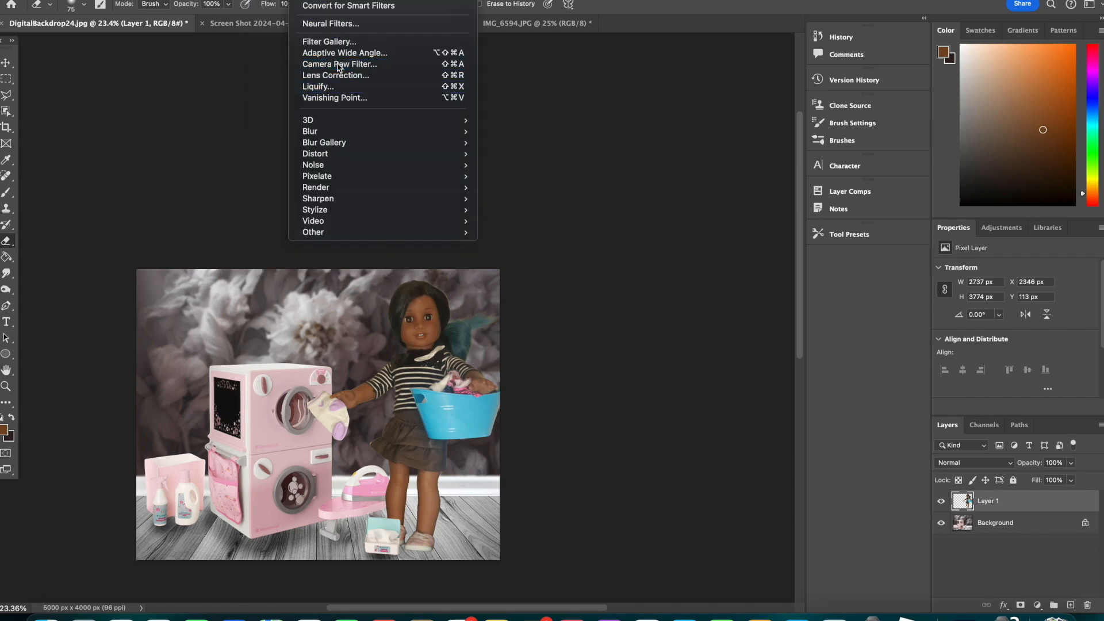
left_click(338, 65)
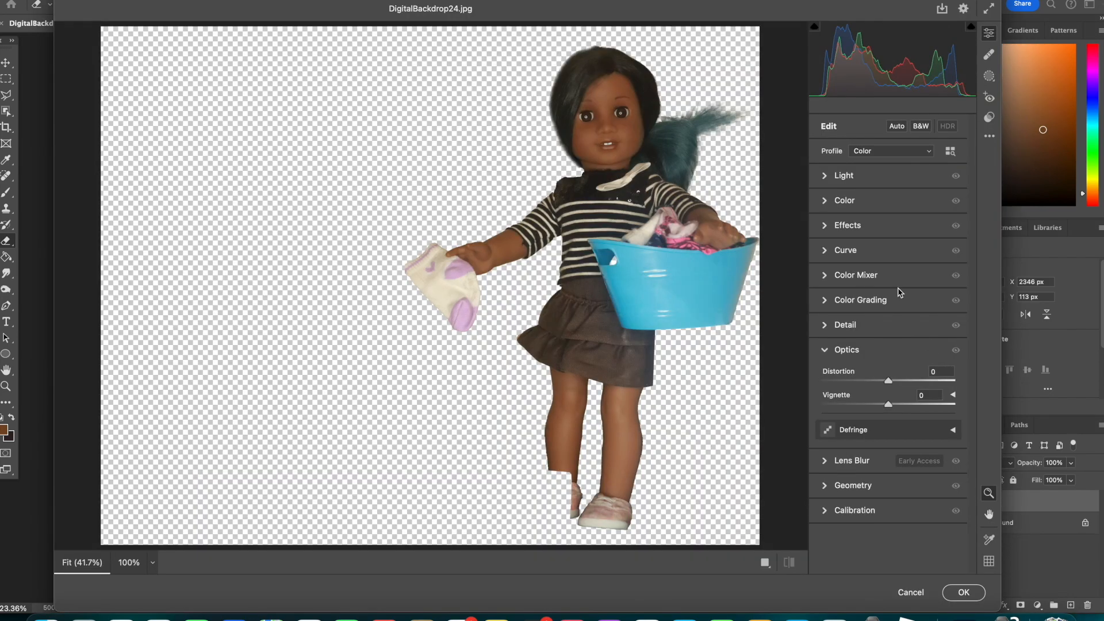
left_click(816, 180)
left_click_drag(889, 205, 904, 301)
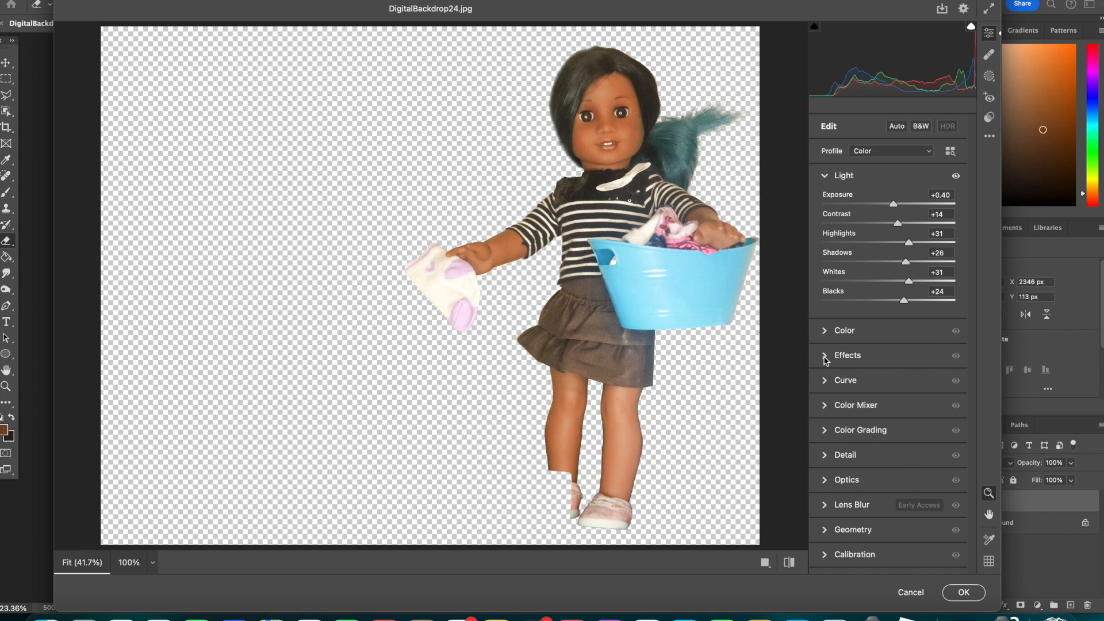
Set Sharpening to 25, Noise Reduction to 26 and Color Noise Reduction to 30, and apply the filter to the doll.
left_click(823, 452)
left_click_drag(850, 380, 856, 379)
left_click(861, 405)
left_click(845, 356)
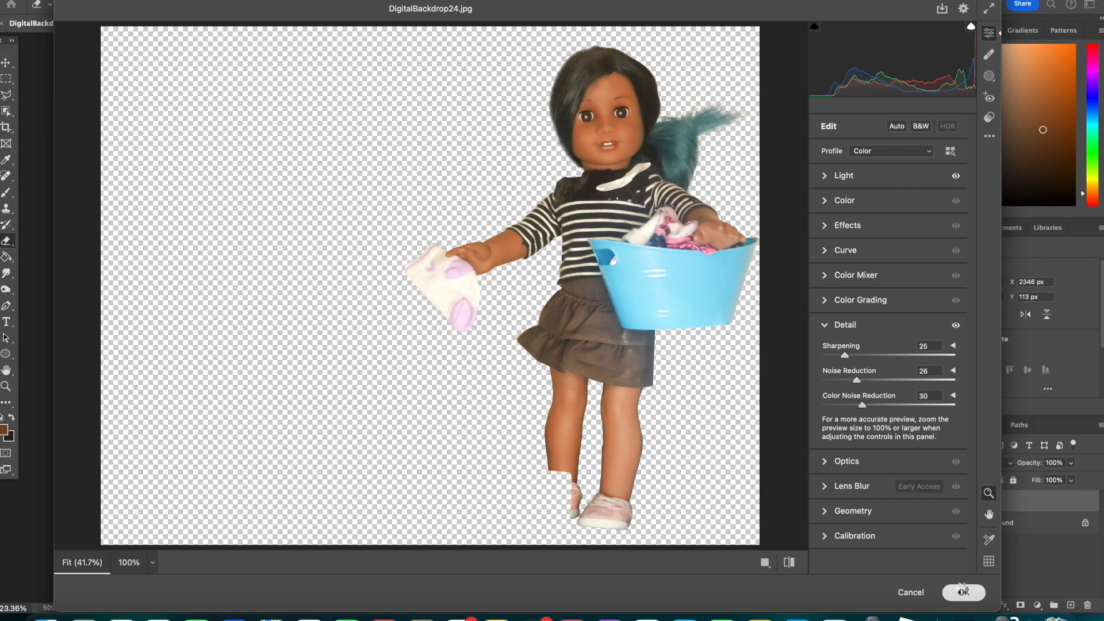
left_click(962, 591)
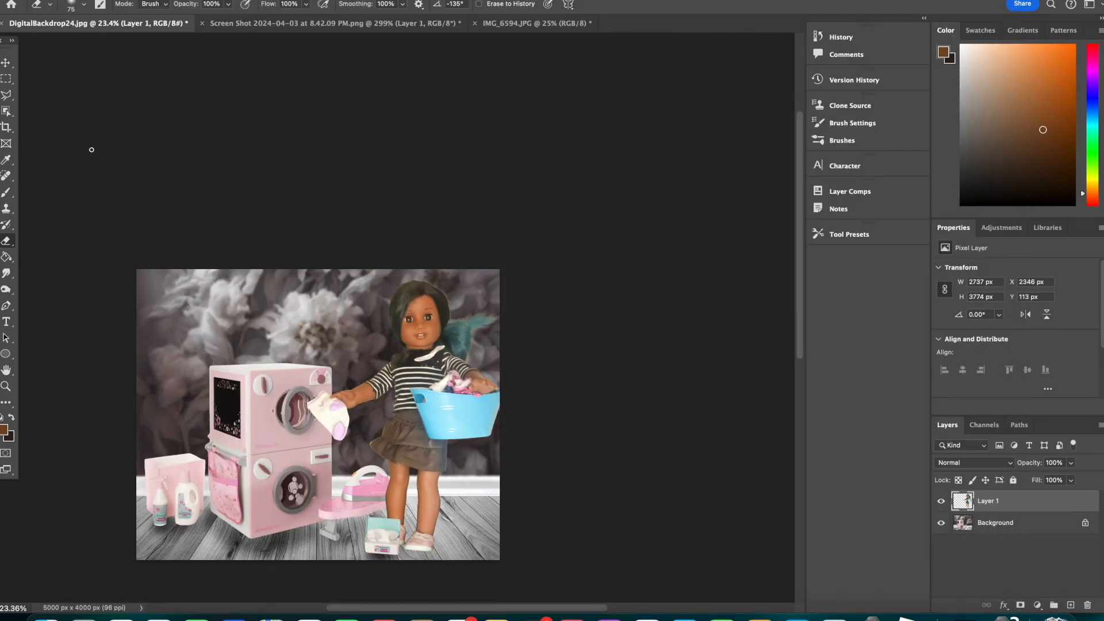
Erase the light halo from the crown of the doll's hair down to her teal ponytail.
scroll(338, 237, "up", 10)
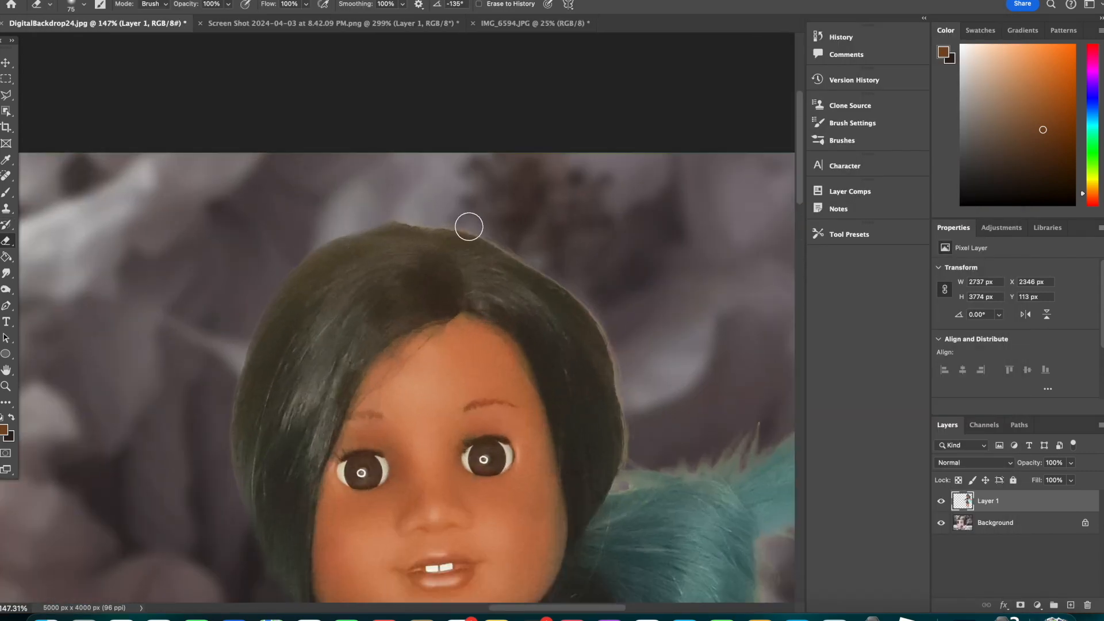
mouse_move(468, 227)
left_mouse_down()
mouse_move(564, 274)
mouse_move(615, 327)
mouse_move(633, 480)
left_mouse_up()
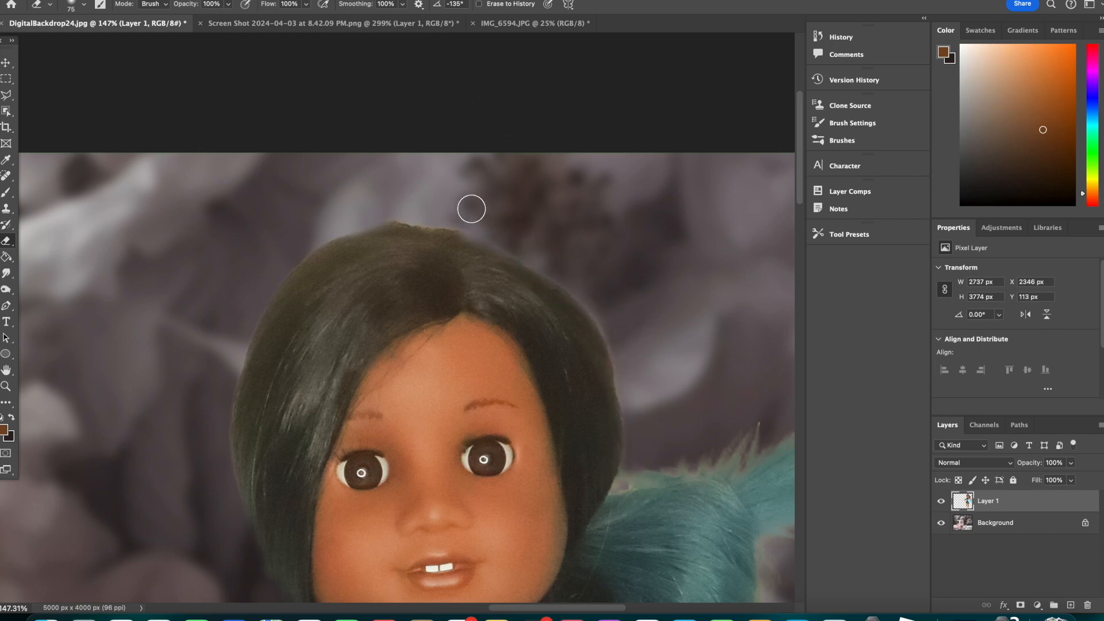
scroll(468, 221, "down", 8)
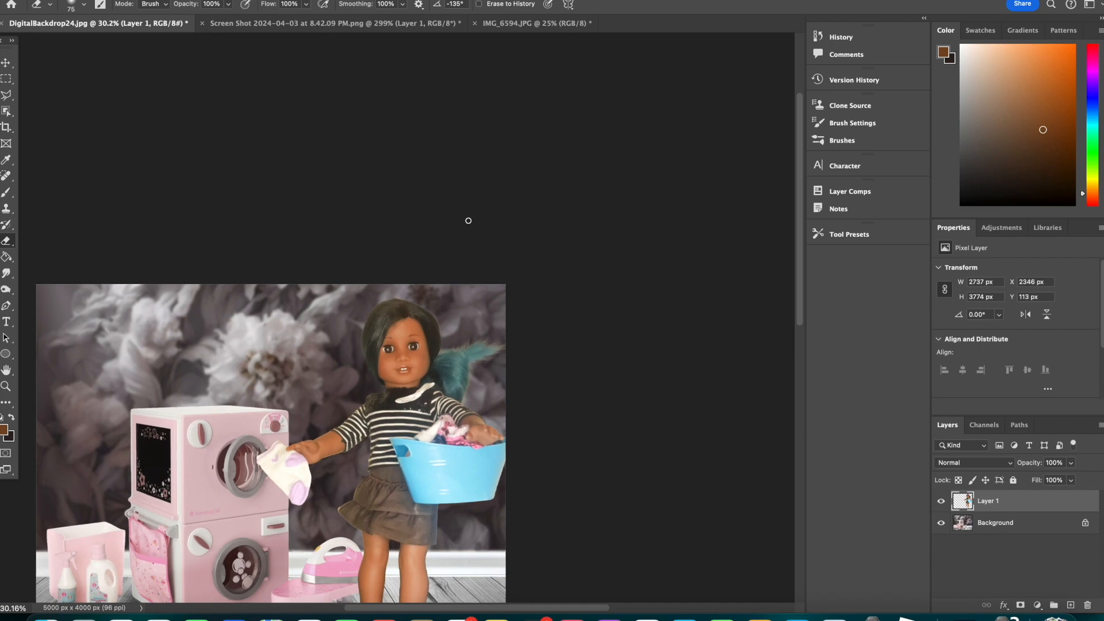
scroll(394, 318, "down", 2)
left_click(7, 289)
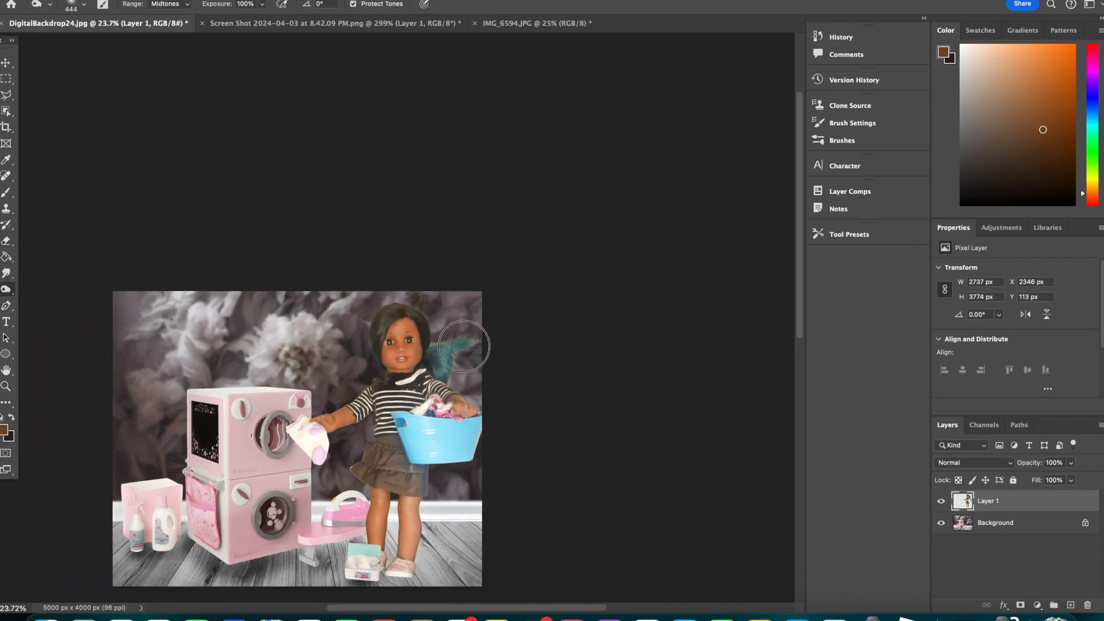
left_click(963, 525)
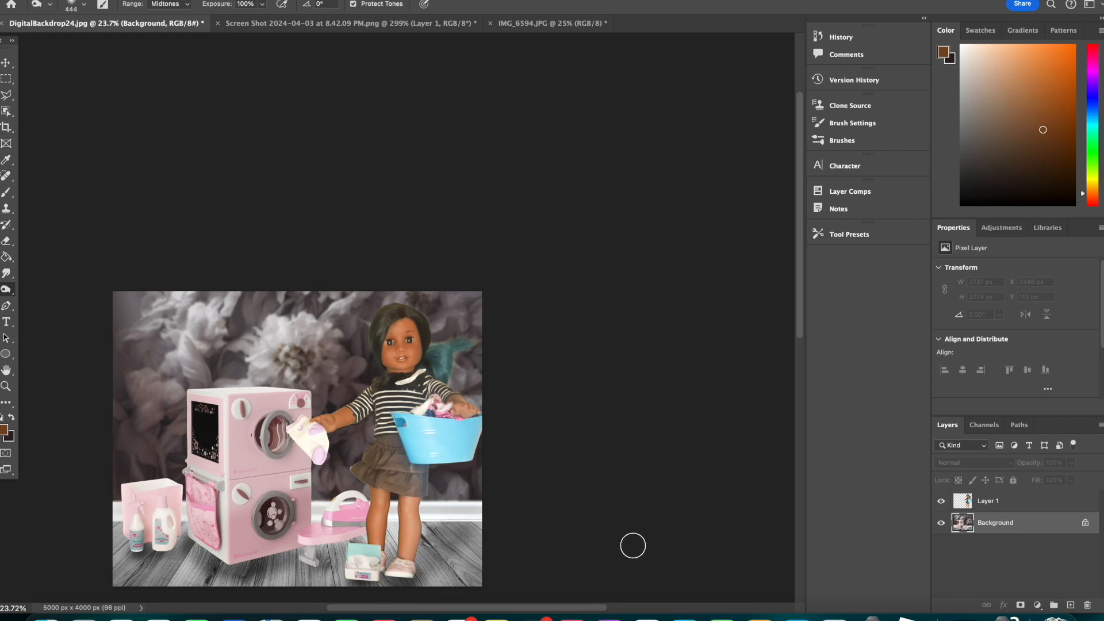
scroll(668, 448, "down", 5)
scroll(668, 448, "left", 2)
left_click(986, 501)
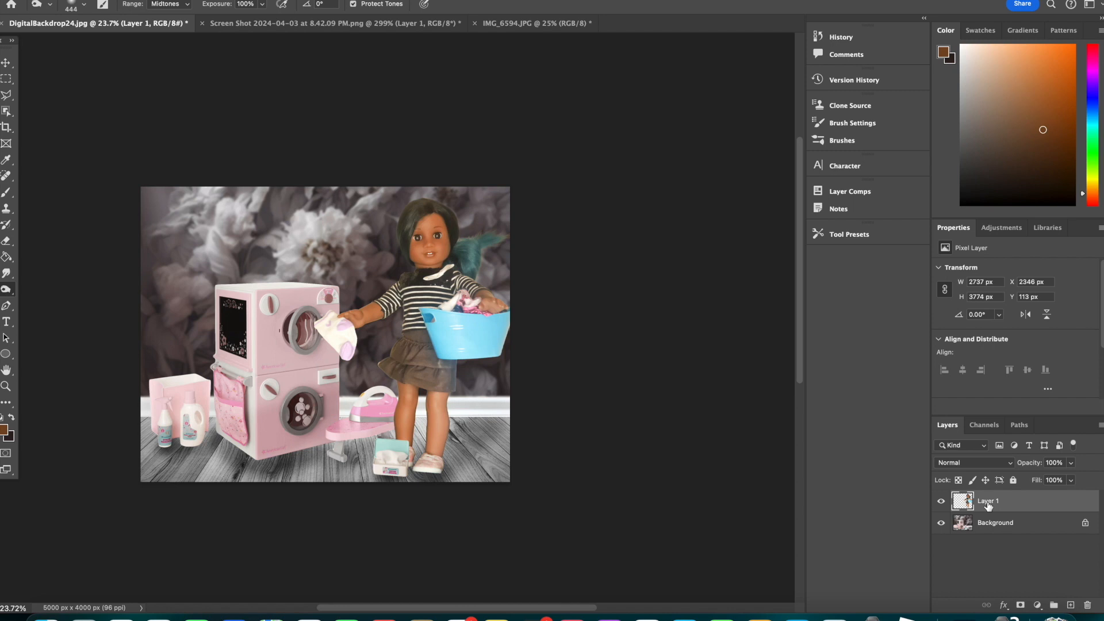
key("v")
left_click(783, 357)
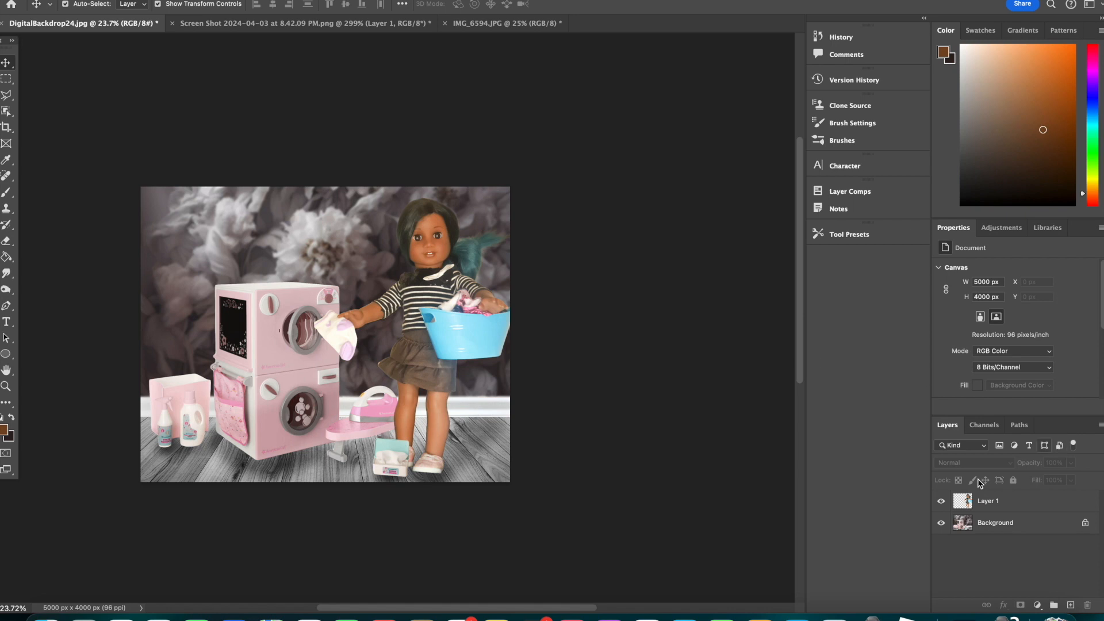
Hide and show the doll layer to compare the scene with and without her.
left_click(941, 501)
left_click(941, 502)
left_click(941, 508)
left_click(942, 510)
Activate the doll layer and try the Burn tool on her face with a 1040 px brush.
left_click(6, 290)
left_click(74, 7)
left_click_drag(136, 44, 142, 44)
left_click(947, 506)
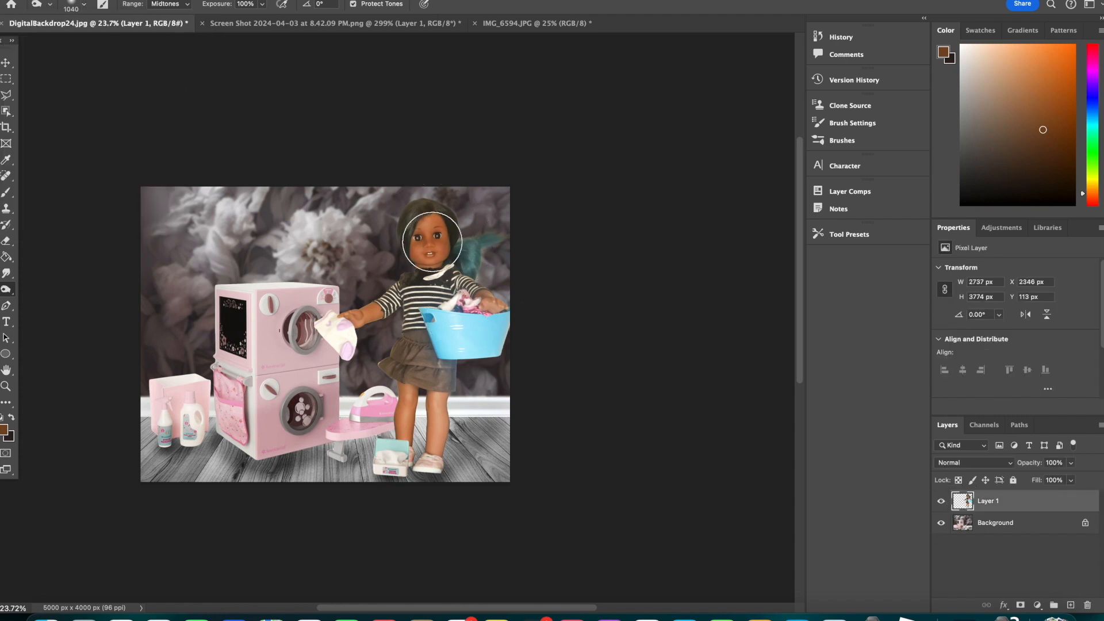
left_click(431, 241)
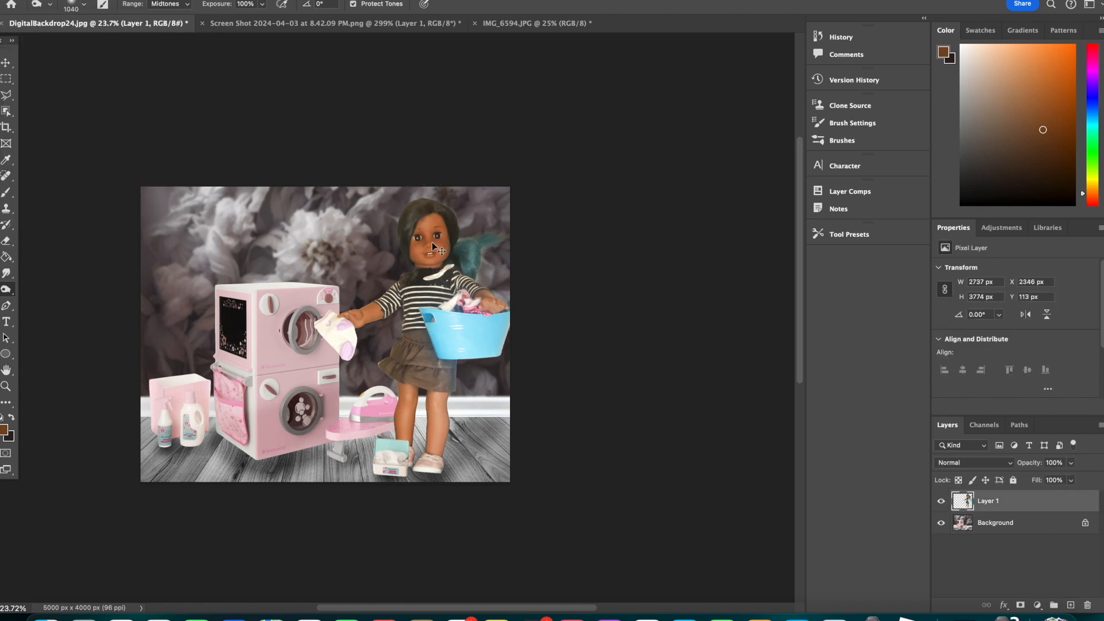
Lighten the doll's face with the Dodge tool using a 508 px brush on midtones at 50% exposure.
right_click(7, 289)
left_click(51, 296)
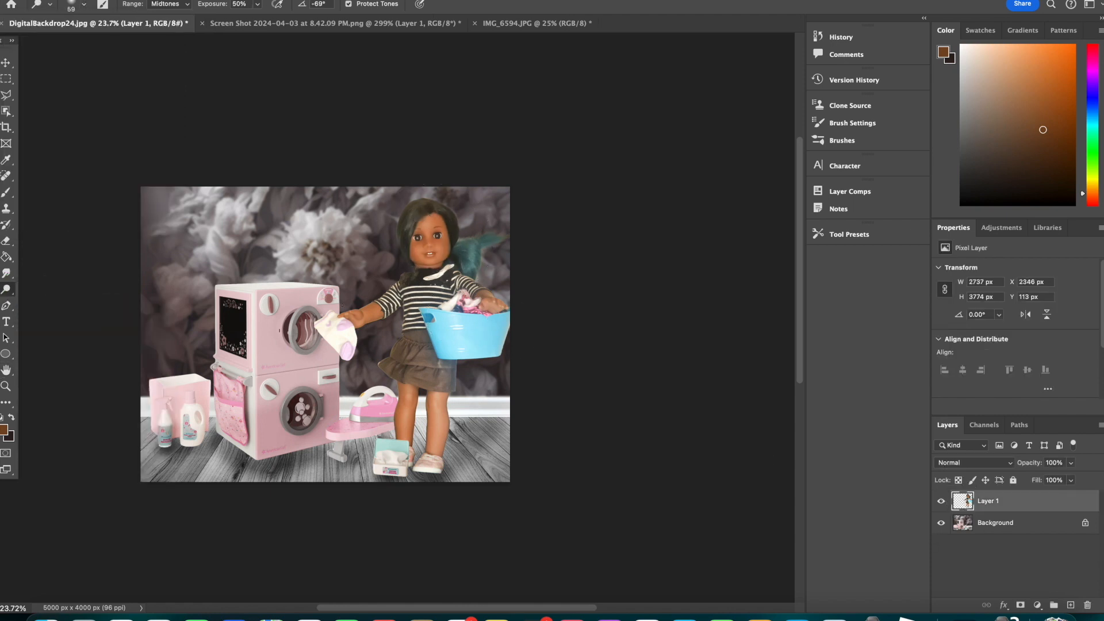
left_click(84, 7)
left_click(124, 42)
left_click(134, 42)
mouse_move(429, 241)
left_mouse_down()
mouse_move(431, 221)
mouse_move(435, 248)
left_mouse_up()
Try to soften the reflections in the doll's eyes with the Smudge tool at 95 px and 50% strength.
scroll(437, 238, "up", 2)
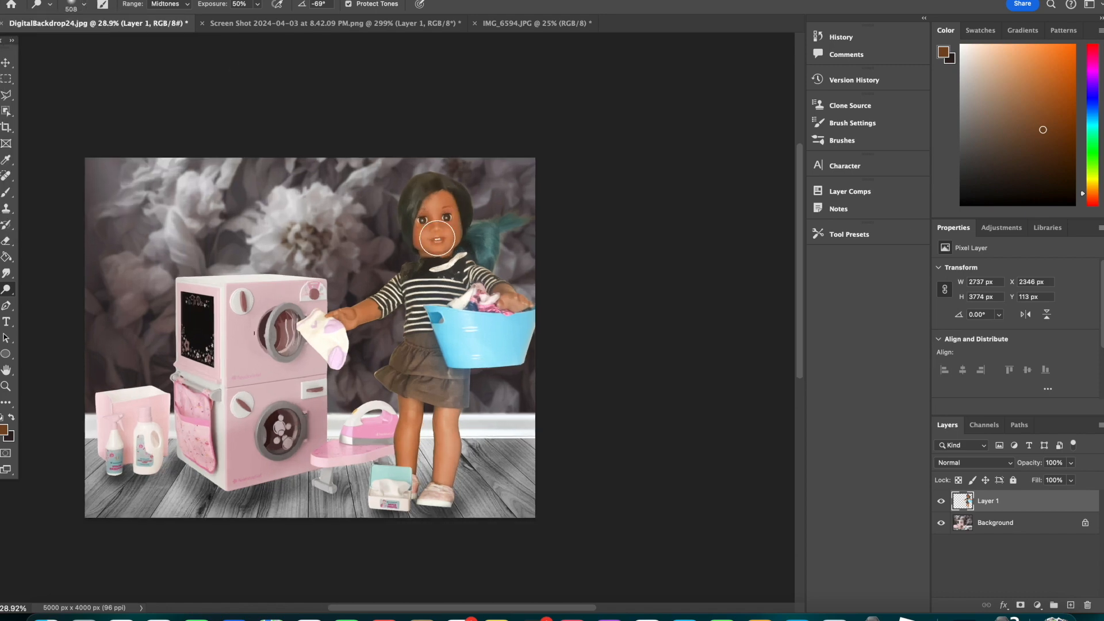
scroll(437, 238, "up", 10)
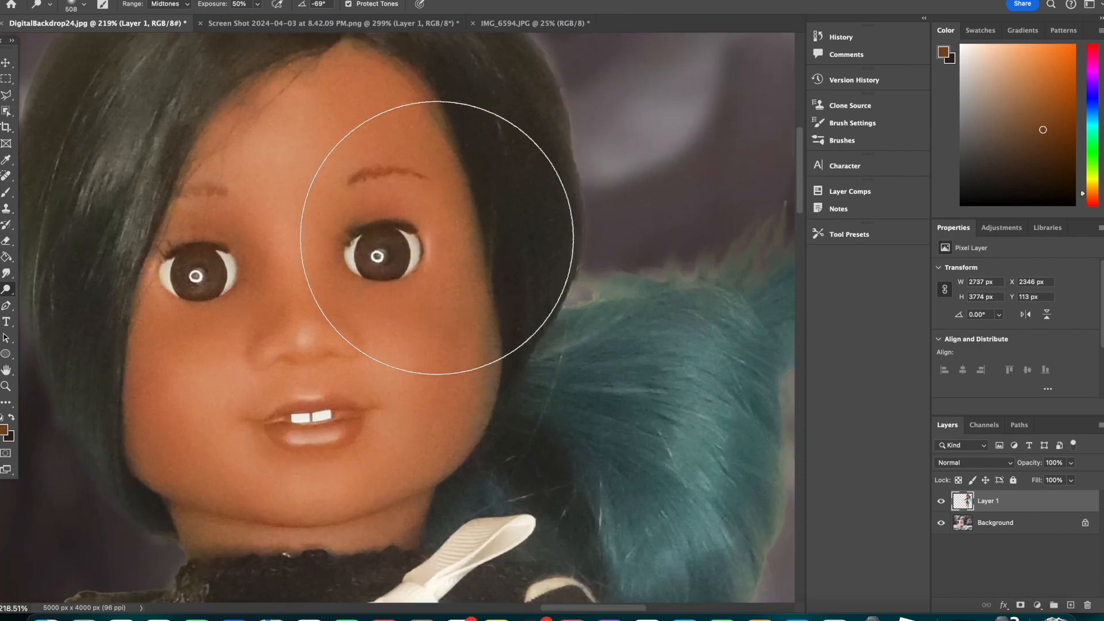
scroll(437, 238, "up", 1)
key("z")
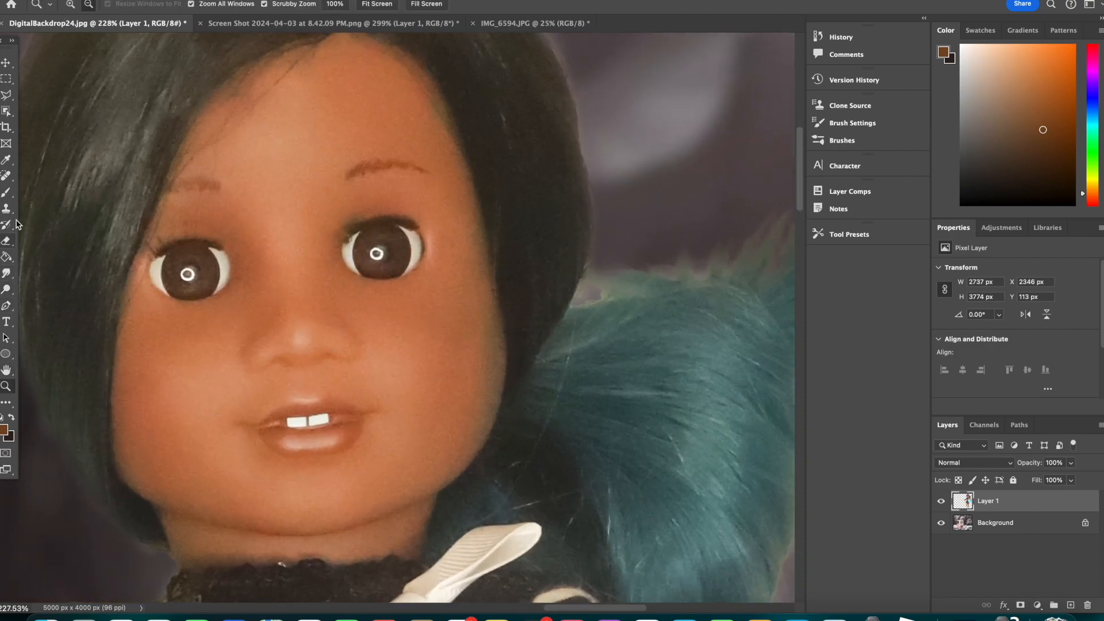
left_click(6, 273)
left_click(71, 6)
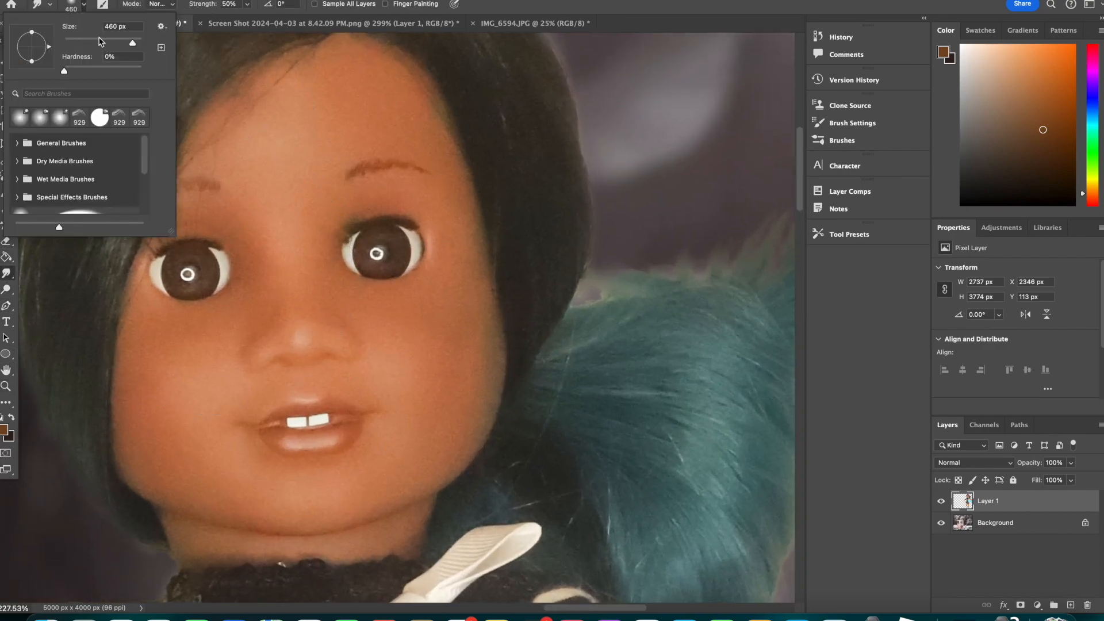
left_click(190, 258)
mouse_move(381, 253)
left_mouse_down()
mouse_move(368, 253)
mouse_move(403, 247)
mouse_move(374, 296)
left_mouse_up()
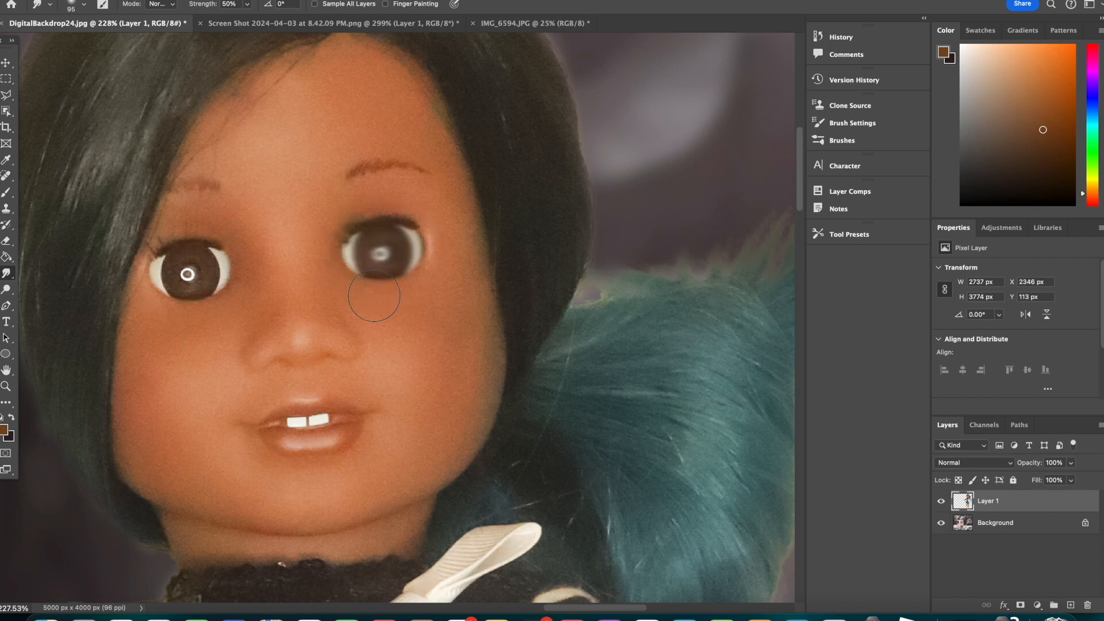
Undo the smudging on the doll's eyes.
key("super+z")
left_click(139, 0)
left_click(164, 0)
left_click(139, 0)
left_click(163, 0)
left_click(140, 0)
left_click(164, 0)
left_click(140, 0)
left_click(164, 0)
Dodge both of the doll's eyes with a 71 px brush at 50% exposure.
left_click(6, 289)
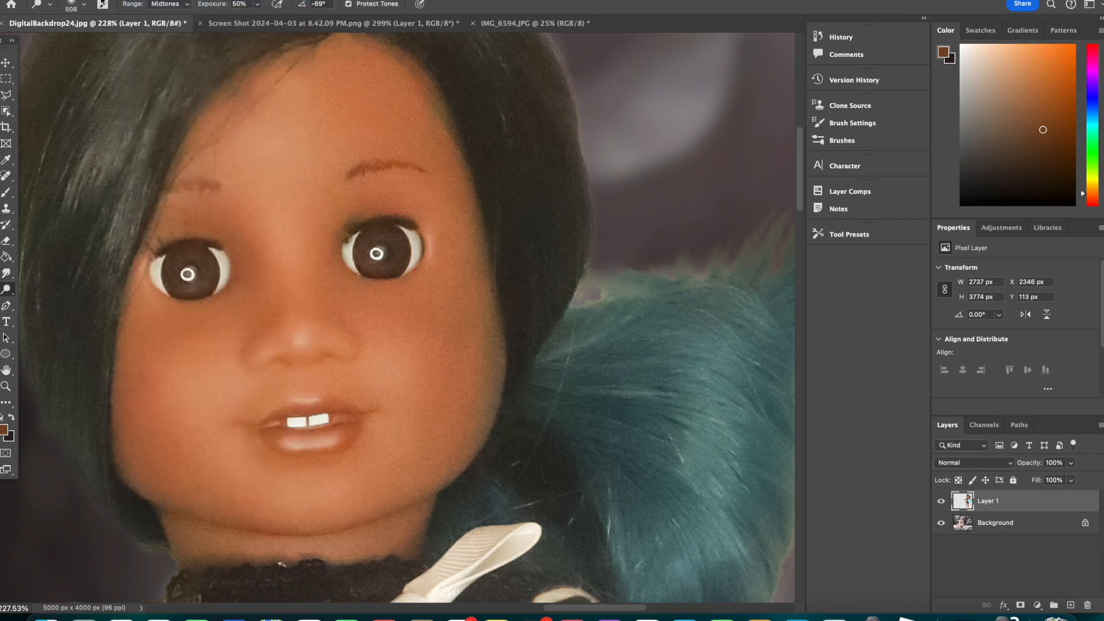
left_click(84, 5)
left_click(91, 43)
left_click_drag(190, 264, 203, 265)
left_click_drag(385, 254, 392, 245)
scroll(392, 245, "down", 12)
scroll(392, 245, "down", 3)
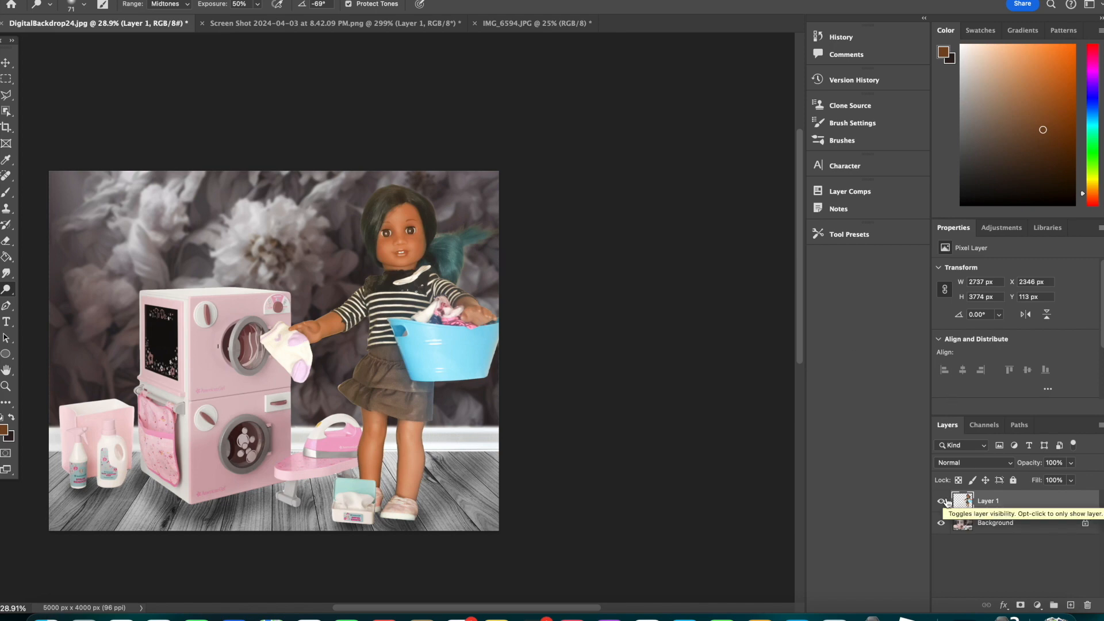
Darken the pupils of both doll eyes with the Burn tool using a 52 px brush at 100% exposure.
scroll(512, 338, "up", 5)
right_click(12, 294)
left_click(55, 300)
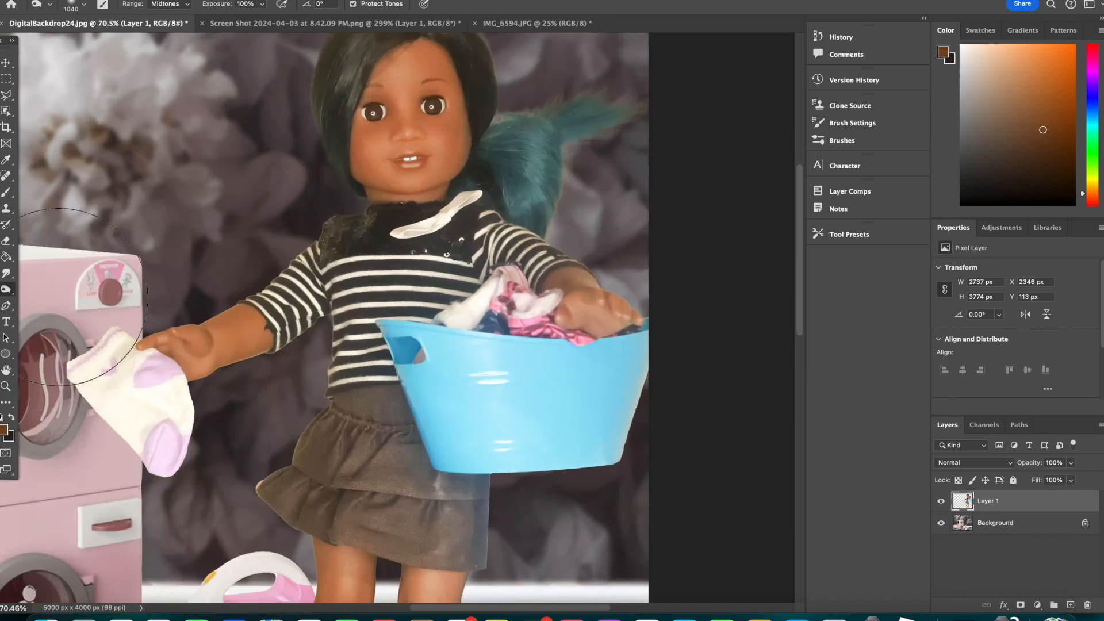
scroll(335, 293, "up", 5)
scroll(333, 302, "down", 1)
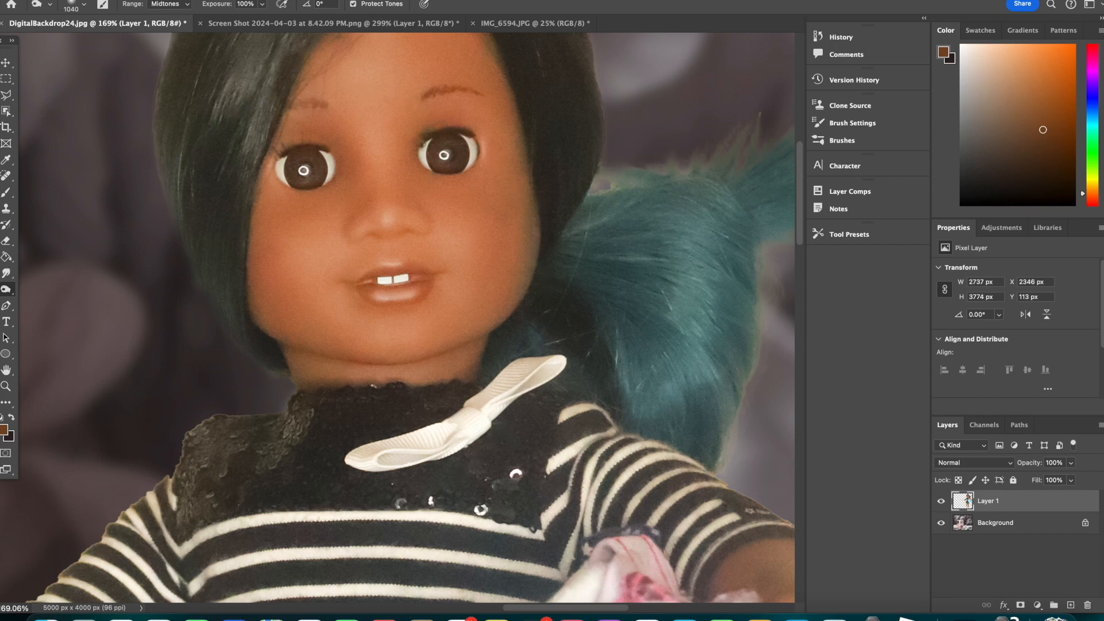
left_click(81, 9)
left_click(85, 42)
left_click_drag(295, 167, 321, 164)
mouse_move(447, 146)
left_mouse_down()
mouse_move(442, 156)
mouse_move(455, 149)
left_mouse_up()
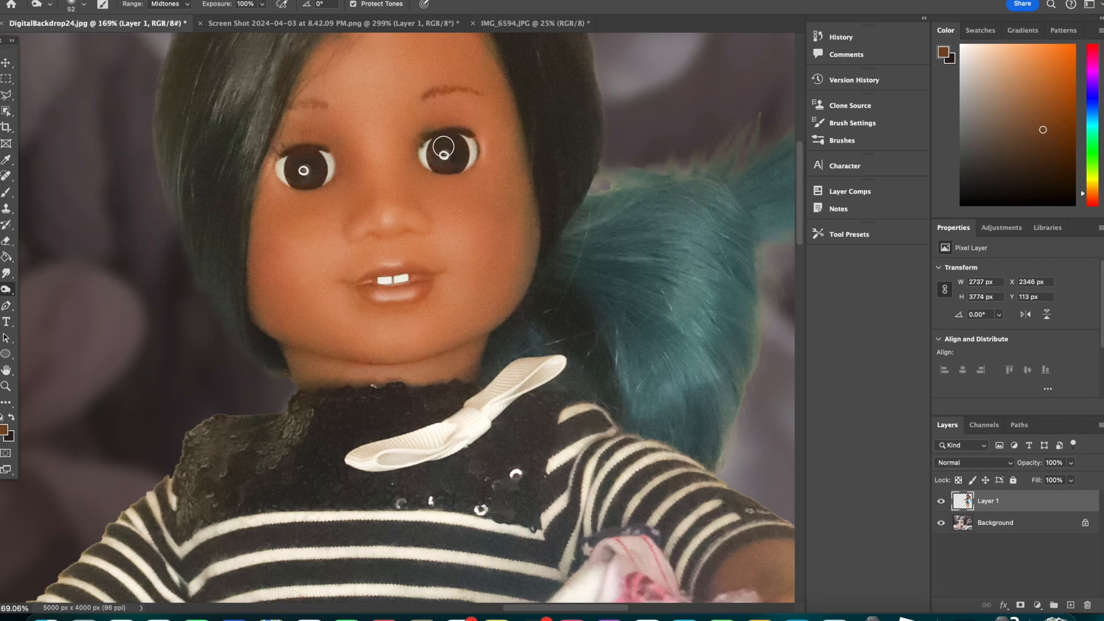
scroll(441, 148, "down", 10)
scroll(441, 147, "down", 5)
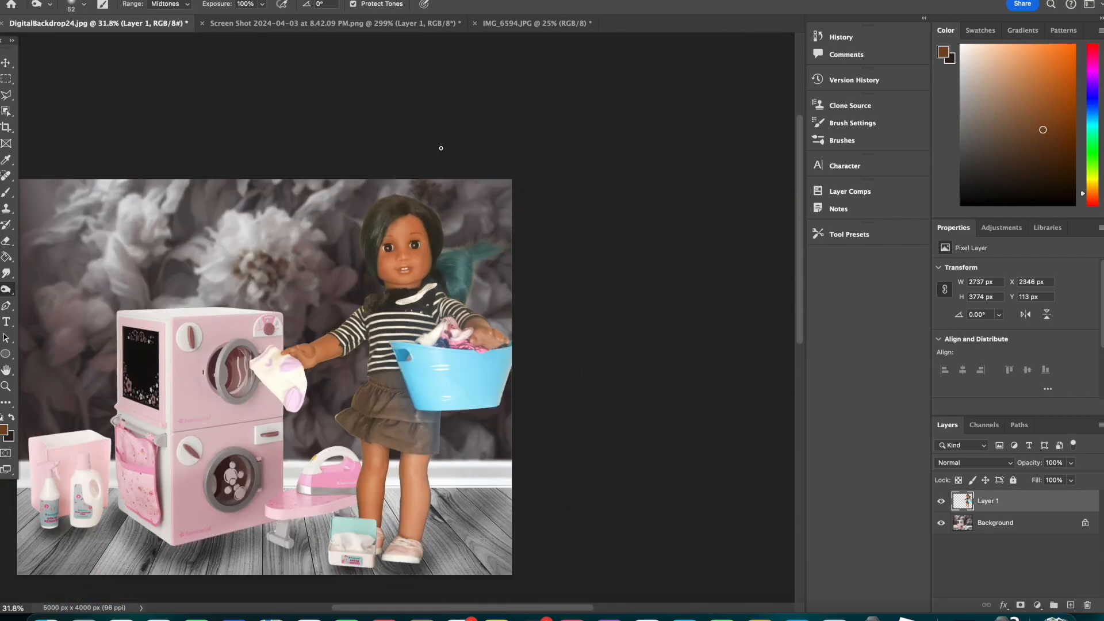
Compare the composite with and without the doll layer, and merge that layer down into the background.
left_click(941, 501)
left_click(943, 502)
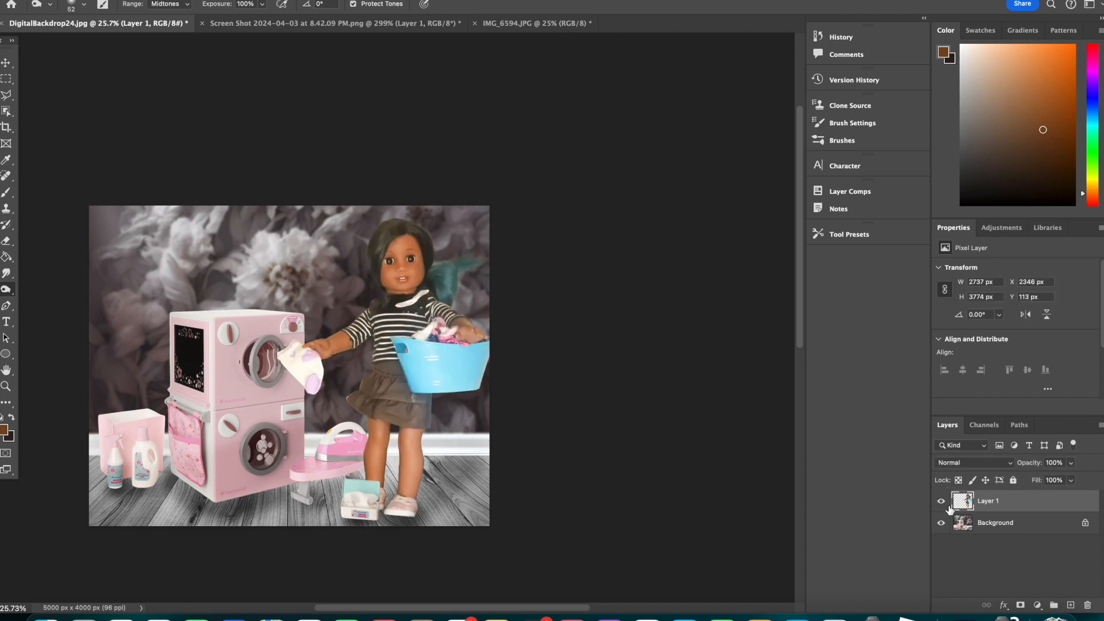
right_click(975, 509)
left_click(1010, 465)
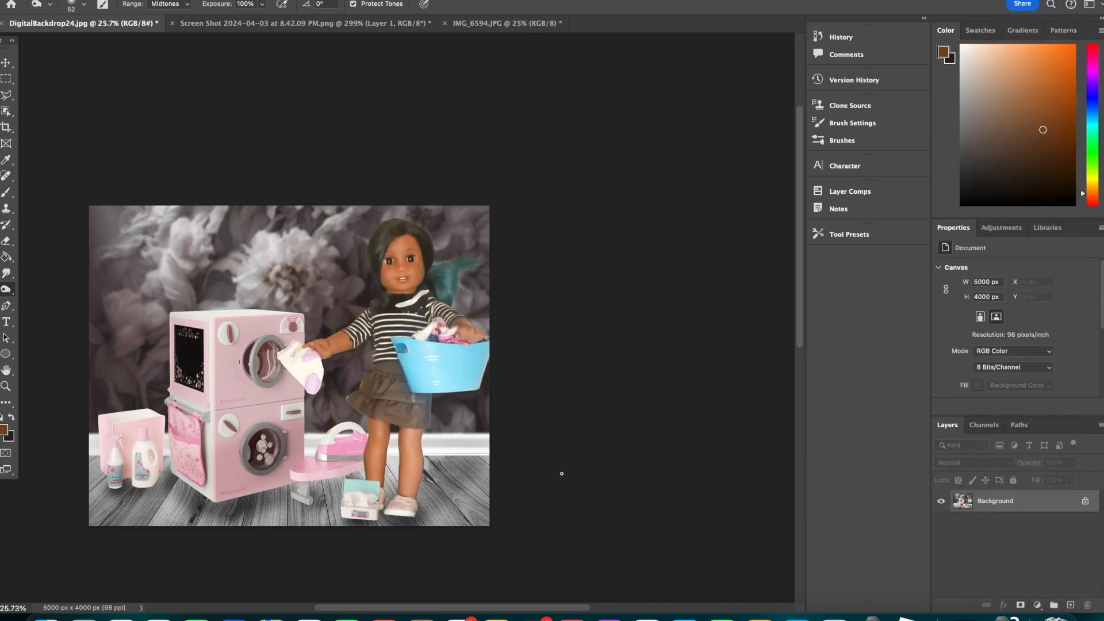
Set up a Tilt-Shift blur of 8 px whose sharp zone ends across the middle of the laundry set, with a narrow lower transition.
scroll(562, 473, "up", 5)
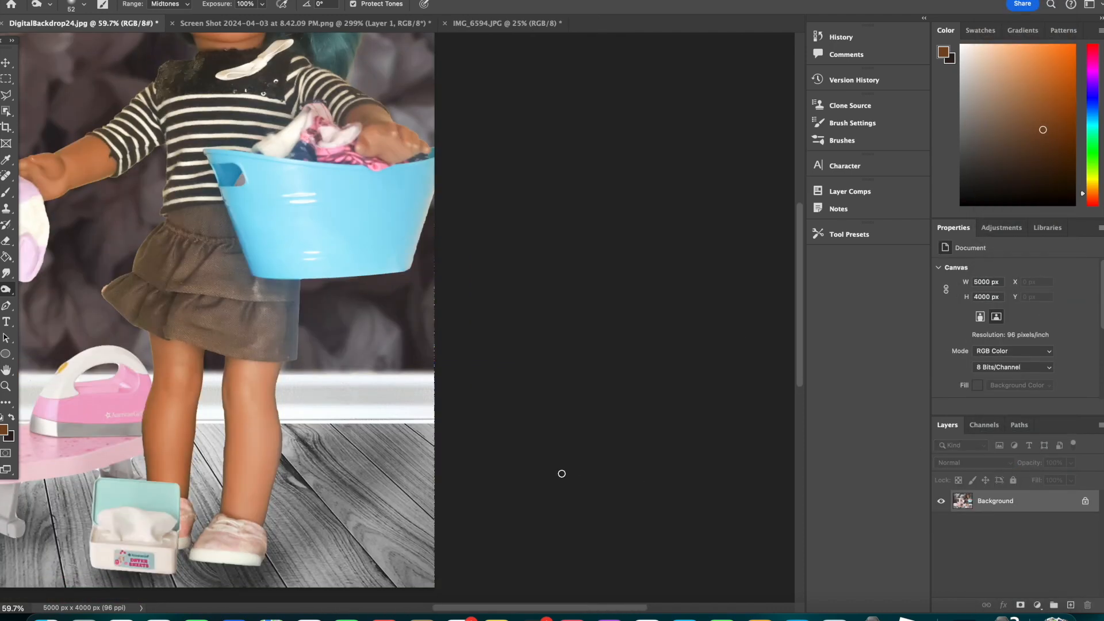
scroll(560, 425, "up", 5)
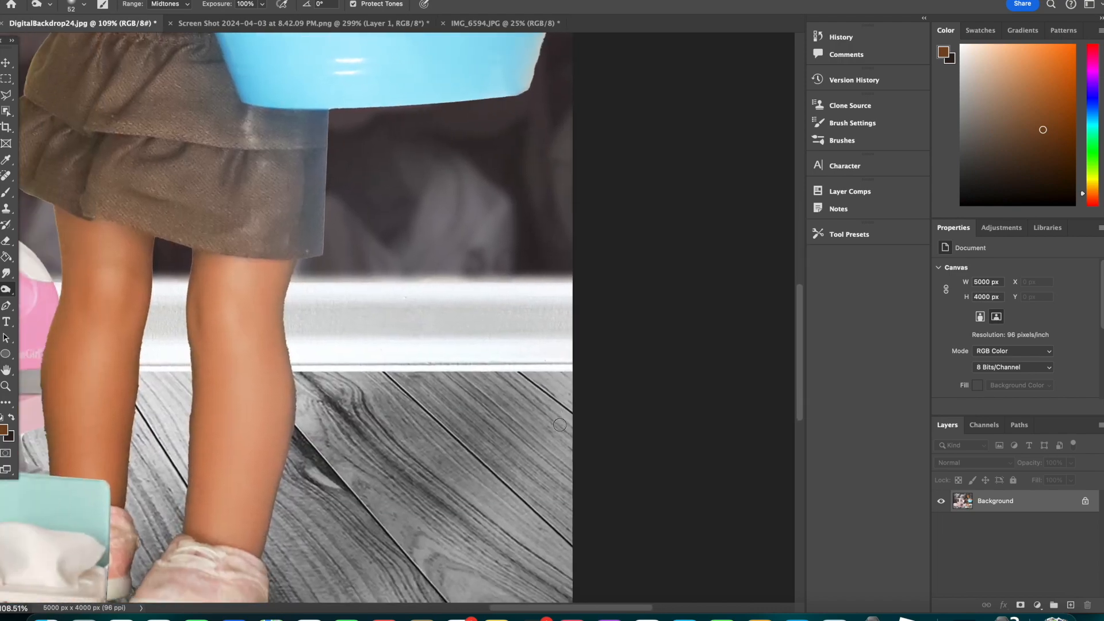
scroll(559, 425, "down", 8)
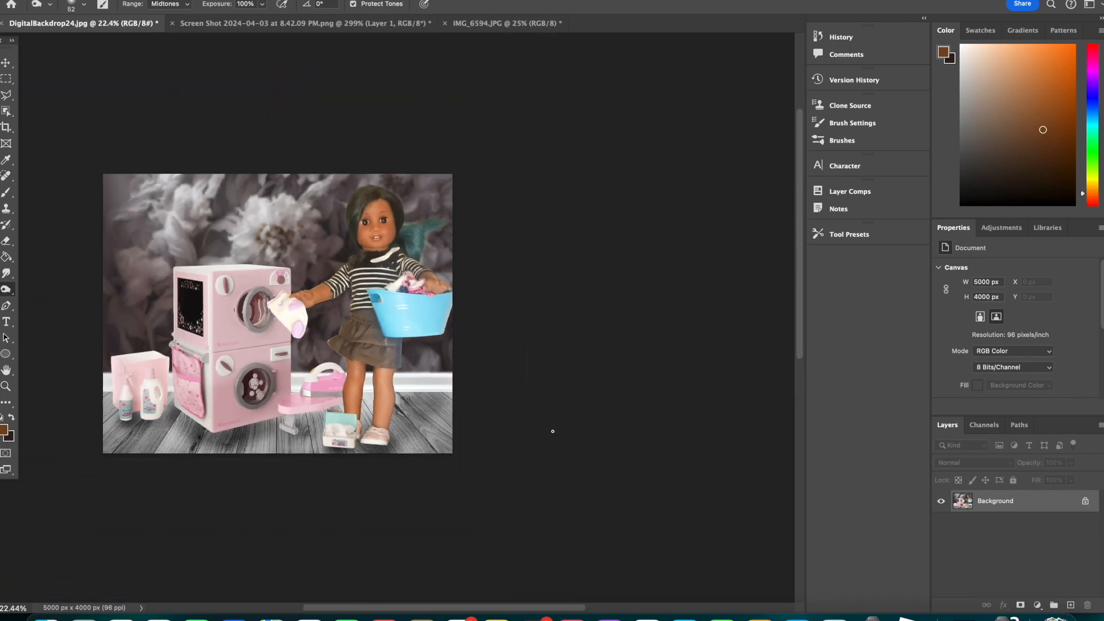
left_click(304, 1)
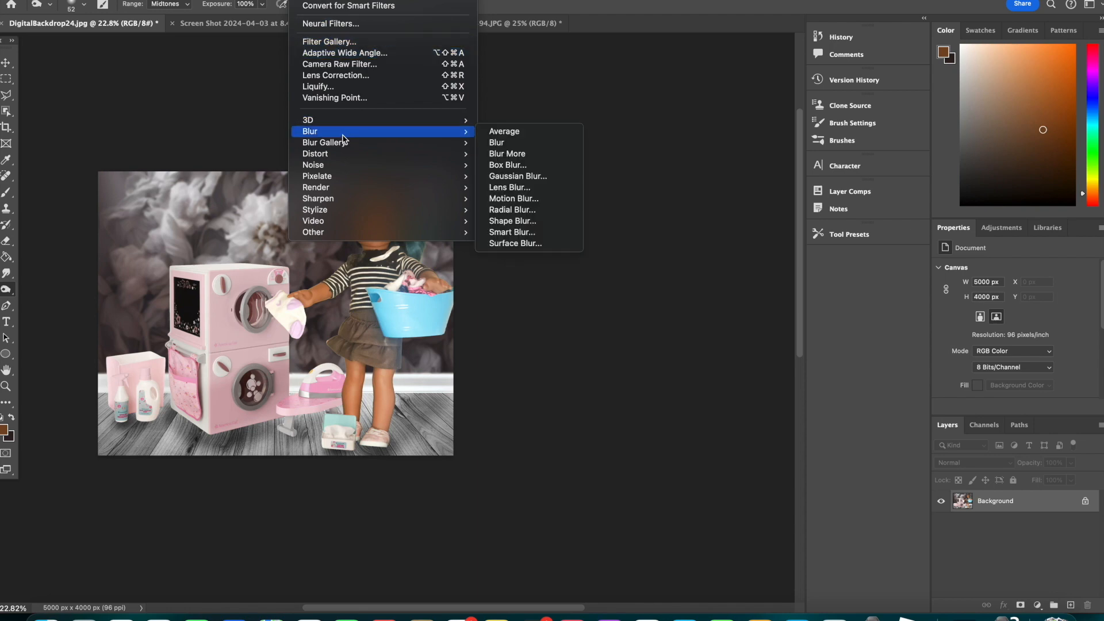
mouse_move(443, 144)
left_click(506, 166)
left_click_drag(506, 261, 517, 176)
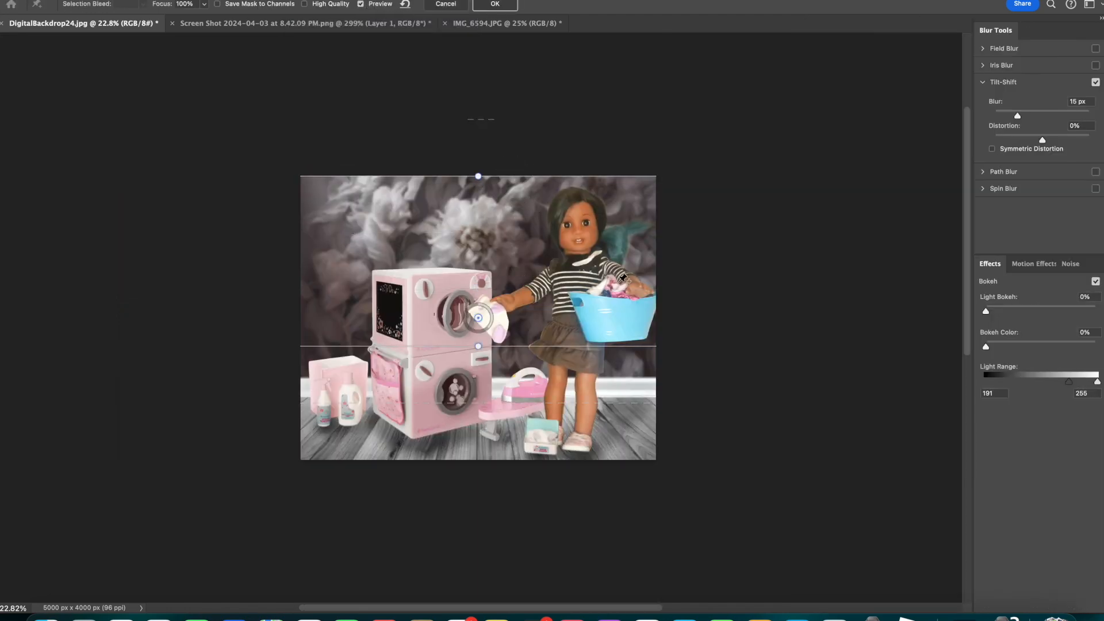
left_click_drag(539, 347, 534, 359)
left_click_drag(567, 415, 569, 399)
left_click_drag(1014, 113, 1008, 115)
Set the blur's light bokeh to 21% and apply the Tilt-Shift effect.
left_click_drag(986, 311, 1018, 311)
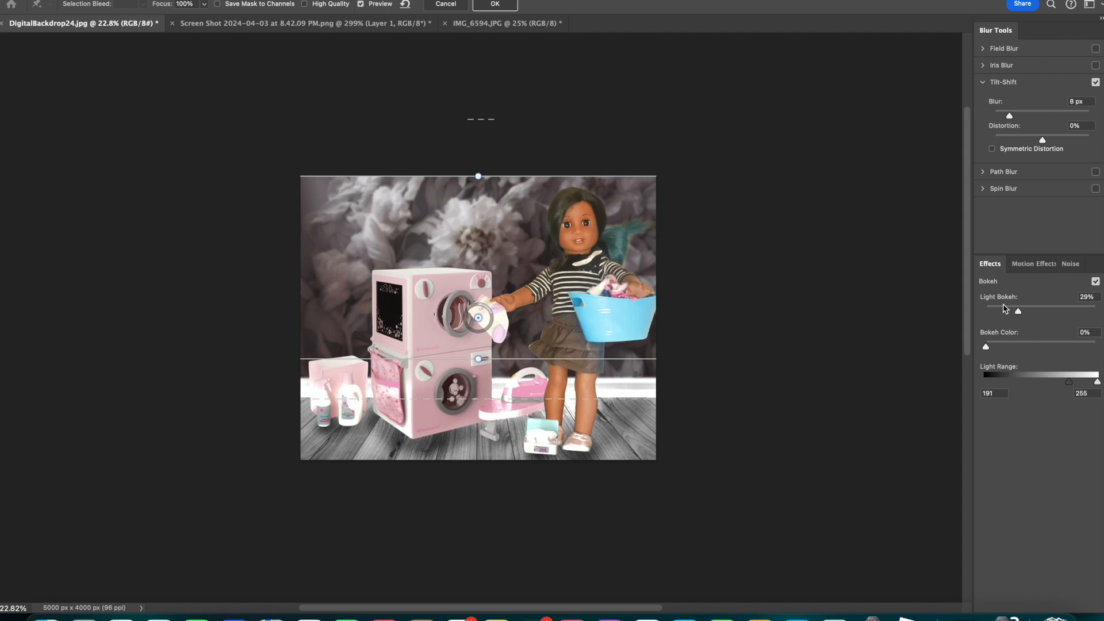
left_click_drag(1017, 311, 1009, 311)
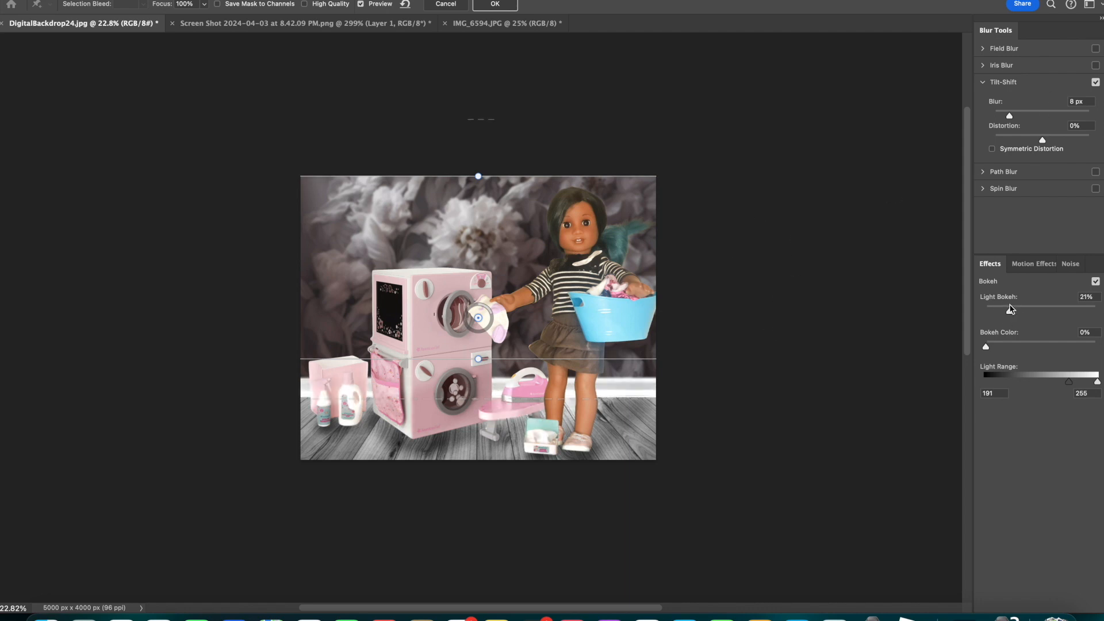
left_click(495, 4)
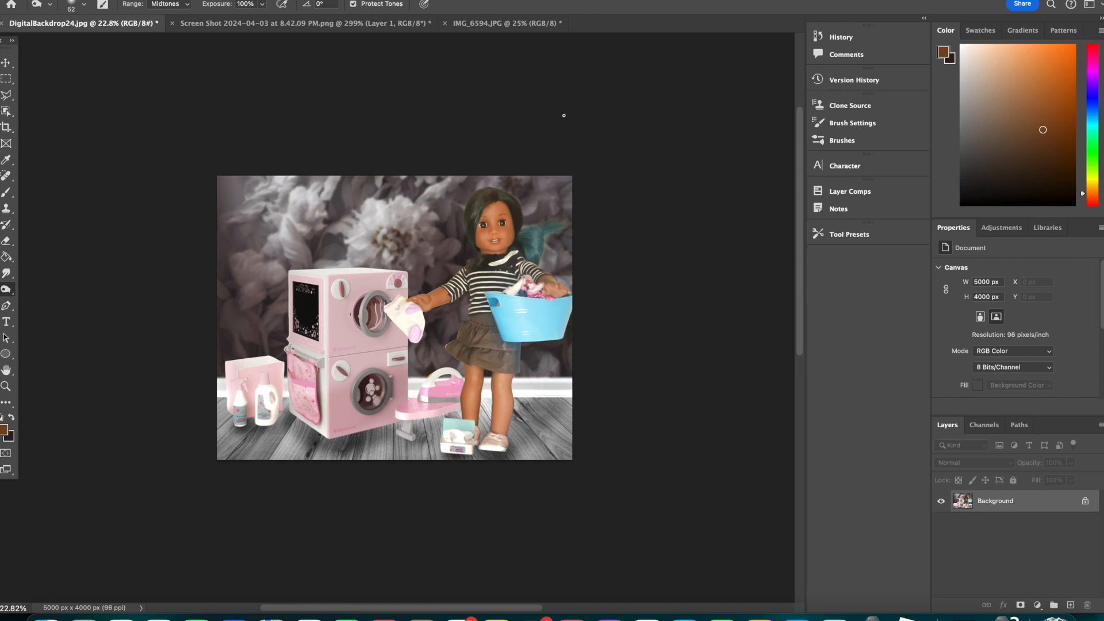
Open the bubble image 17.jpg from the Downloads folder.
left_click(107, 1)
left_click(138, 2)
left_click(358, 122)
scroll(444, 205, "down", 5)
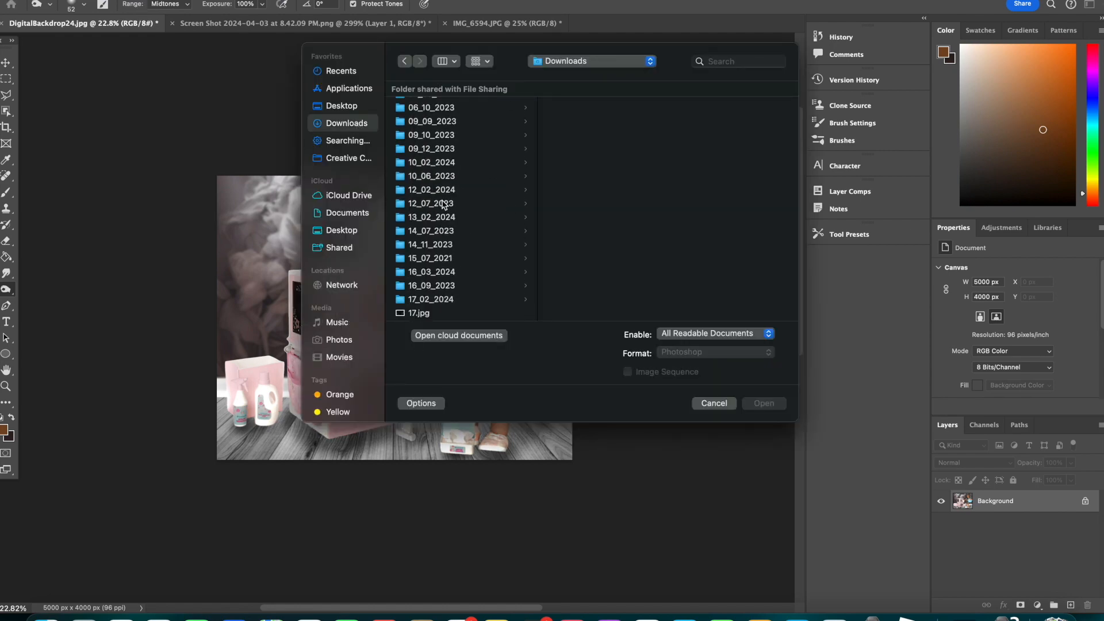
left_click(431, 314)
left_click(765, 403)
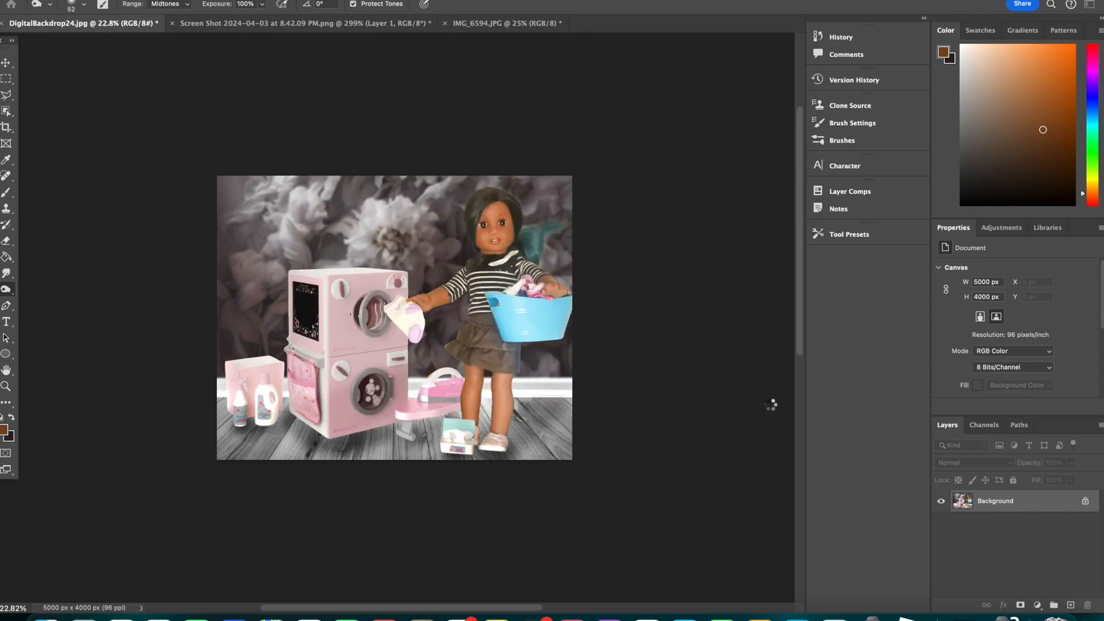
Bring the bubble image into DigitalBackdrop24.jpg as a new layer, placed at about X 0 px and Y 394 px.
key("v")
left_click(189, 26)
left_click_drag(189, 28, 368, 246)
left_click_drag(368, 246, 402, 326)
Set the bubble layer's blend mode to Screen in its blending options.
right_click(1016, 501)
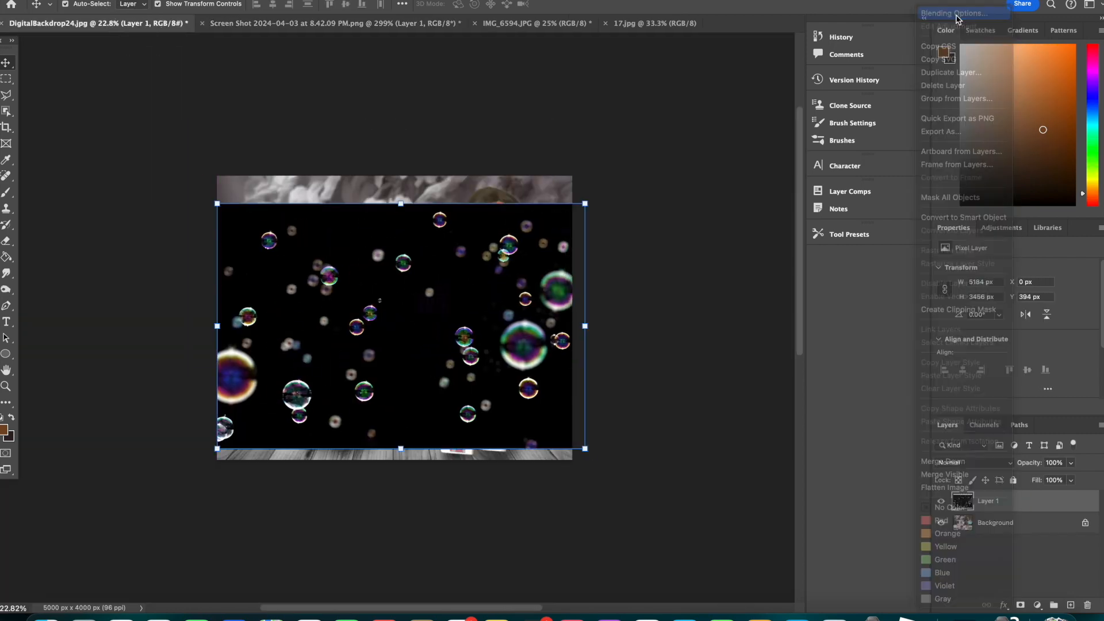
left_click(957, 17)
left_click(885, 263)
left_click(884, 368)
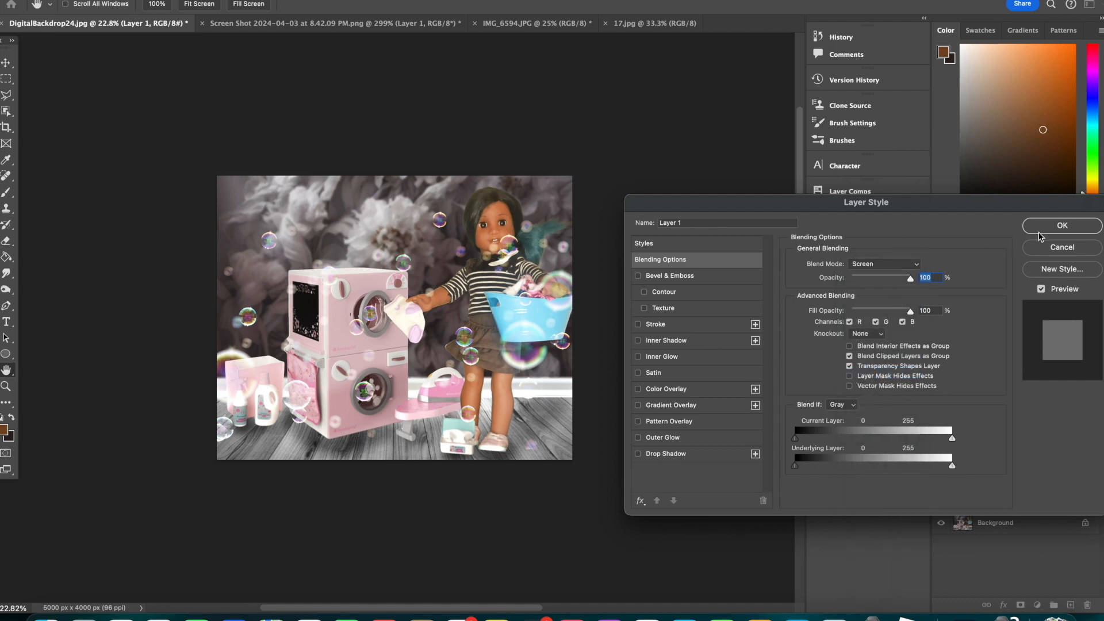
left_click(1037, 232)
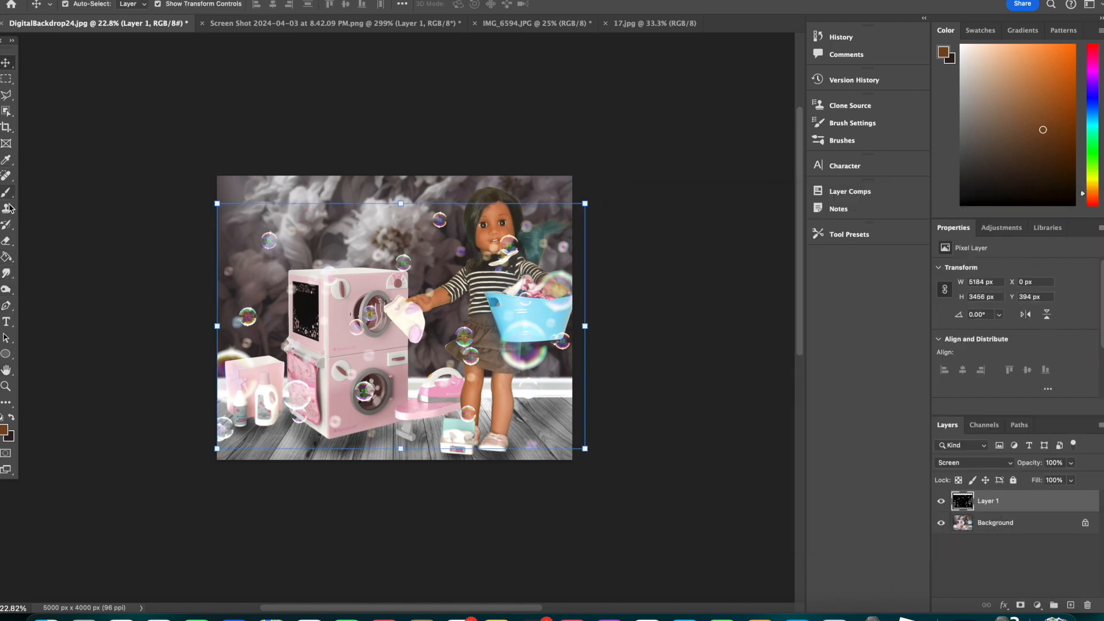
Erase the bubbles covering the doll's face and neck with an Eraser brush of about 460 px.
left_click(7, 241)
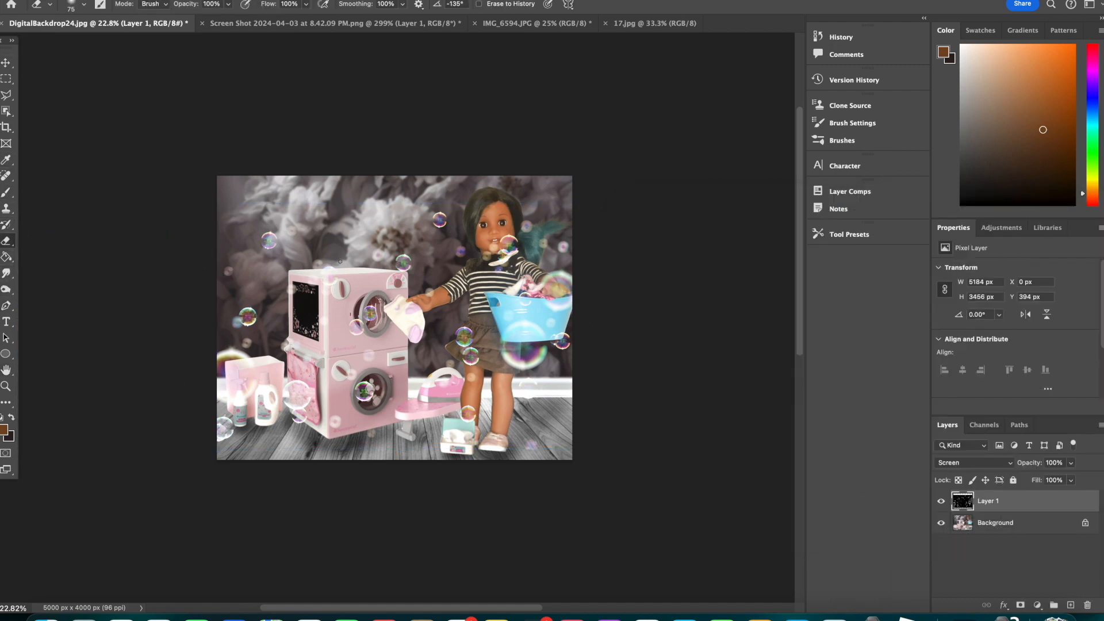
left_click(76, 4)
left_click(133, 40)
mouse_move(521, 222)
left_mouse_down()
mouse_move(492, 247)
mouse_move(514, 240)
mouse_move(504, 259)
mouse_move(481, 231)
mouse_move(506, 193)
mouse_move(499, 259)
mouse_move(486, 204)
mouse_move(514, 238)
mouse_move(543, 248)
left_mouse_up()
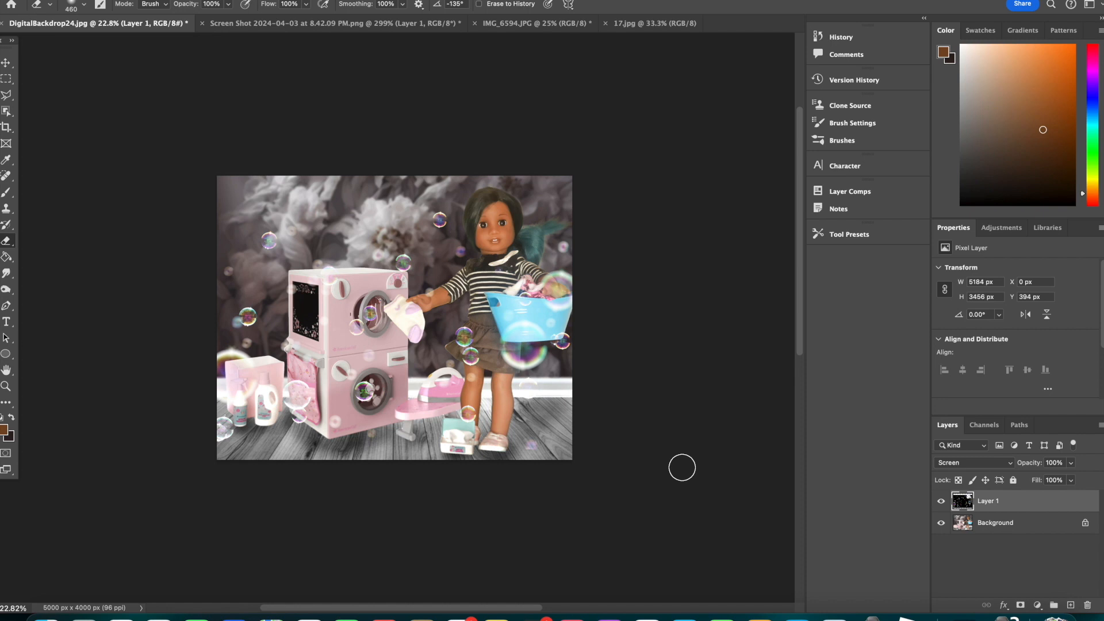
Compare the image with and without the bubbles, and merge the bubble layer down into the background.
left_click(941, 501)
left_click(941, 501)
left_click(942, 501)
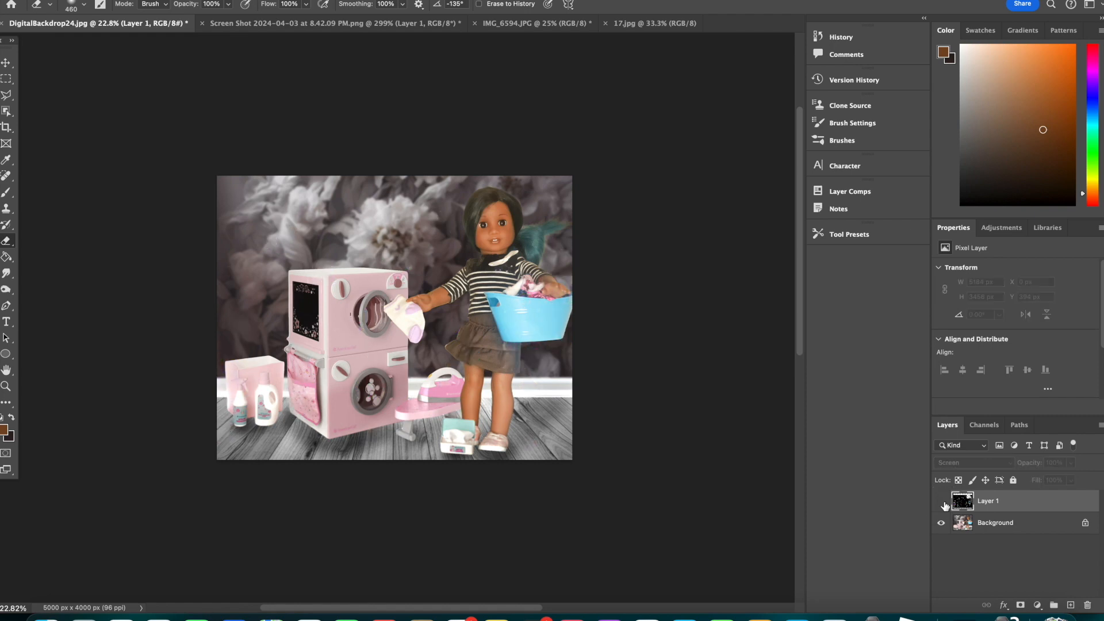
left_click(942, 502)
left_click(975, 464)
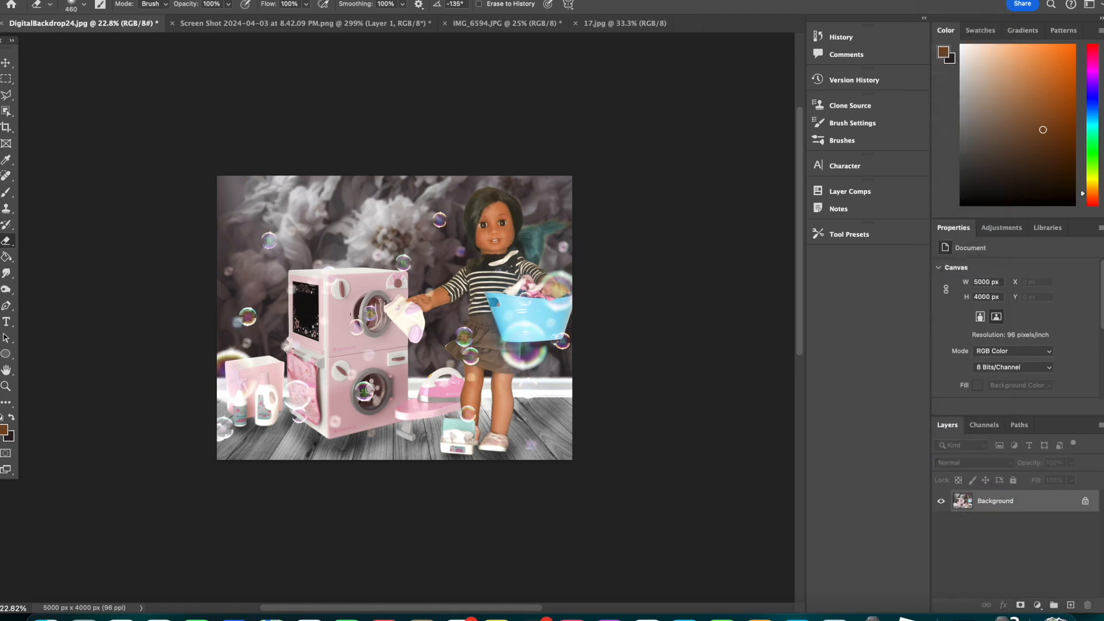
In the Camera Raw Filter, set exposure to -0.25, contrast +9, highlights +8, shadows -20, whites +26 and blacks -20.
left_click(305, 0)
left_click(340, 66)
left_click(826, 177)
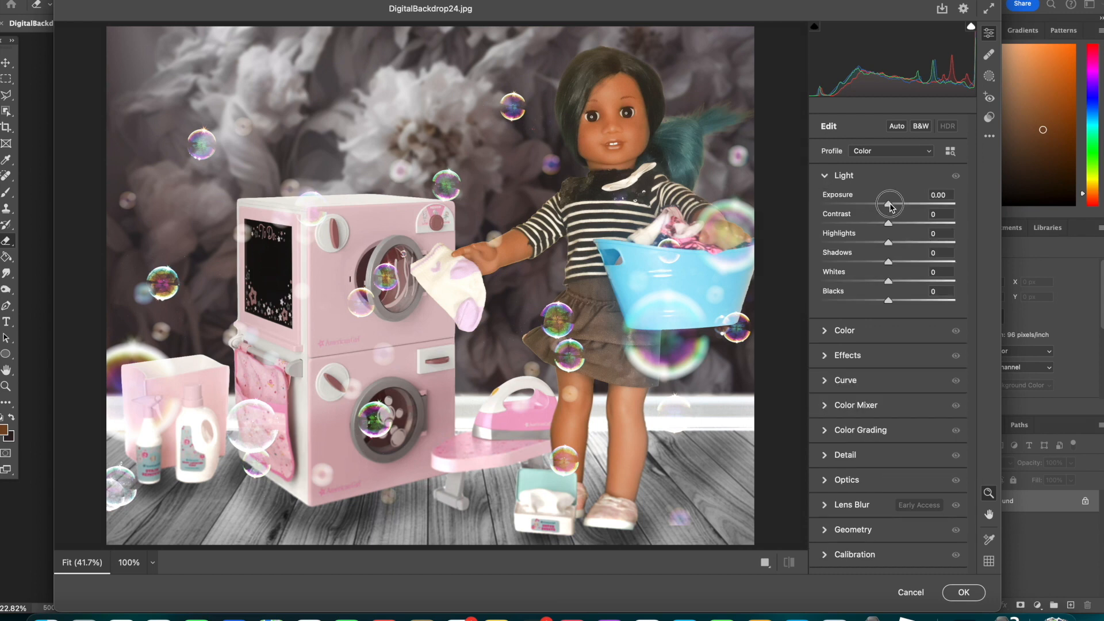
left_click_drag(888, 205, 885, 204)
mouse_move(889, 231)
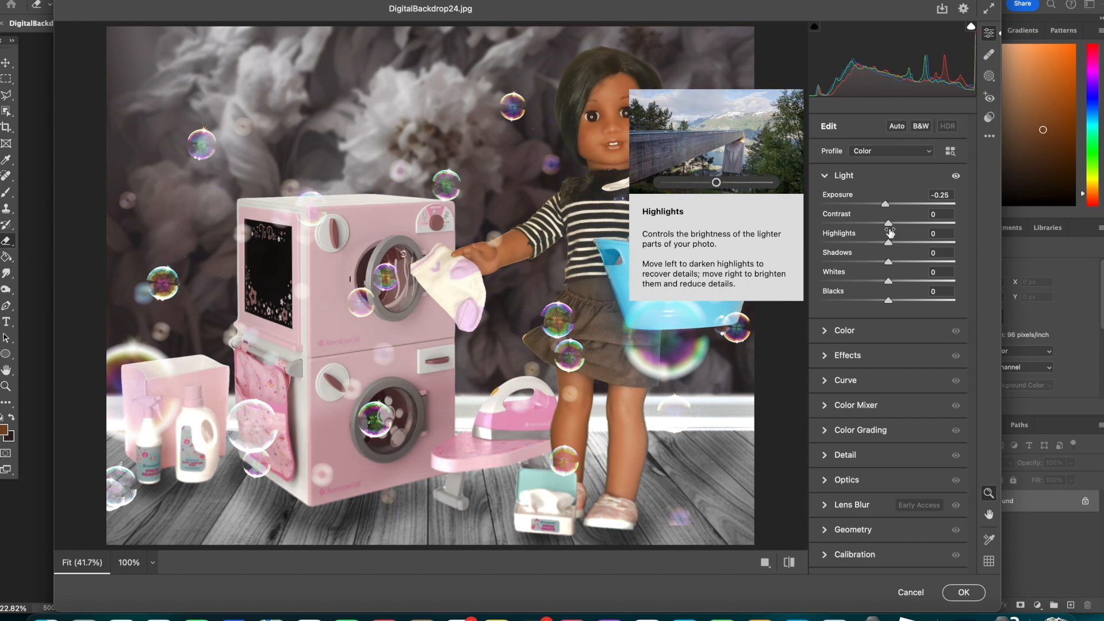
left_click_drag(888, 223, 875, 262)
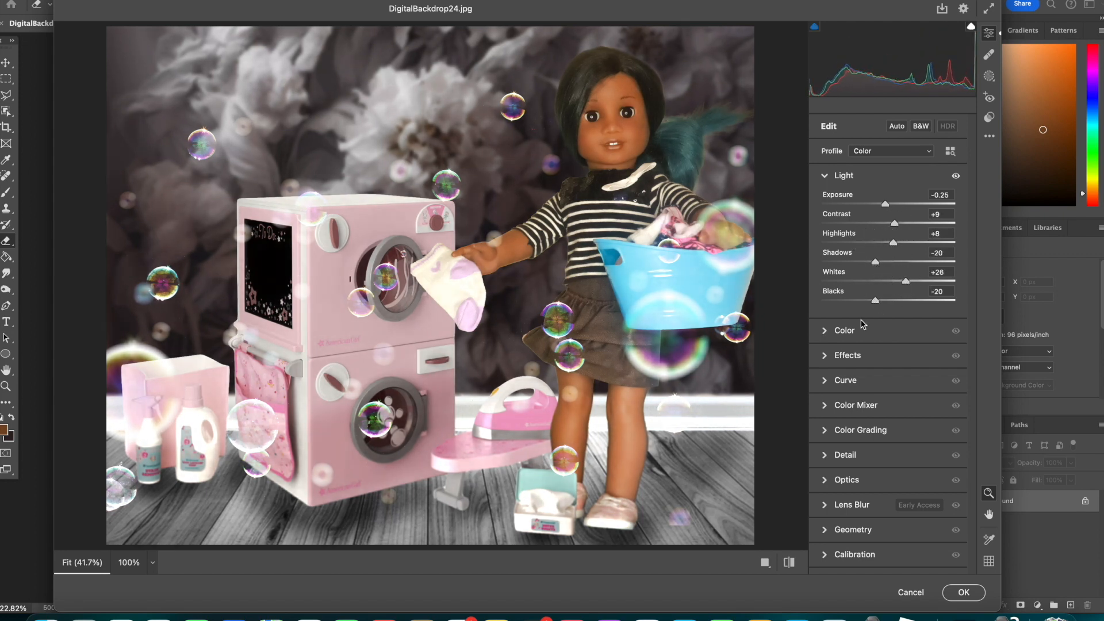
Set the color temperature to -8, vibrance to -30 and saturation to +15.
left_click(824, 331)
left_click_drag(888, 250, 900, 313)
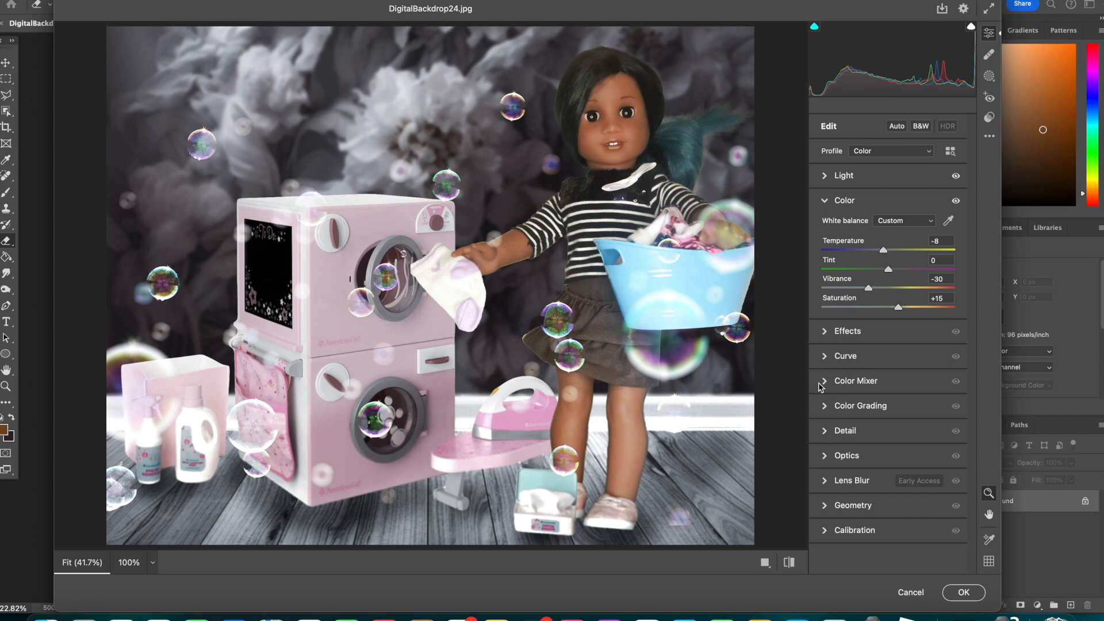
Grade the midtones, shadows and highlights slightly toward blue, and set the color grading blending to 100.
left_click(828, 406)
left_click_drag(884, 297, 887, 292)
left_click_drag(848, 390, 847, 391)
left_click_drag(926, 390, 926, 390)
left_click_drag(888, 467, 953, 467)
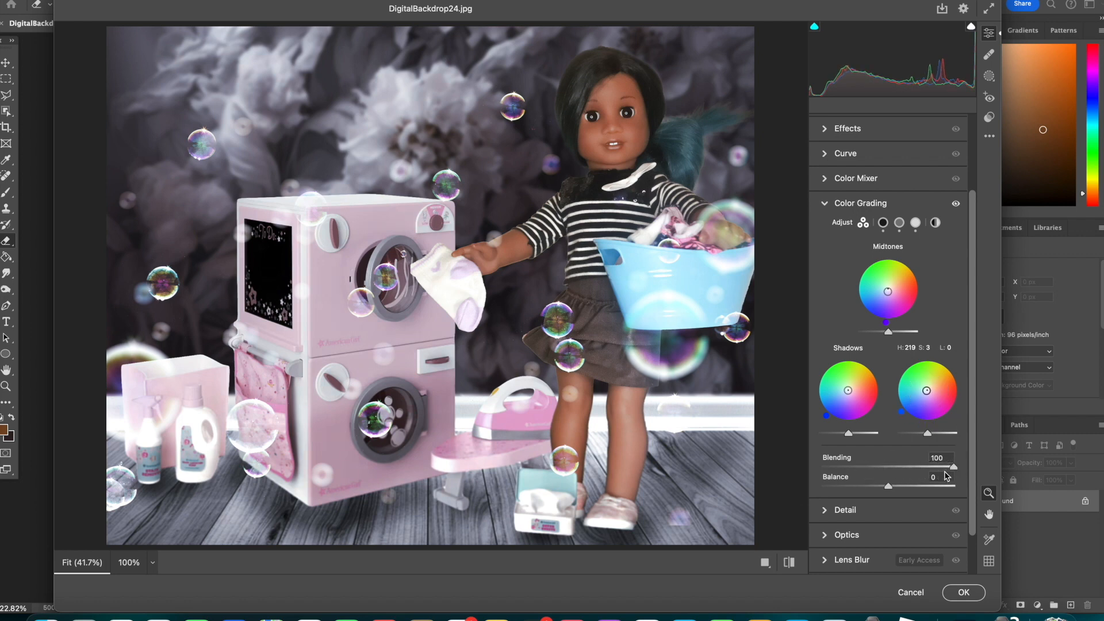
Set the optics distortion to -2 and the vignette to -17.
left_click(862, 534)
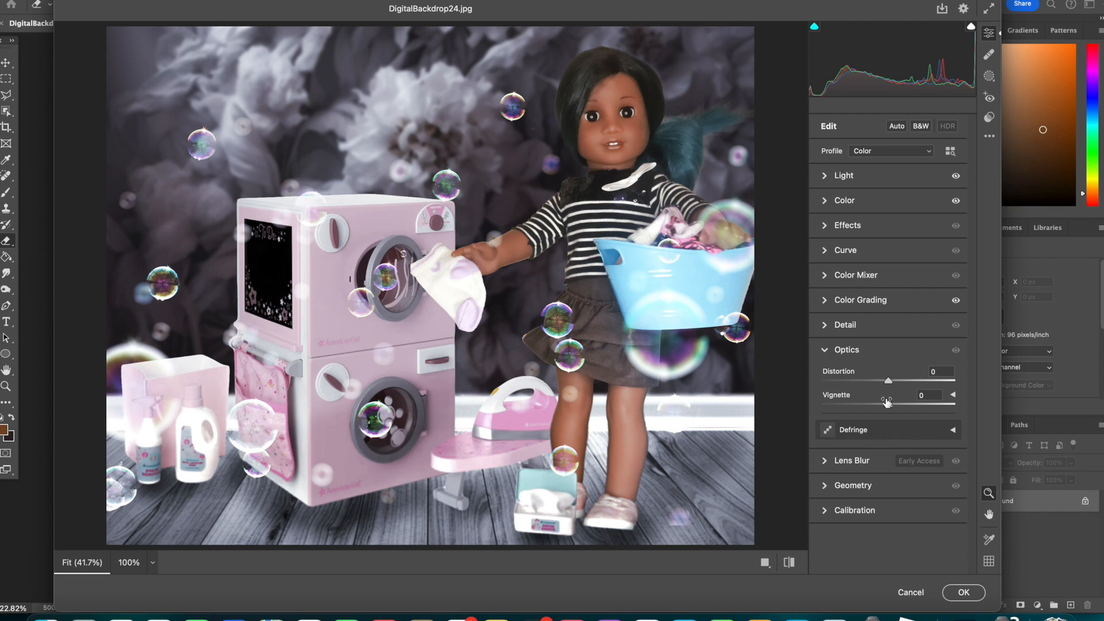
left_click_drag(889, 381, 876, 406)
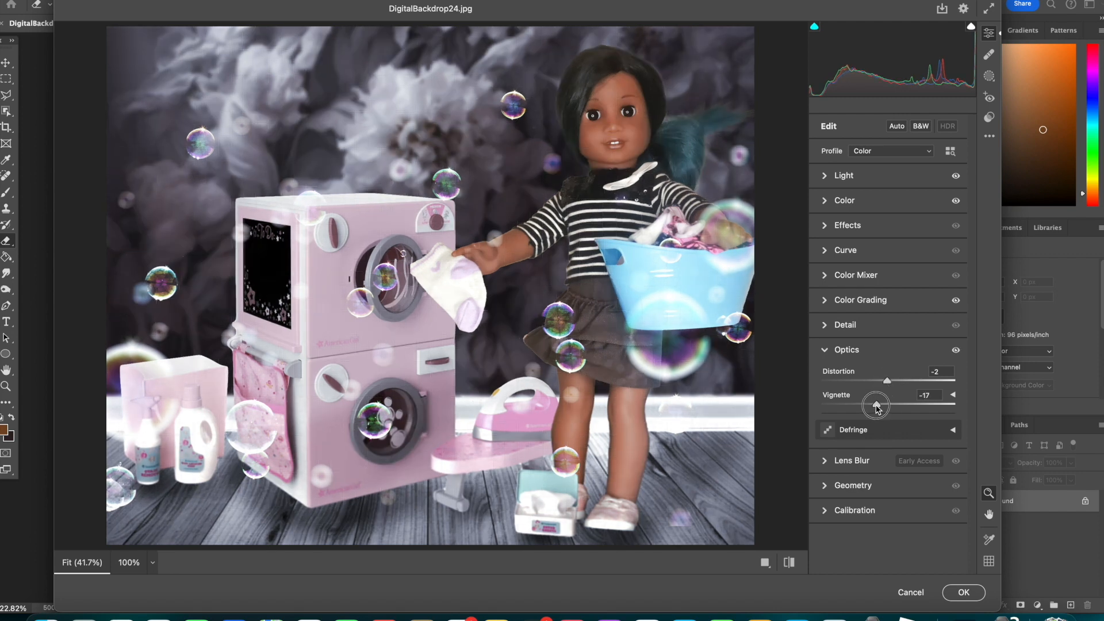
left_click(825, 462)
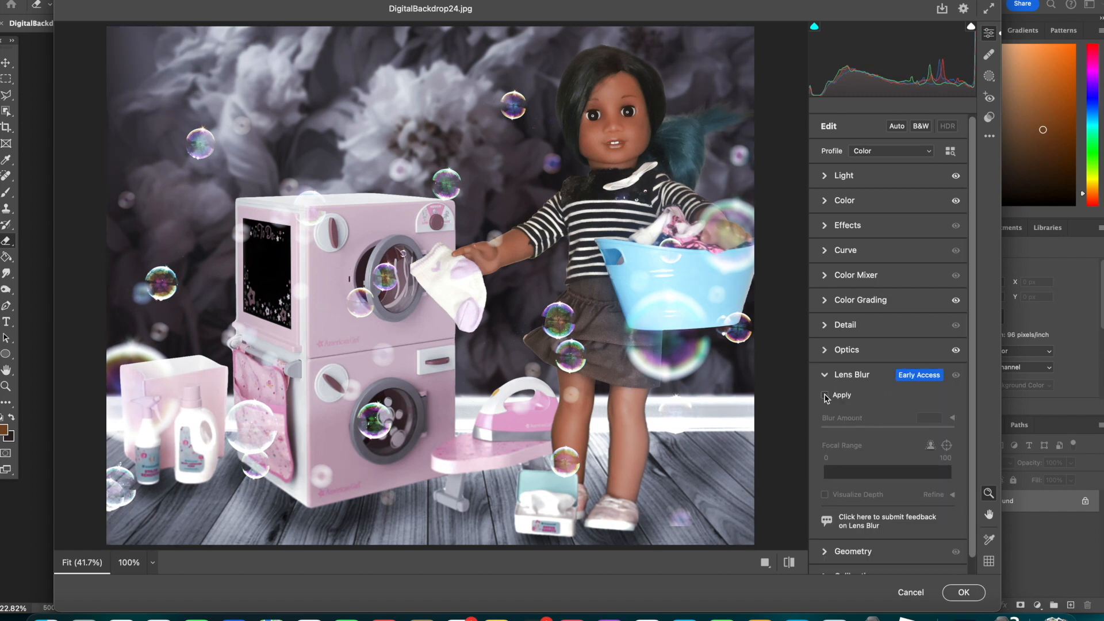
left_click(860, 551)
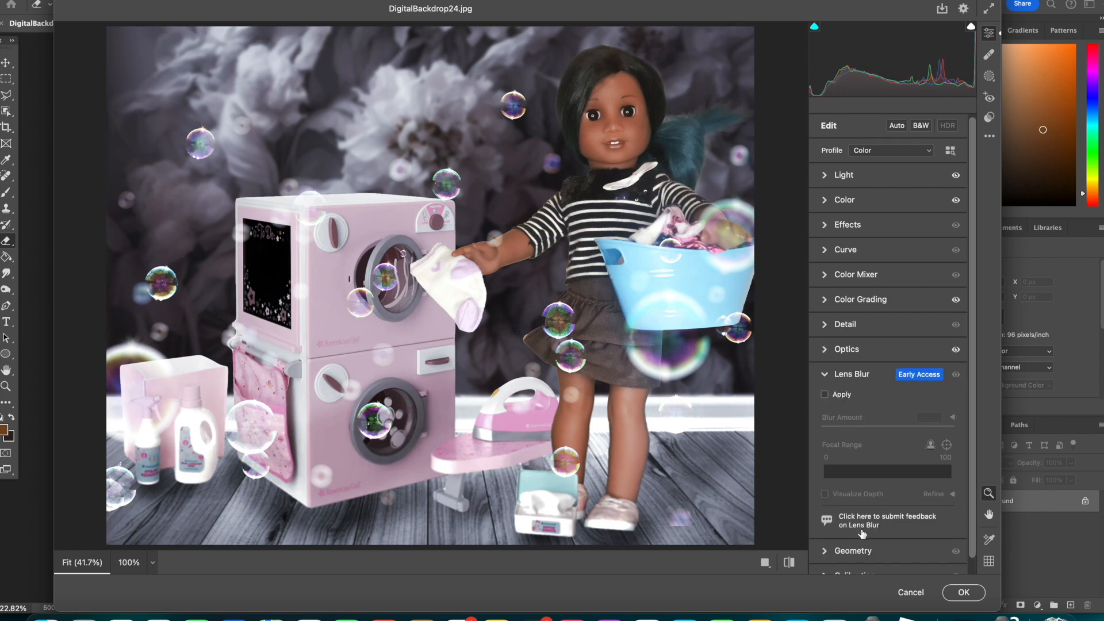
left_click(824, 339)
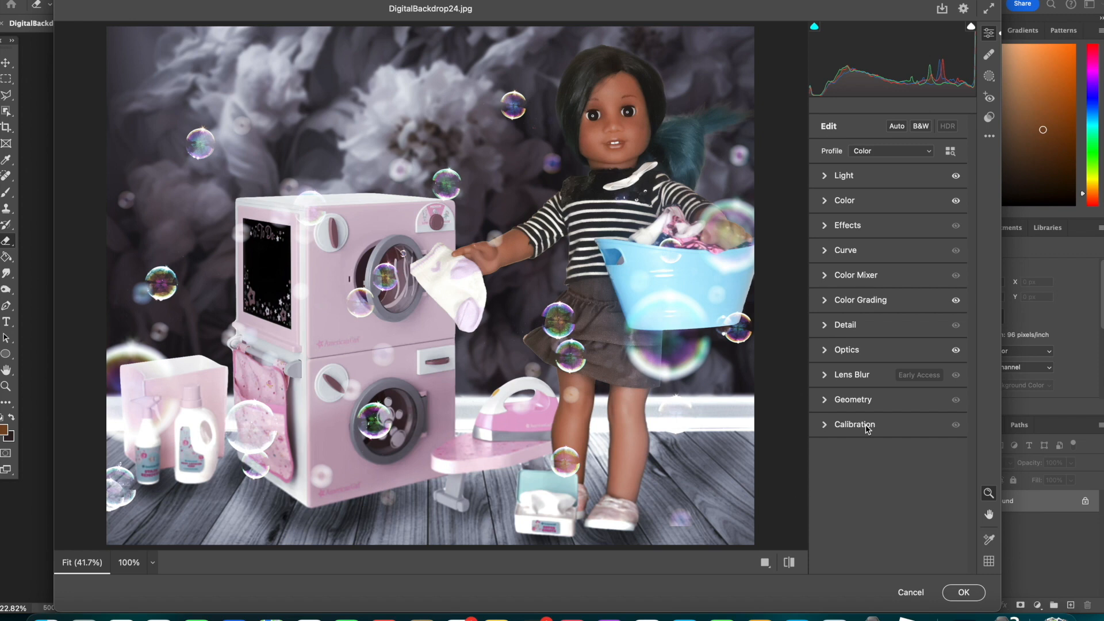
left_click(824, 426)
Set noise reduction to 17 and apply the Camera Raw adjustments to the image.
left_click(826, 321)
left_click(834, 324)
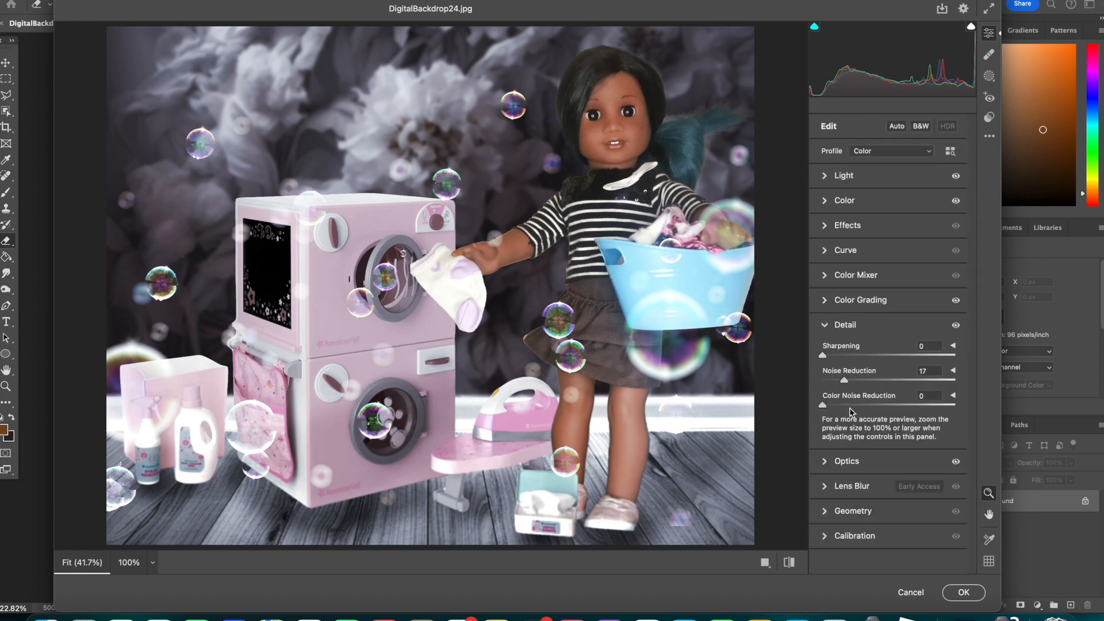
left_click(845, 402)
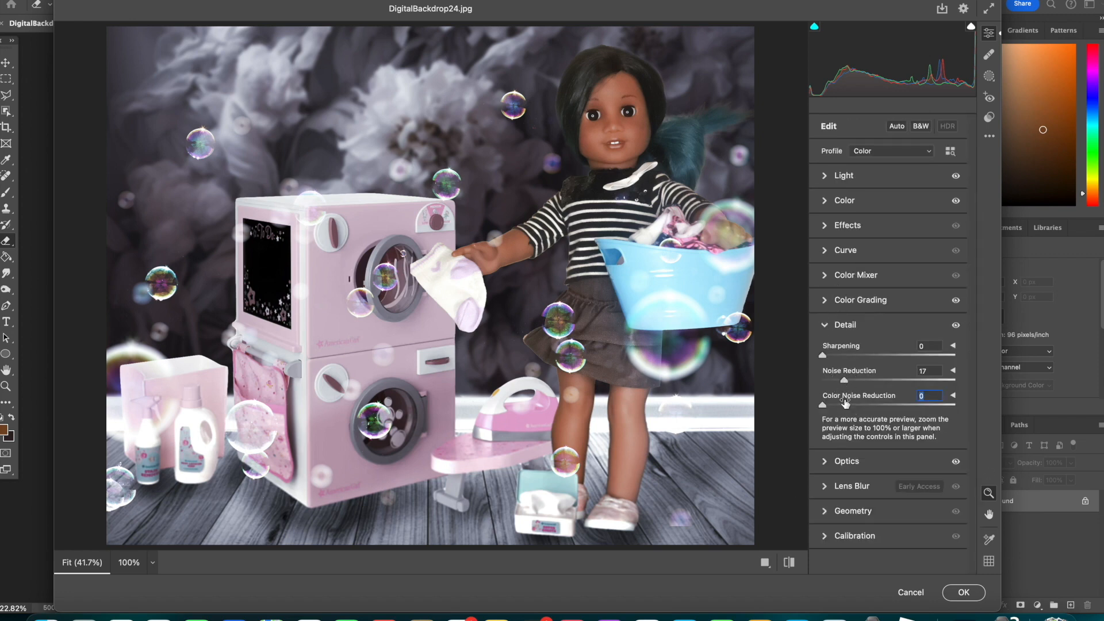
left_click(978, 595)
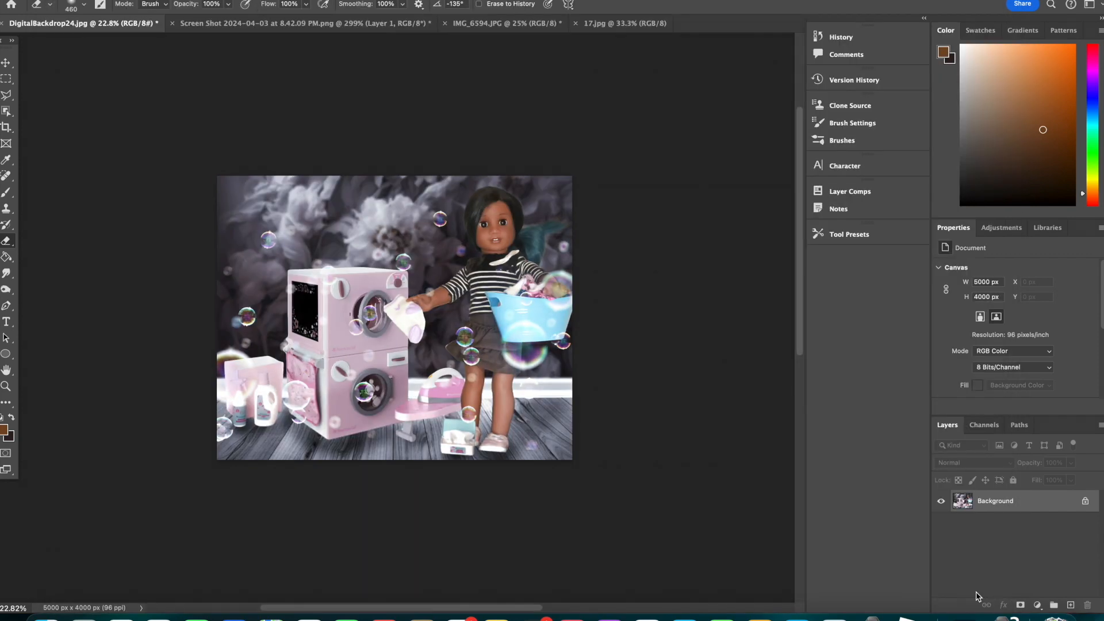
Undo and redo the Camera Raw Filter to compare the image before and after the adjustments.
key("super+z")
left_click(140, 0)
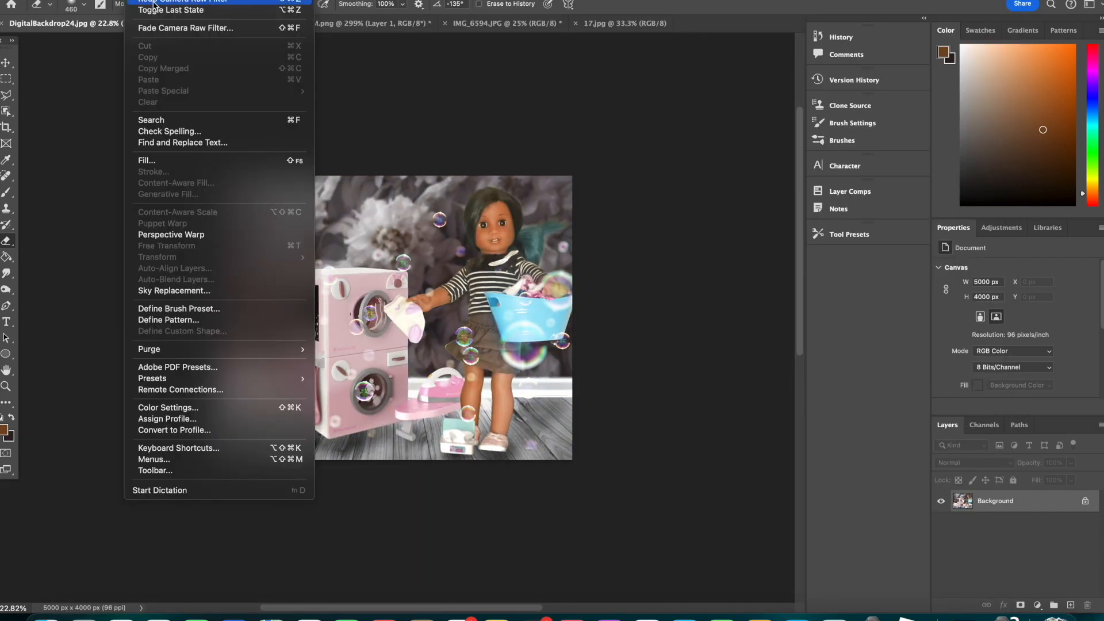
left_click(154, 1)
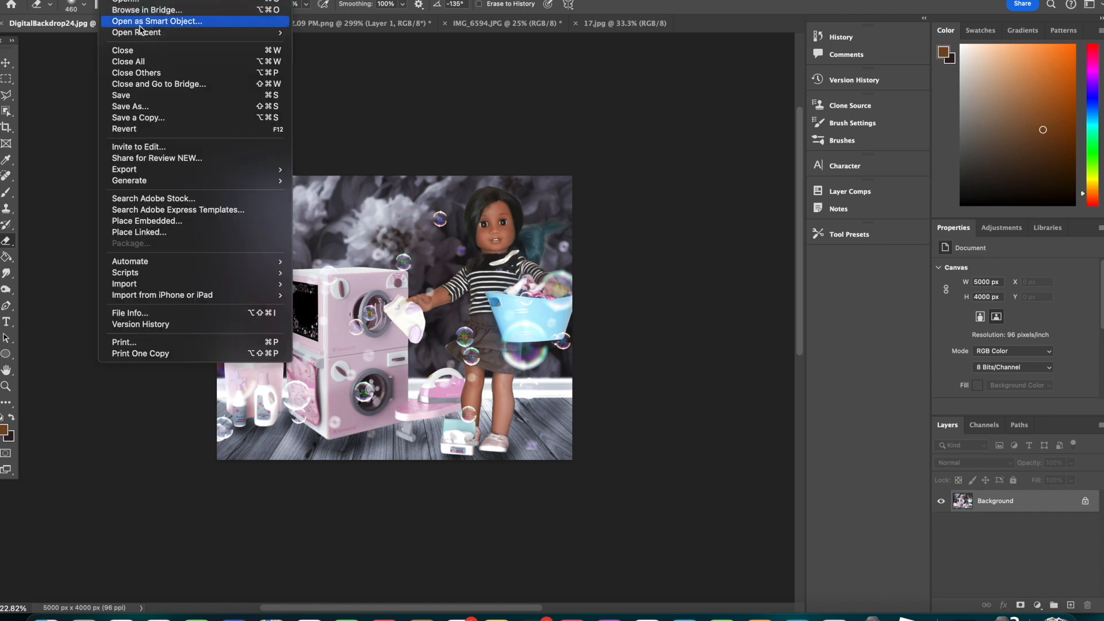
Save a JPEG copy of the composite as laundry.jpg in Downloads, replacing the existing file.
left_click(149, 112)
key("BackSpace")
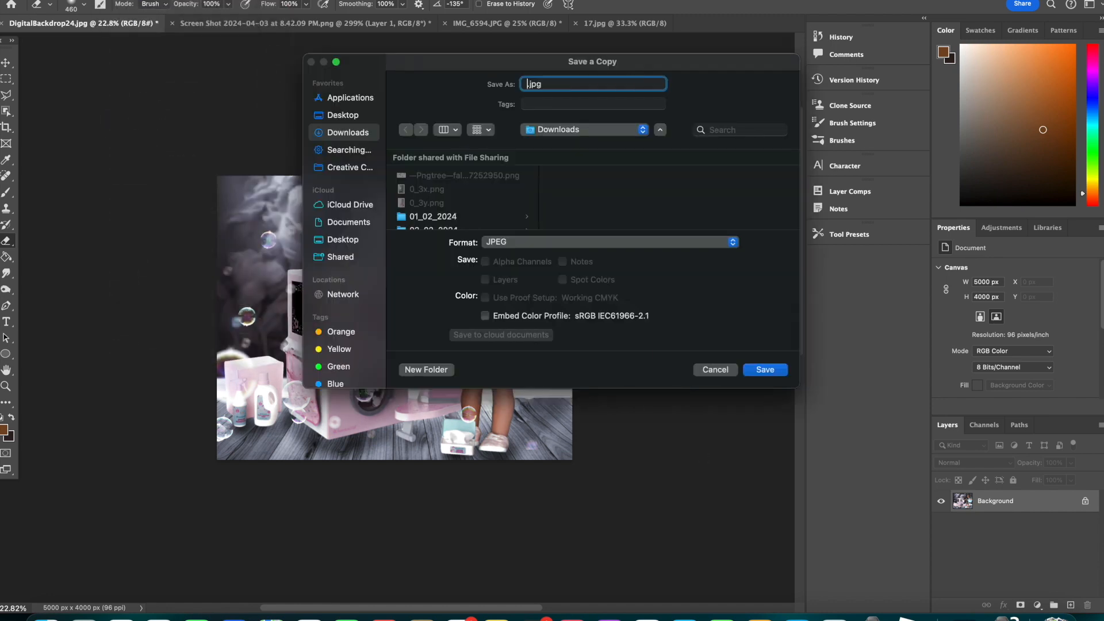
type("laundry")
left_click(765, 370)
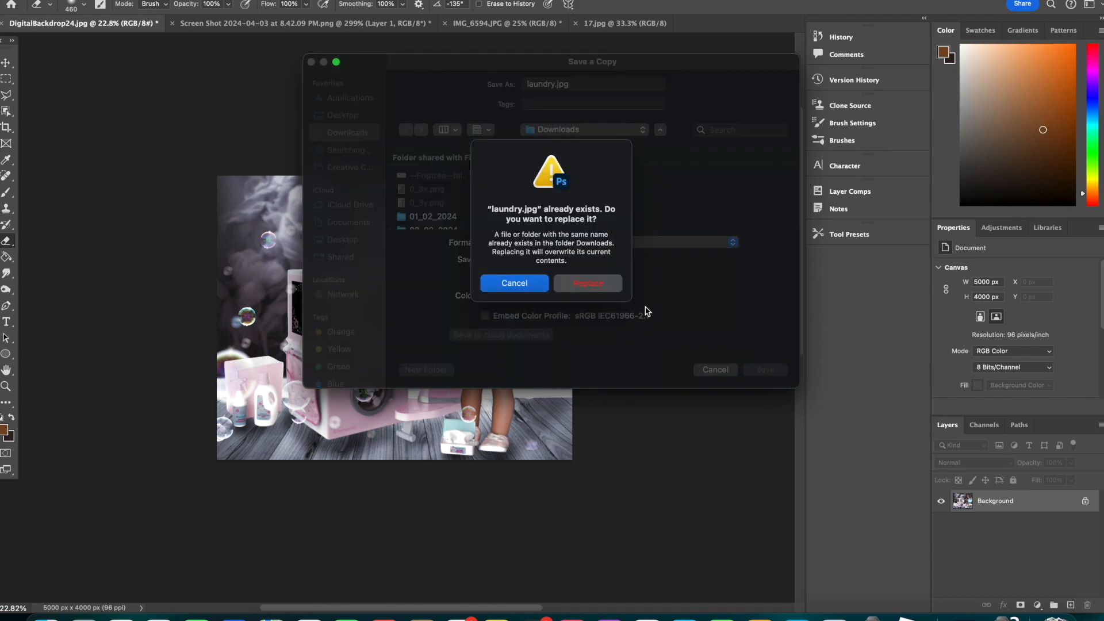
left_click(590, 285)
left_click(639, 143)
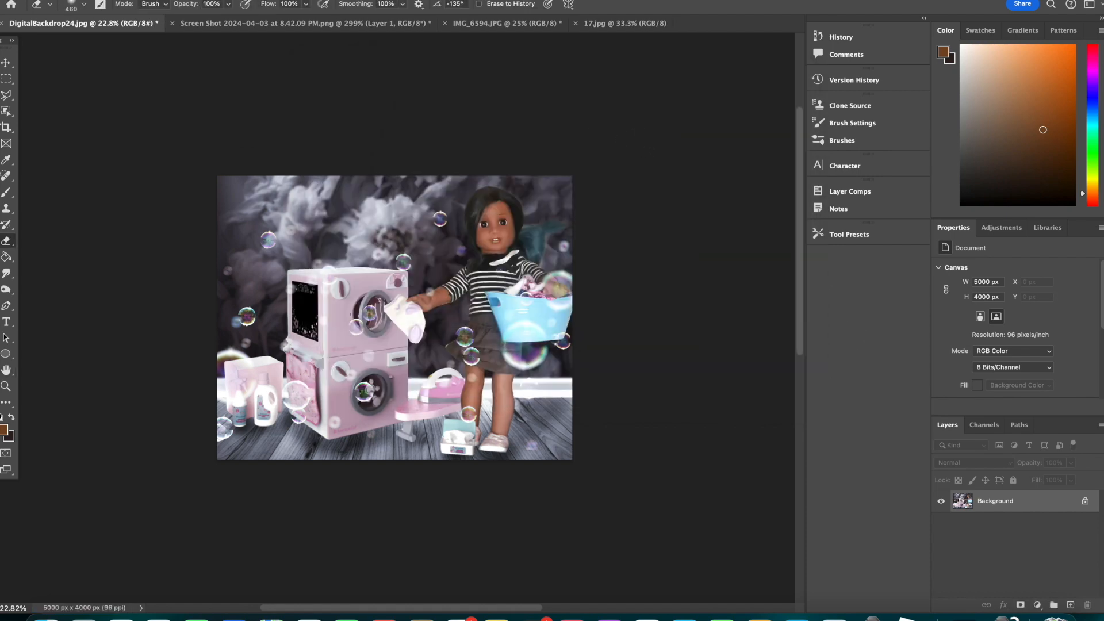
Close all open documents without saving their changes.
key("alt+super+w")
left_click(551, 227)
left_click(551, 227)
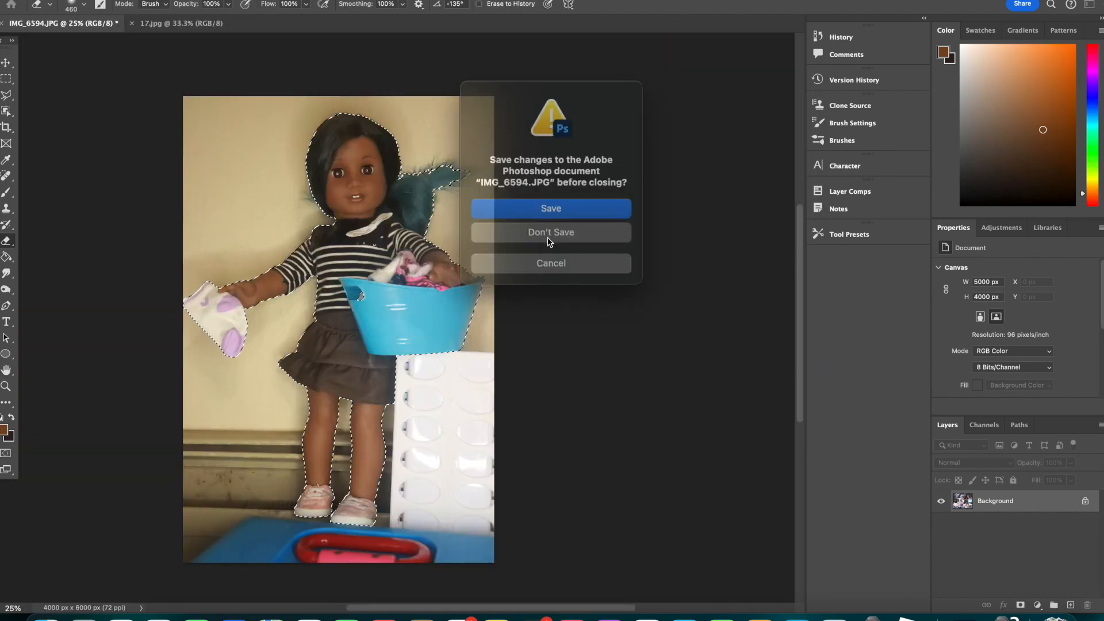
left_click(549, 227)
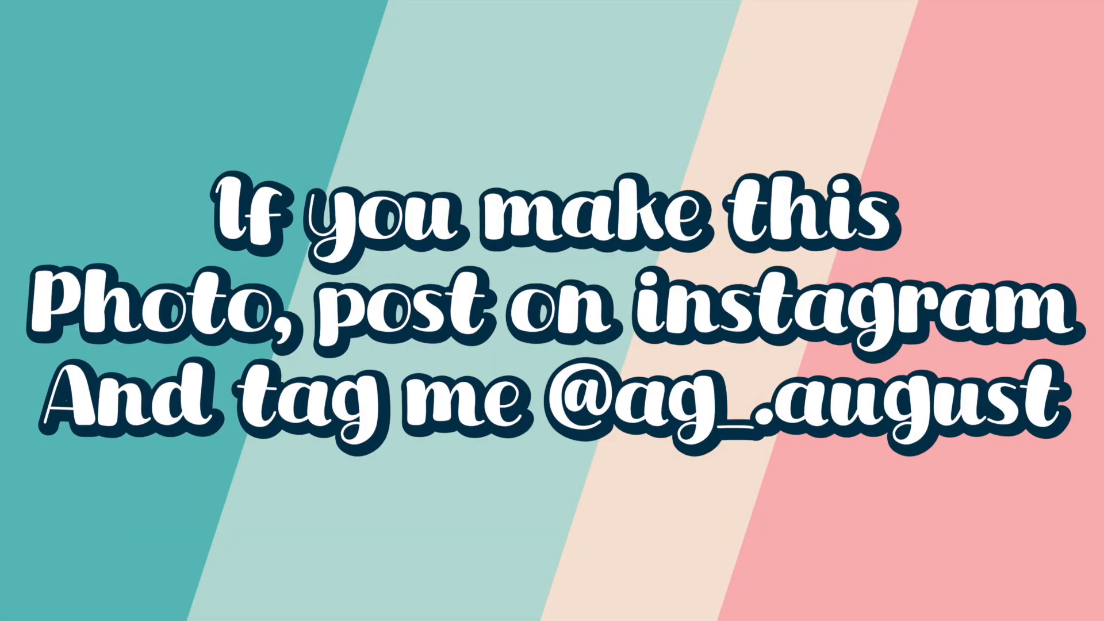